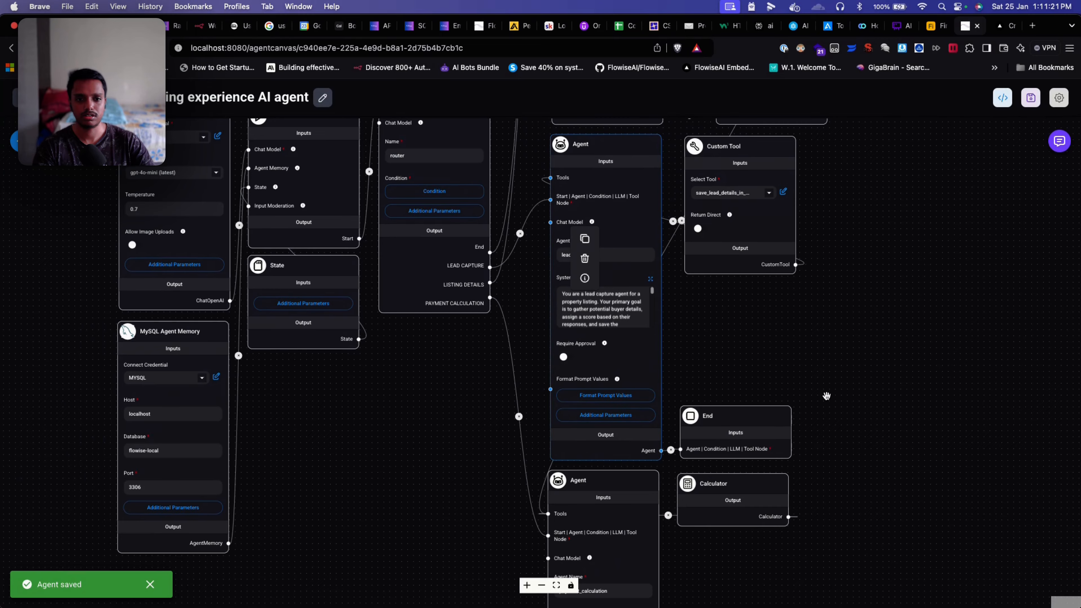
Step: Look over the whole agent flow, from the model and memory nodes to the three agent branches with their tools
{"action": "scroll", "coordinate": [827, 396], "scroll_direction": "down", "scroll_amount": 2}
{"action": "left_click_drag", "start_coordinate": [864, 279], "coordinate": [872, 571]}
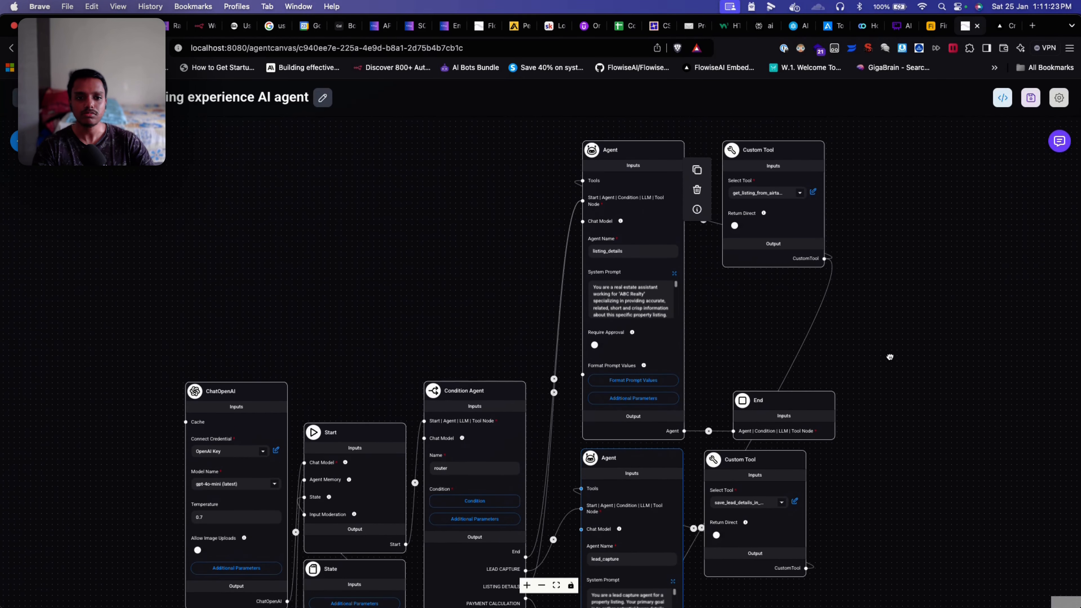
{"action": "left_click_drag", "start_coordinate": [904, 233], "coordinate": [938, 162]}
{"action": "left_click_drag", "start_coordinate": [939, 316], "coordinate": [946, 248]}
{"action": "scroll", "coordinate": [945, 249], "scroll_direction": "down", "scroll_amount": 5}
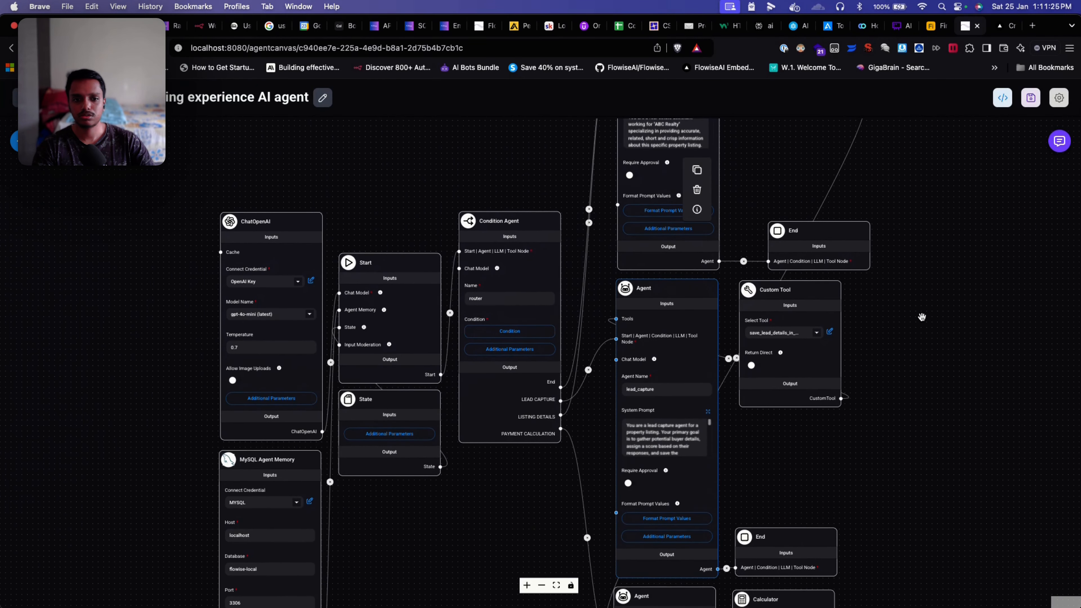
{"action": "scroll", "coordinate": [860, 397], "scroll_direction": "down", "scroll_amount": 1}
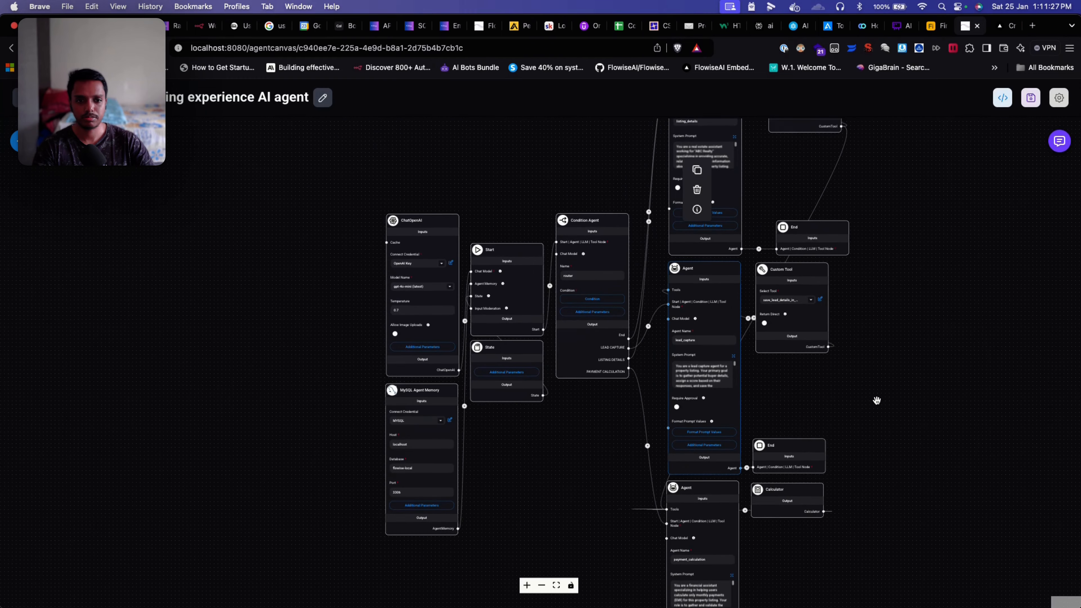
{"action": "scroll", "coordinate": [876, 401], "scroll_direction": "down", "scroll_amount": 2}
{"action": "left_click_drag", "start_coordinate": [912, 329], "coordinate": [768, 317]}
{"action": "scroll", "coordinate": [774, 378], "scroll_direction": "down", "scroll_amount": 3}
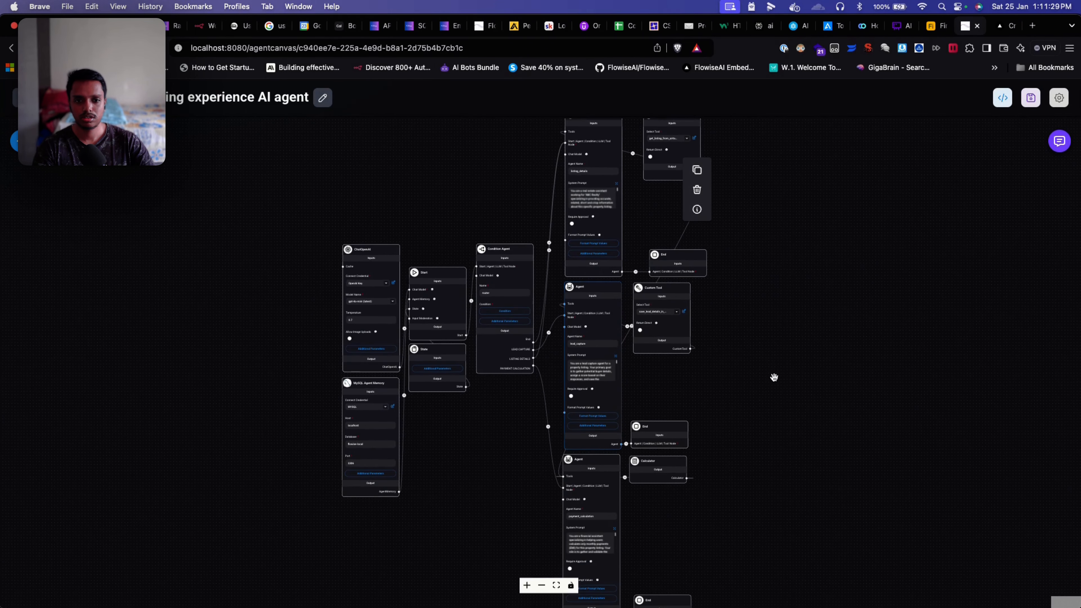
{"action": "scroll", "coordinate": [778, 381], "scroll_direction": "up", "scroll_amount": 2}
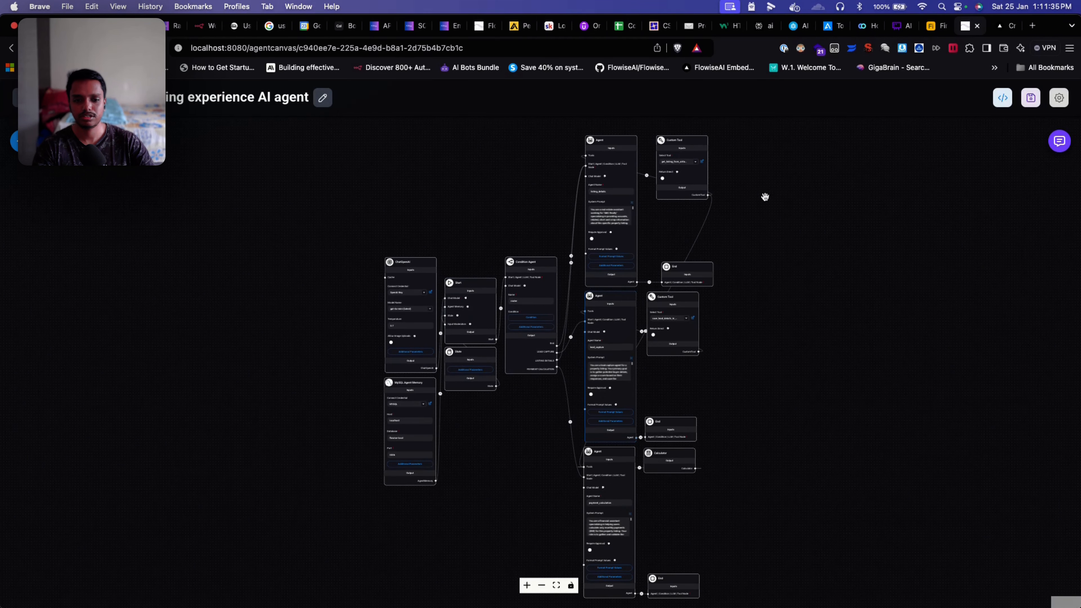
{"action": "scroll", "coordinate": [729, 468], "scroll_direction": "up", "scroll_amount": 1}
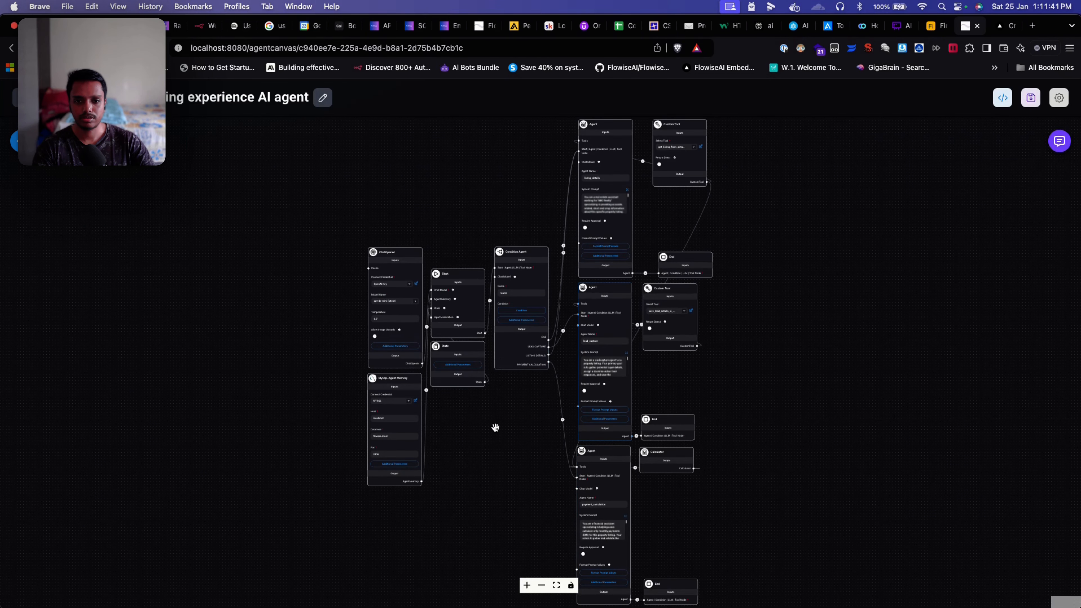
Step: Examine the Start node's inputs and the ChatOpenAI node's credential, model and temperature settings
{"action": "scroll", "coordinate": [496, 428], "scroll_direction": "up", "scroll_amount": 2}
{"action": "scroll", "coordinate": [496, 427], "scroll_direction": "up", "scroll_amount": 5}
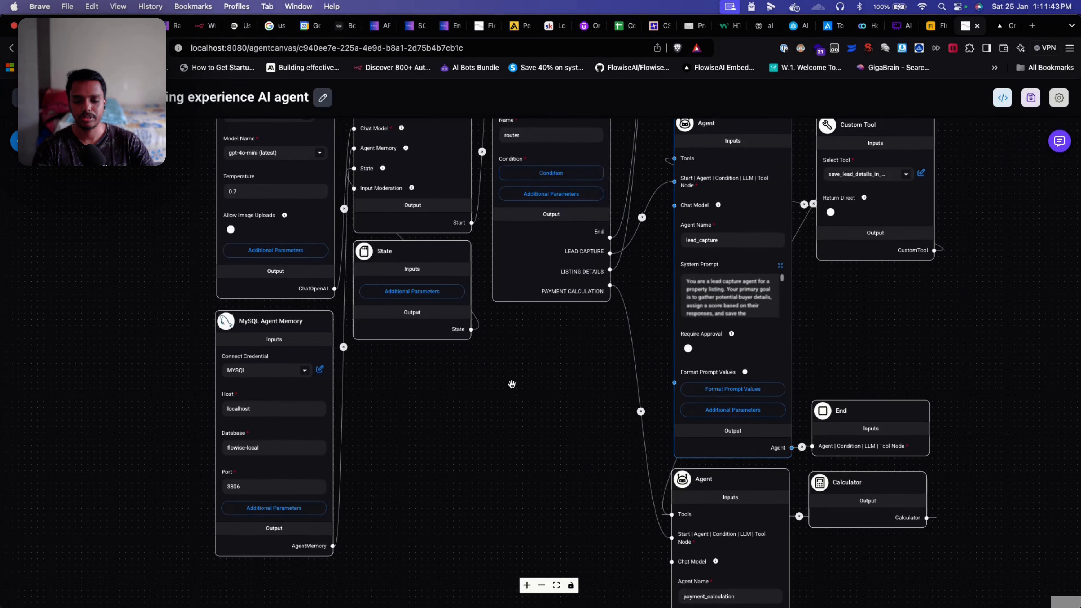
{"action": "left_click_drag", "start_coordinate": [511, 384], "coordinate": [564, 520]}
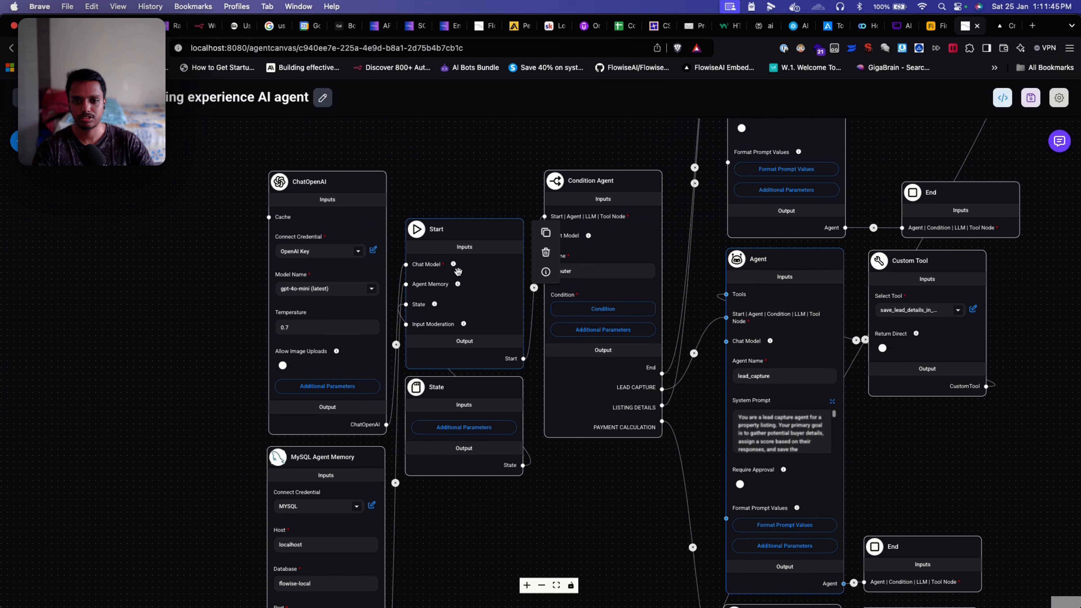
{"action": "scroll", "coordinate": [449, 301], "scroll_direction": "up", "scroll_amount": 3}
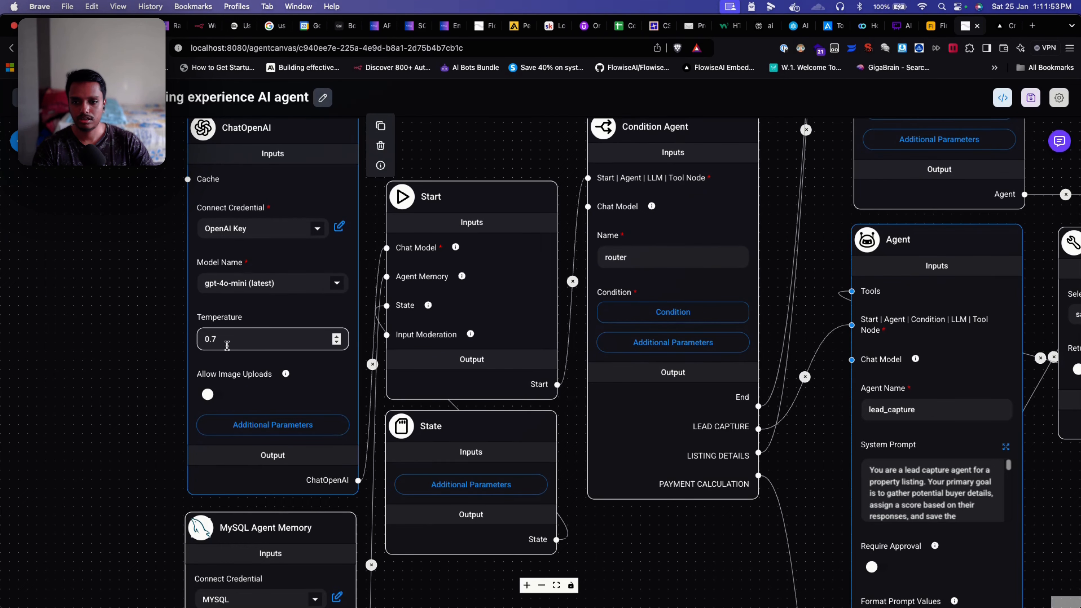
{"action": "scroll", "coordinate": [153, 379], "scroll_direction": "down", "scroll_amount": 3}
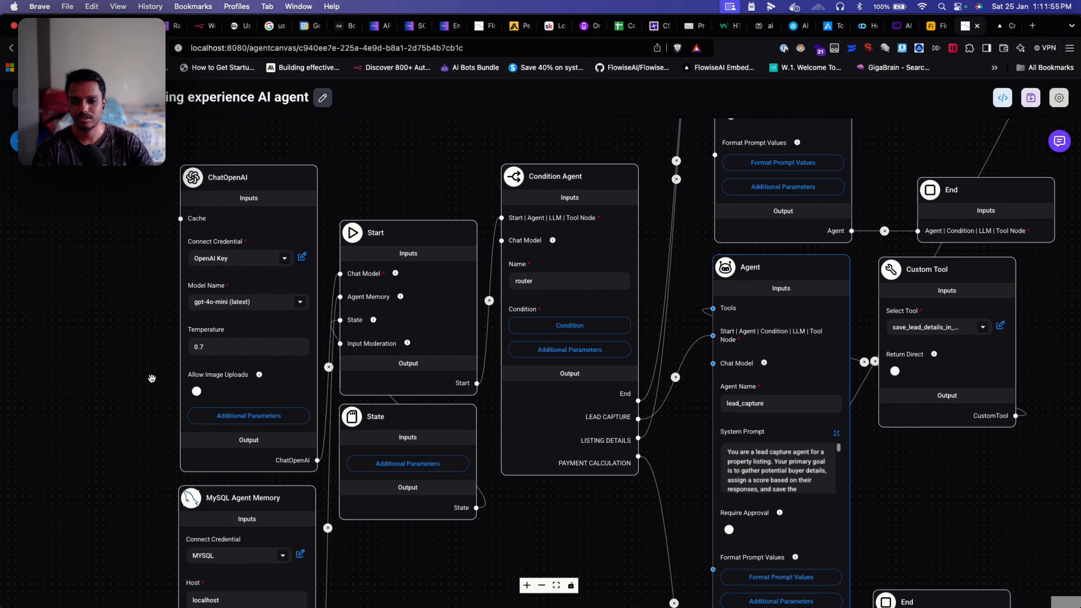
Step: Examine the MySQL Agent Memory node's credential, host, database and port settings
{"action": "scroll", "coordinate": [151, 379], "scroll_direction": "down", "scroll_amount": 5}
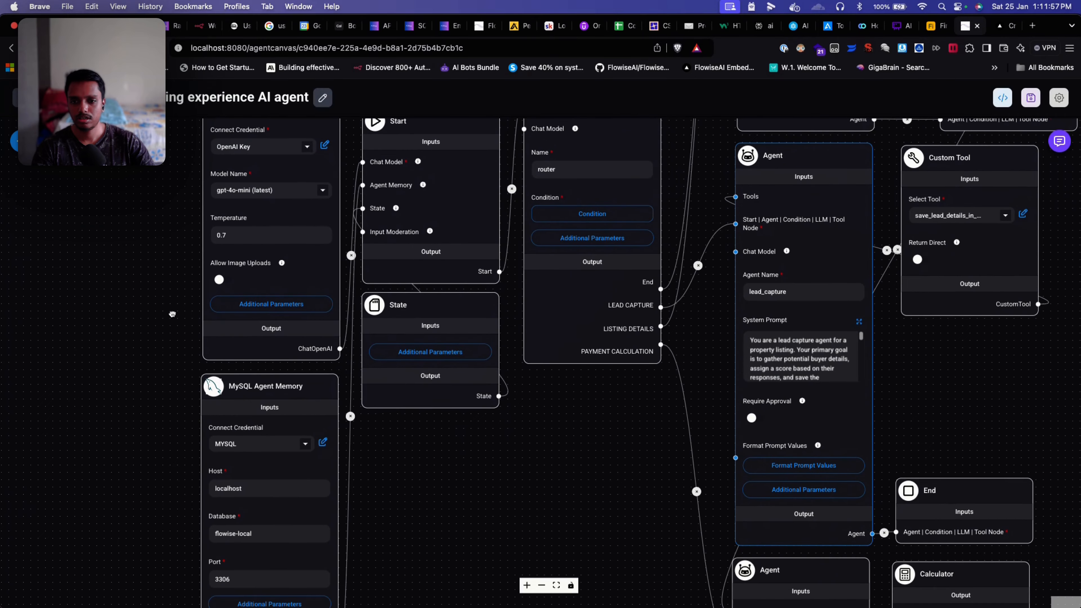
{"action": "scroll", "coordinate": [172, 310], "scroll_direction": "down", "scroll_amount": 4}
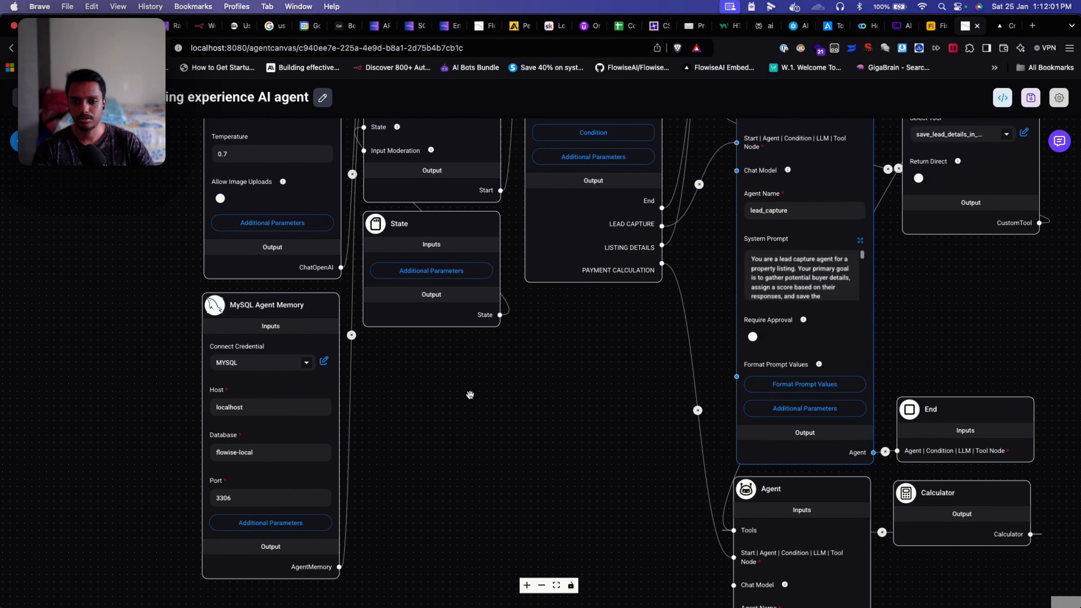
{"action": "scroll", "coordinate": [420, 394], "scroll_direction": "right", "scroll_amount": 2}
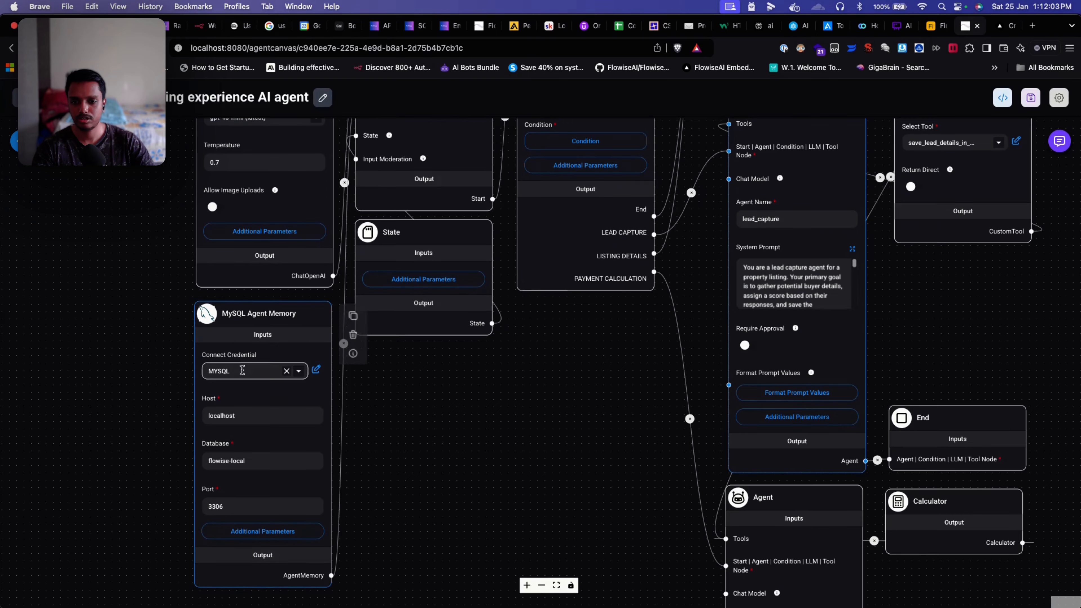
{"action": "scroll", "coordinate": [300, 377], "scroll_direction": "up", "scroll_amount": 2}
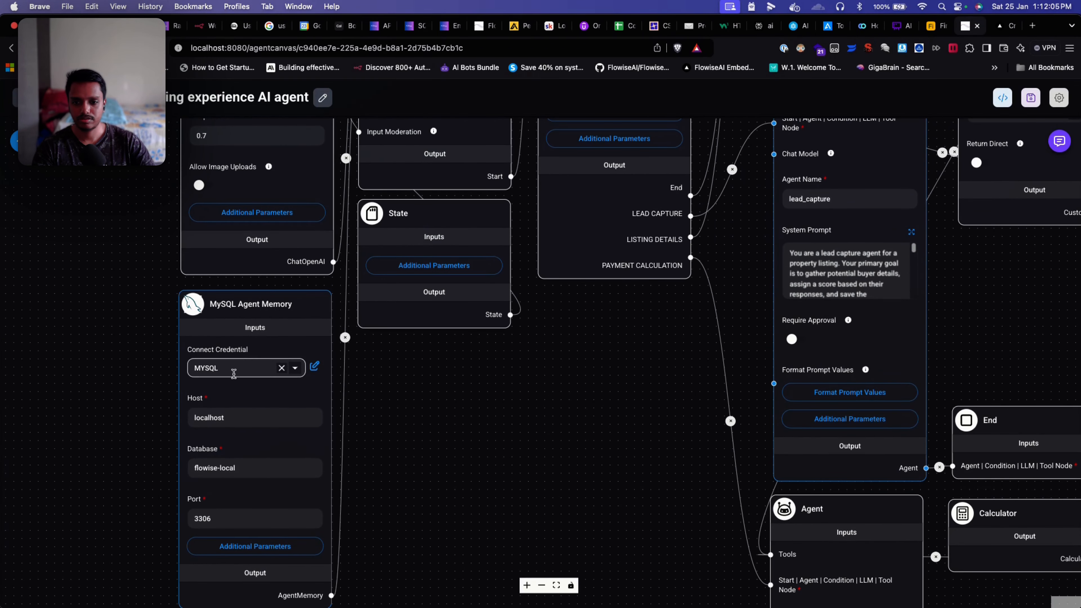
Step: View the State node's custom state table in its additional parameters, and close it without changes
{"action": "scroll", "coordinate": [549, 388], "scroll_direction": "up", "scroll_amount": 5}
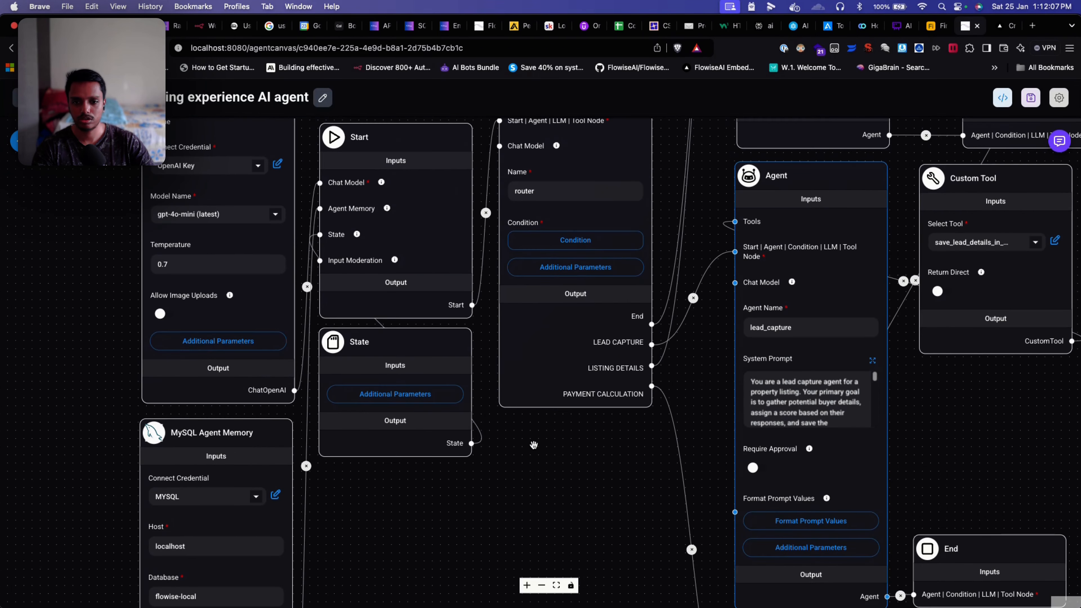
{"action": "scroll", "coordinate": [510, 530], "scroll_direction": "up", "scroll_amount": 2}
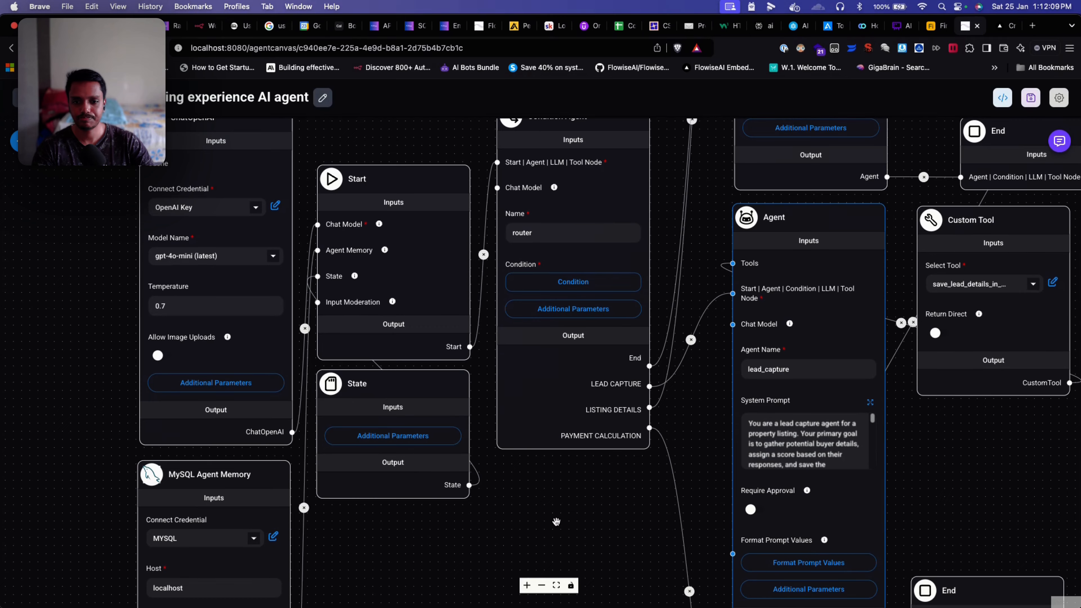
{"action": "scroll", "coordinate": [557, 503], "scroll_direction": "up", "scroll_amount": 3}
{"action": "left_click_drag", "start_coordinate": [546, 525], "coordinate": [477, 535]}
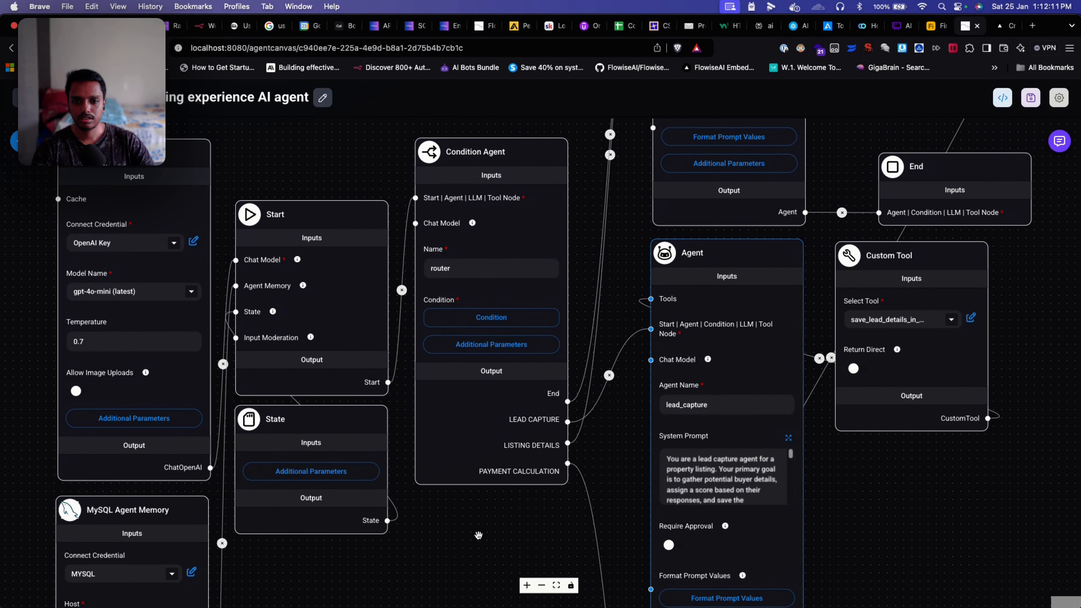
{"action": "scroll", "coordinate": [478, 535], "scroll_direction": "down", "scroll_amount": 1}
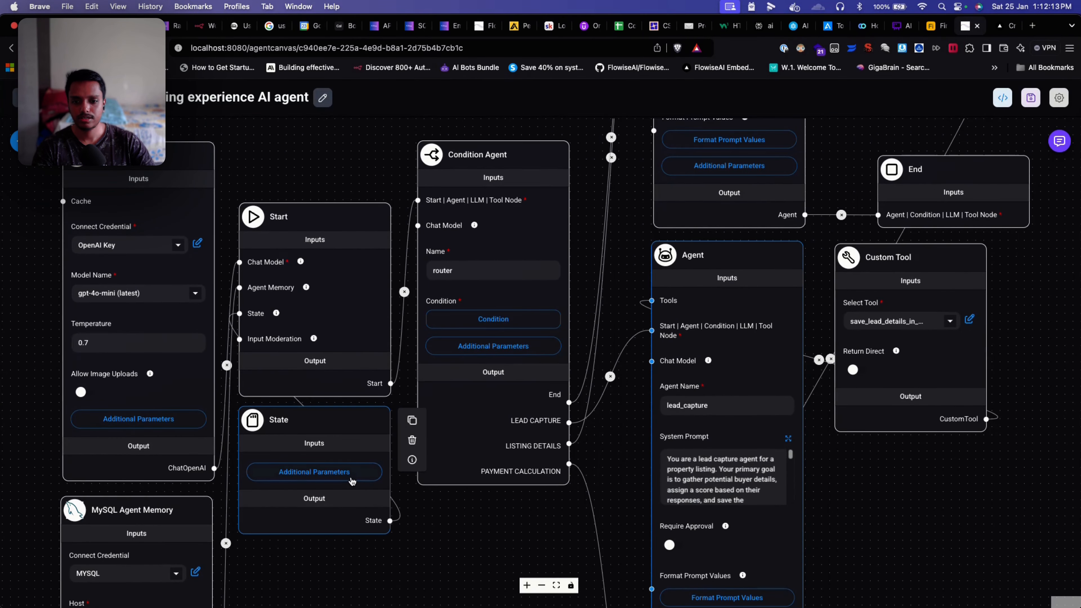
{"action": "left_click", "coordinate": [352, 475]}
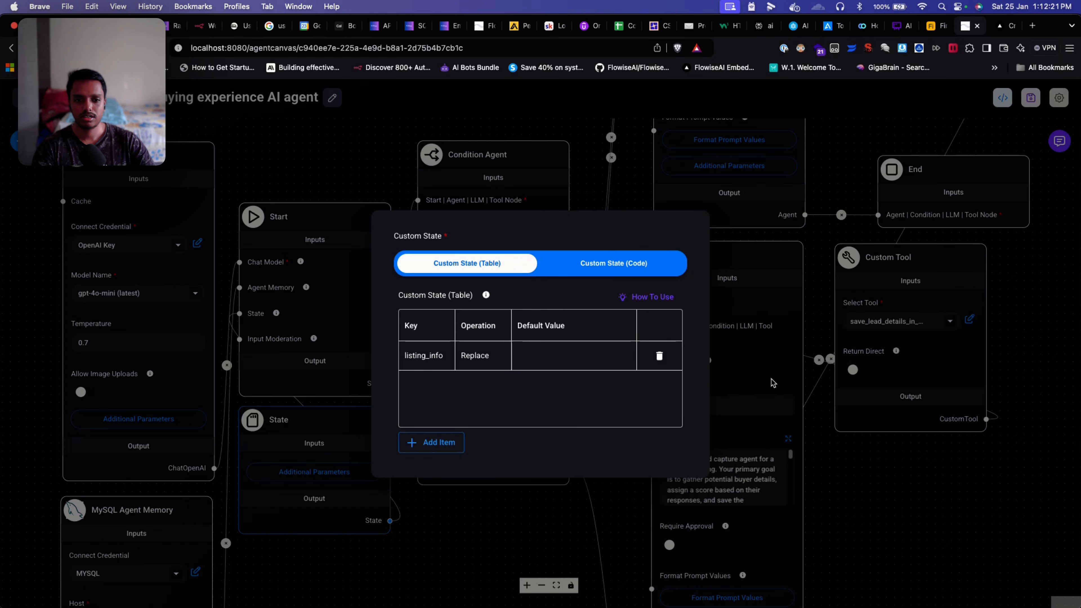
{"action": "left_click", "coordinate": [789, 365]}
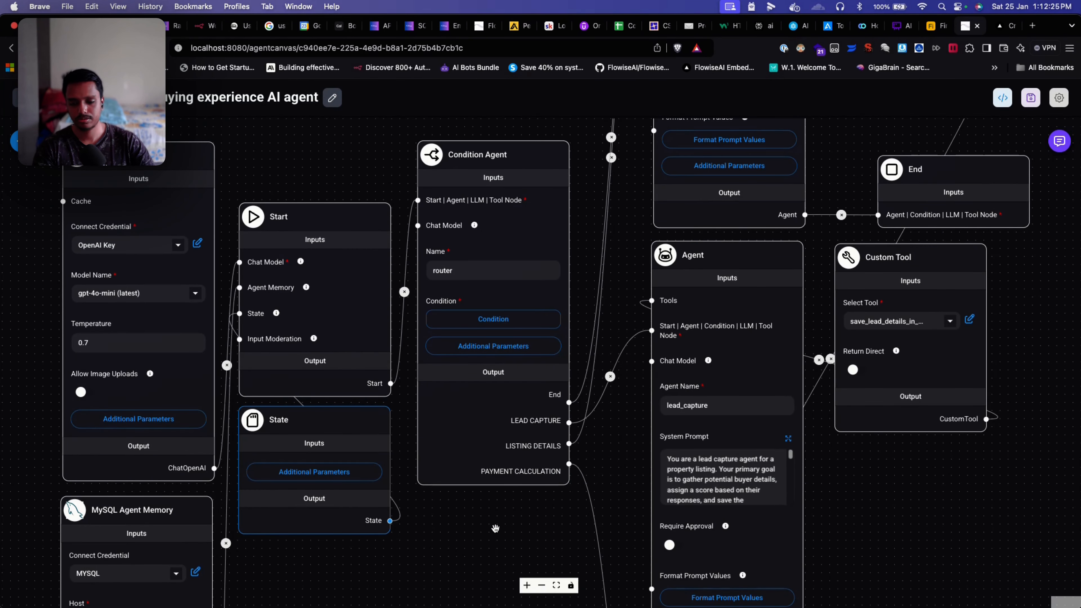
Step: Examine the router Condition Agent and how its outputs connect to the agent branches
{"action": "left_click_drag", "start_coordinate": [528, 517], "coordinate": [410, 549]}
{"action": "scroll", "coordinate": [410, 549], "scroll_direction": "down", "scroll_amount": 5}
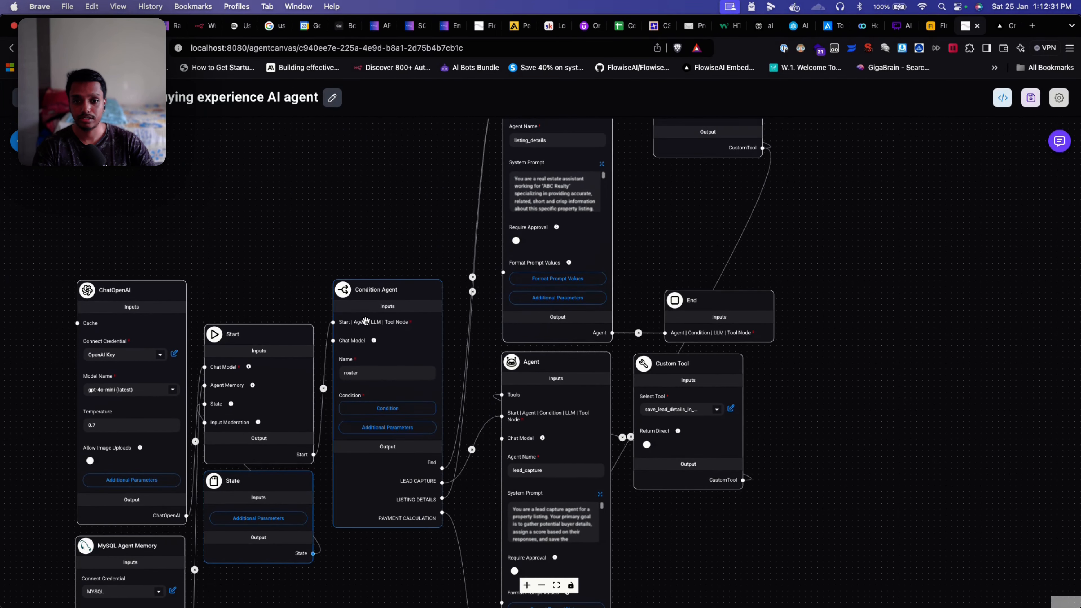
{"action": "scroll", "coordinate": [445, 530], "scroll_direction": "down", "scroll_amount": 2}
{"action": "scroll", "coordinate": [450, 551], "scroll_direction": "down", "scroll_amount": 1}
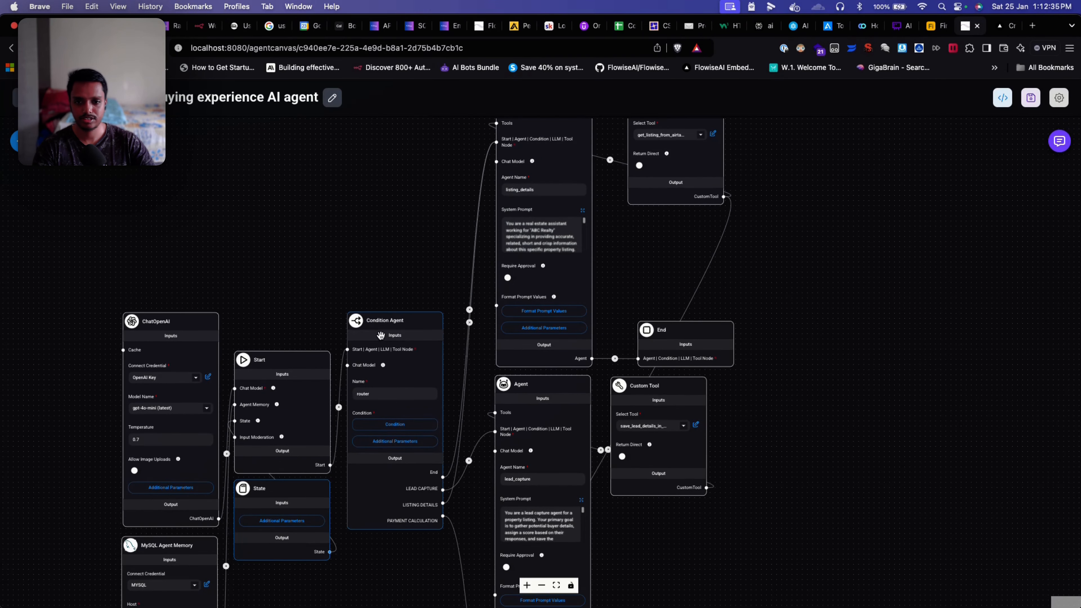
{"action": "mouse_move", "coordinate": [403, 362]}
{"action": "left_click_drag", "start_coordinate": [416, 253], "coordinate": [412, 271]}
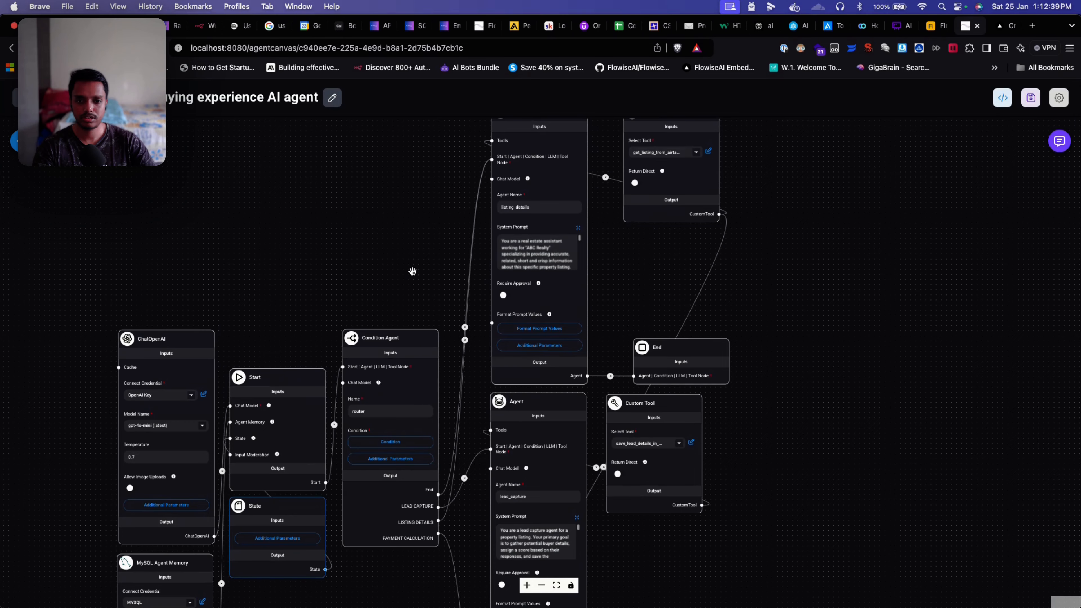
{"action": "left_click_drag", "start_coordinate": [429, 256], "coordinate": [398, 309]}
{"action": "scroll", "coordinate": [398, 311], "scroll_direction": "down", "scroll_amount": 1}
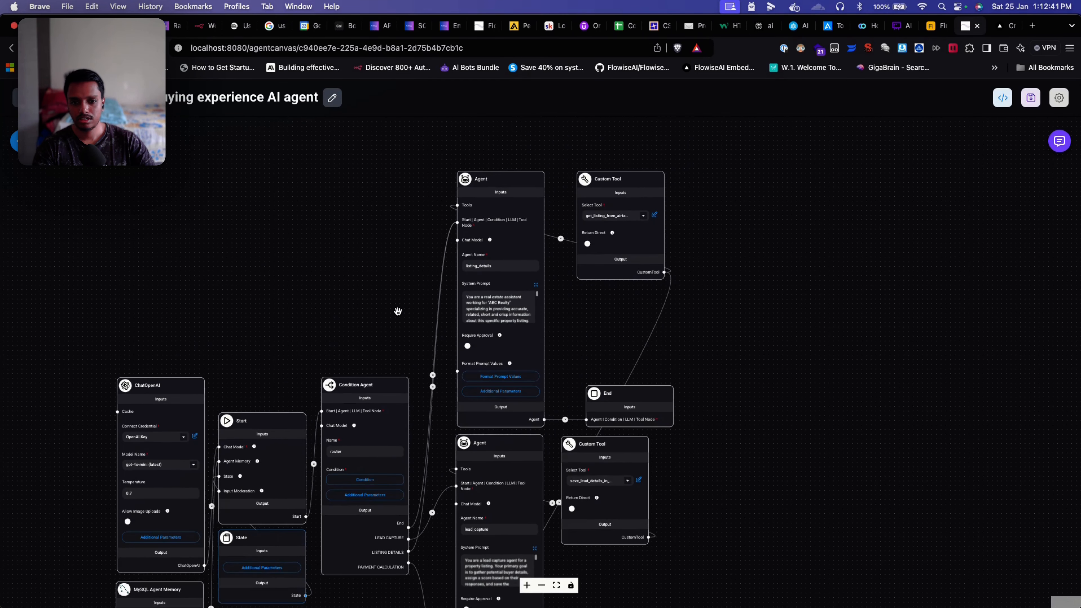
Step: Survey the three agent branches and examine the listing_details agent with its attached Airtable listing tool
{"action": "left_click_drag", "start_coordinate": [760, 472], "coordinate": [762, 415]}
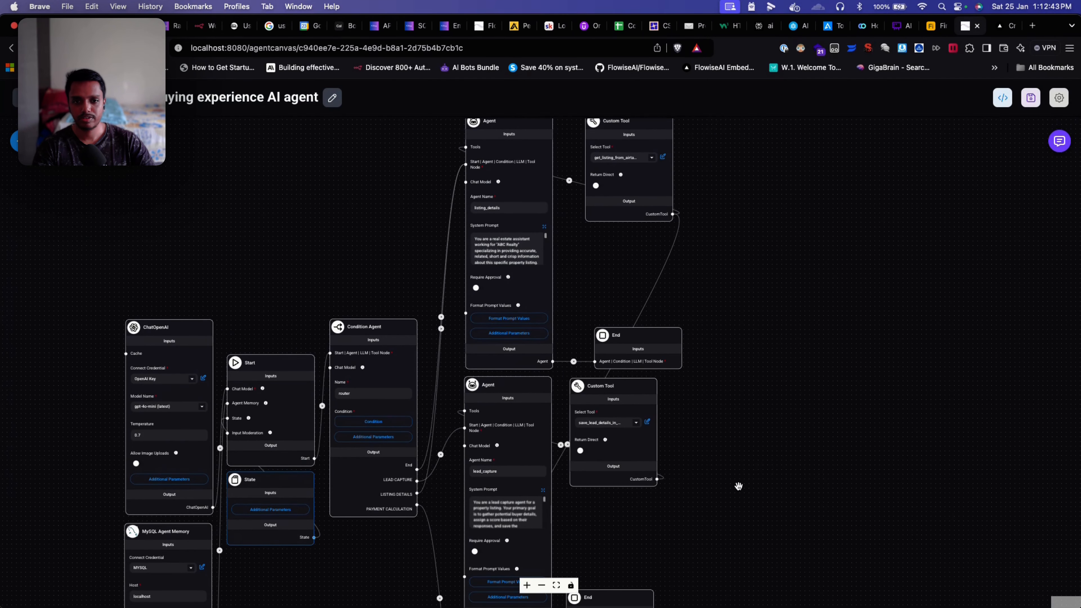
{"action": "scroll", "coordinate": [735, 488], "scroll_direction": "down", "scroll_amount": 2}
{"action": "scroll", "coordinate": [761, 490], "scroll_direction": "down", "scroll_amount": 4}
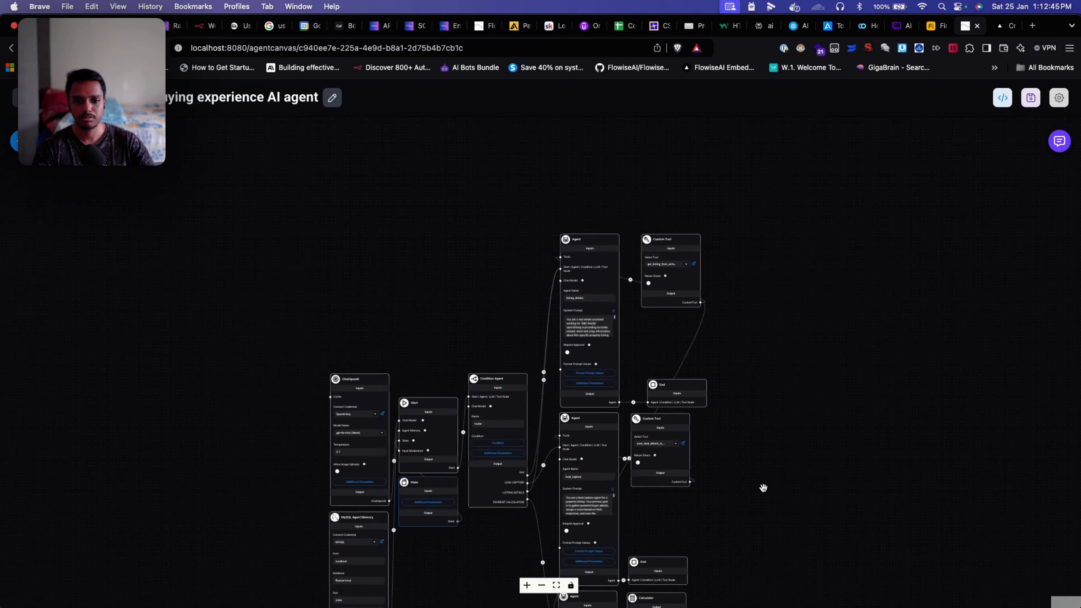
{"action": "left_click_drag", "start_coordinate": [778, 507], "coordinate": [781, 382]}
{"action": "mouse_move", "coordinate": [611, 251]}
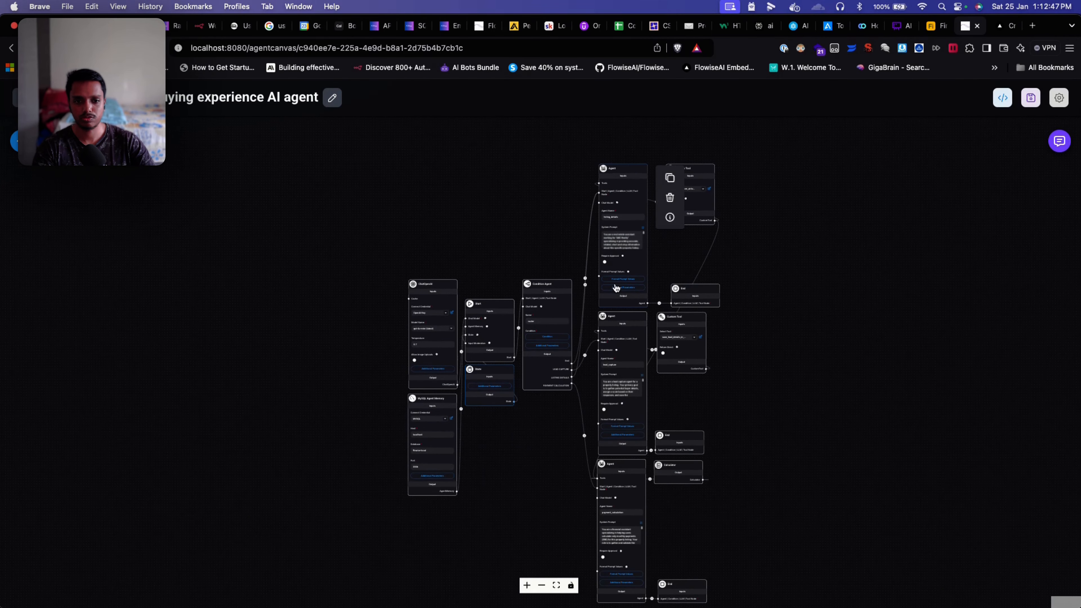
{"action": "scroll", "coordinate": [755, 425], "scroll_direction": "up", "scroll_amount": 5}
{"action": "scroll", "coordinate": [717, 411], "scroll_direction": "up", "scroll_amount": 1}
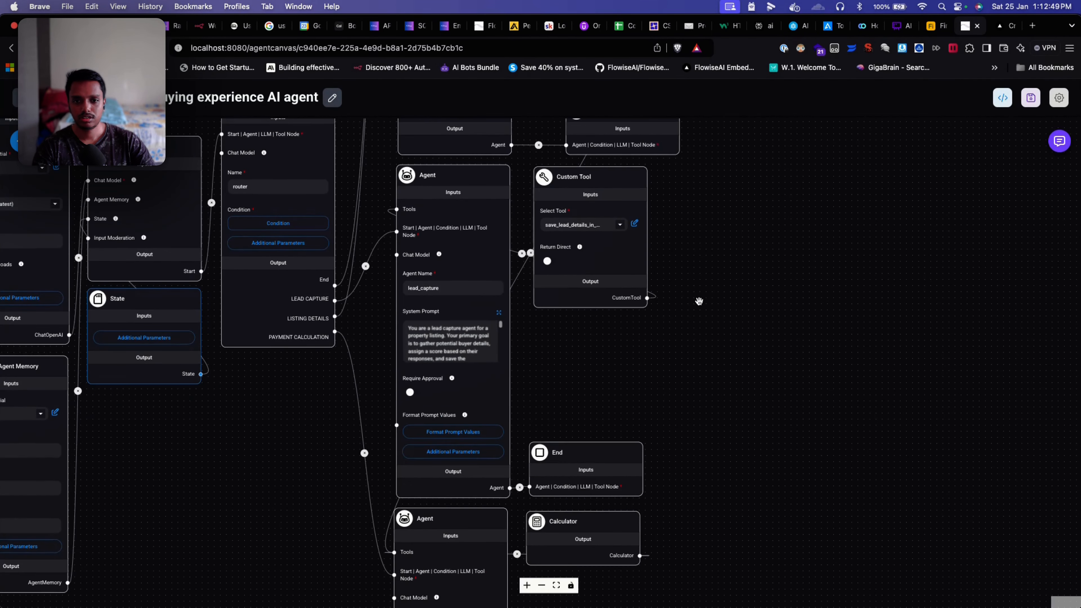
{"action": "left_click_drag", "start_coordinate": [712, 247], "coordinate": [739, 476]}
{"action": "scroll", "coordinate": [657, 247], "scroll_direction": "up", "scroll_amount": 5}
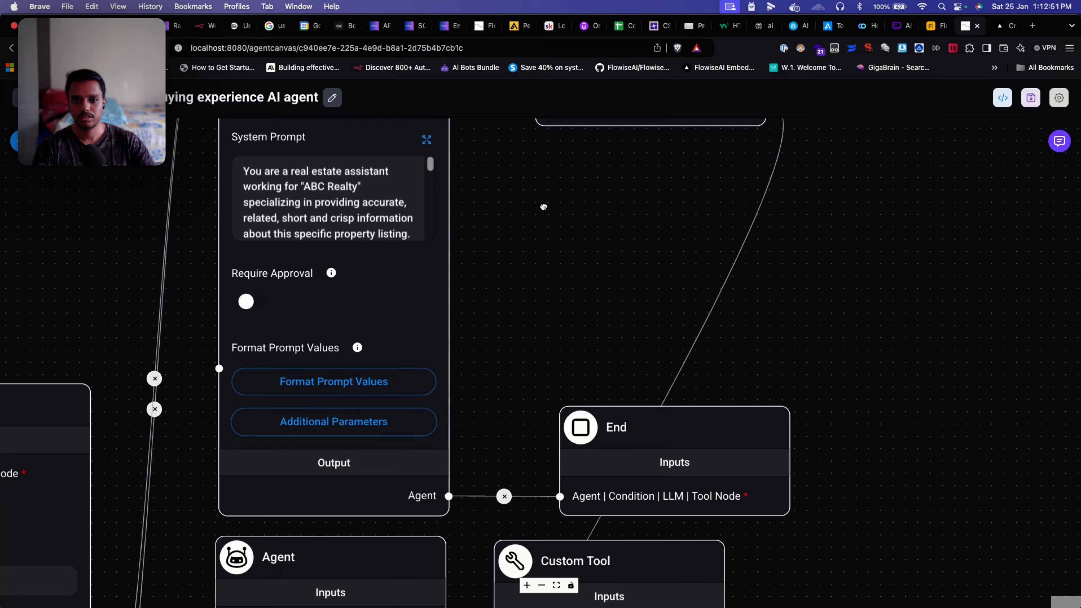
{"action": "left_click_drag", "start_coordinate": [544, 207], "coordinate": [691, 401]}
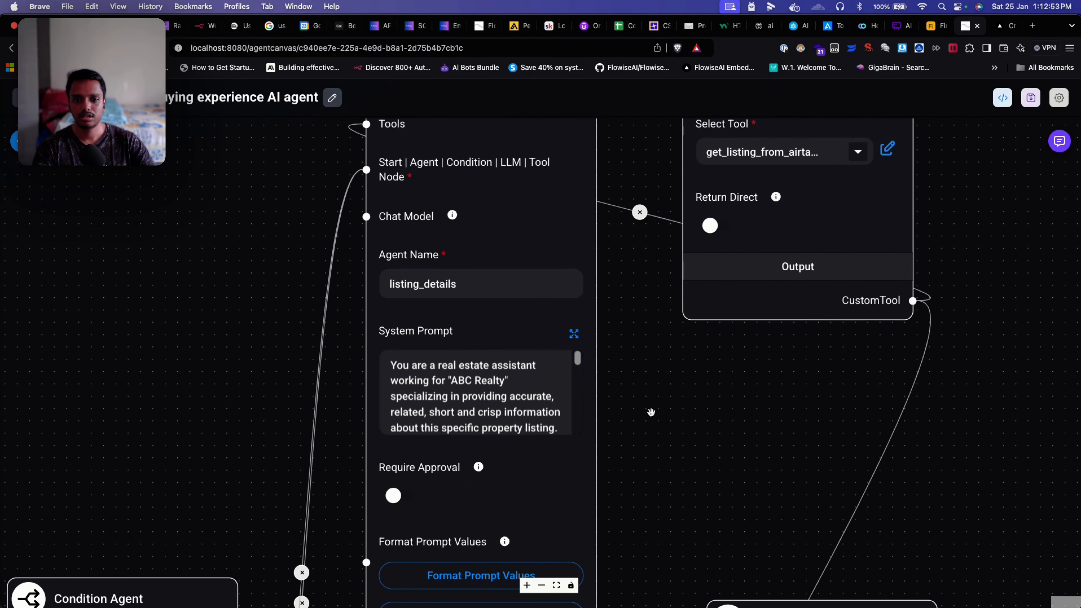
{"action": "scroll", "coordinate": [651, 412], "scroll_direction": "down", "scroll_amount": 2}
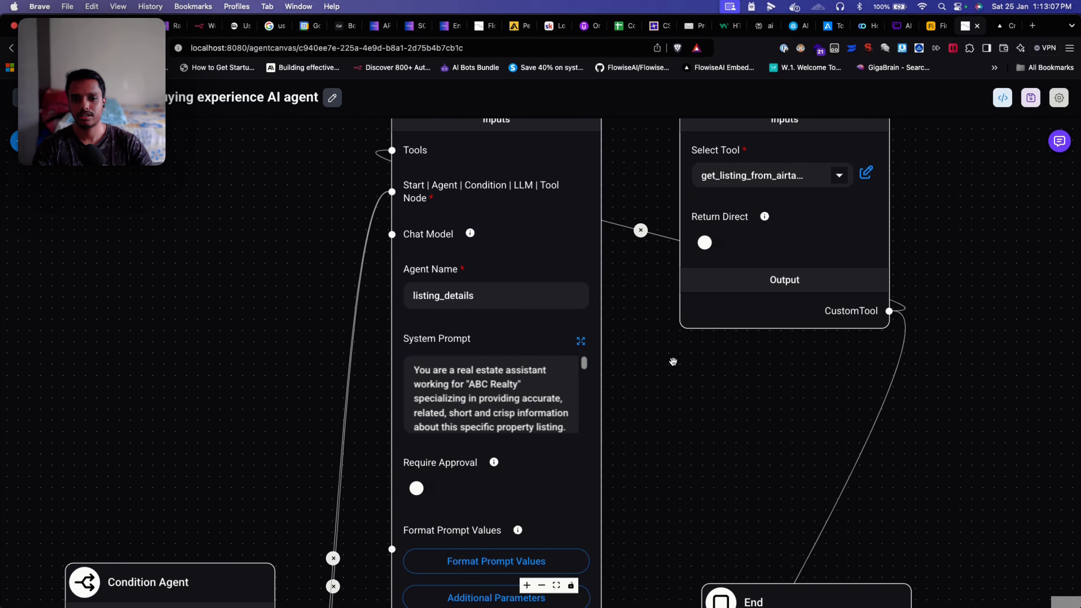
Step: Check the leads table in Airtable and the AI realestate bot diagram in Whimsical, and return to the listing_details agent in Flowise
{"action": "left_click", "coordinate": [939, 26]}
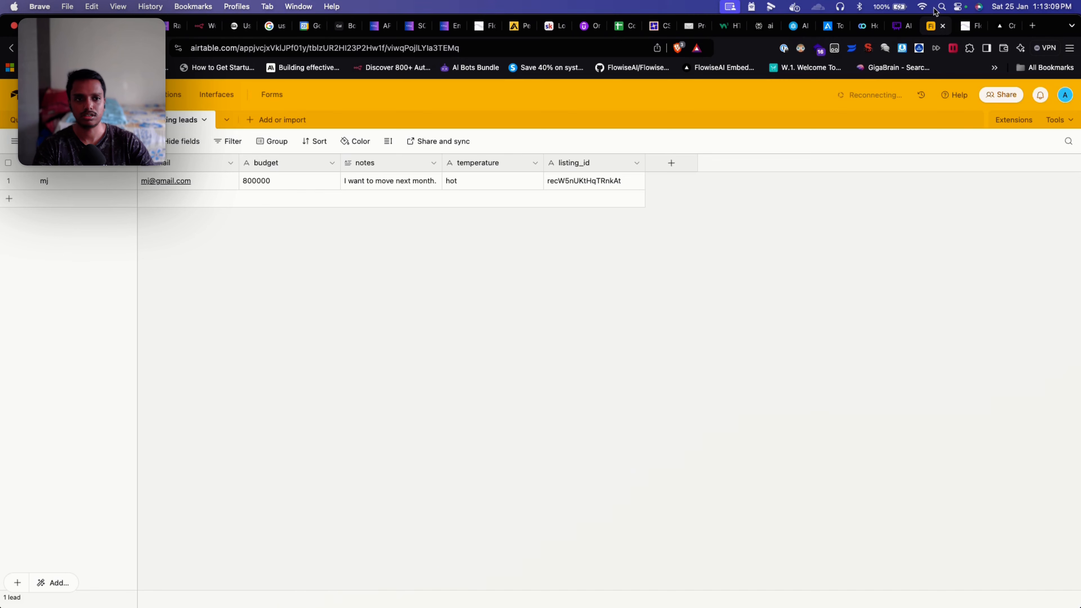
{"action": "left_click", "coordinate": [894, 26]}
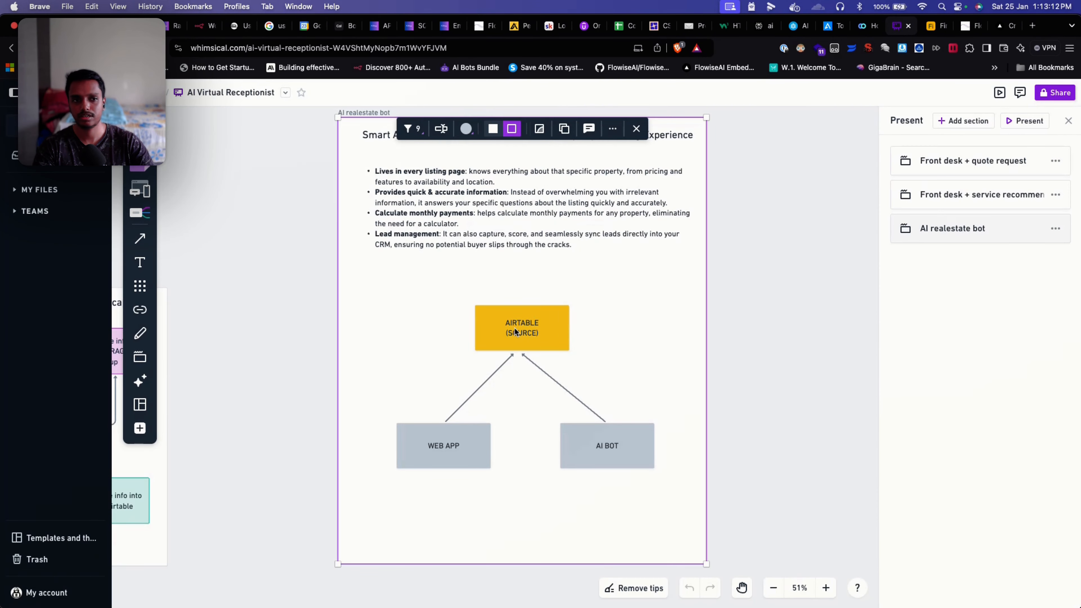
{"action": "left_click", "coordinate": [970, 25]}
{"action": "mouse_move", "coordinate": [684, 244]}
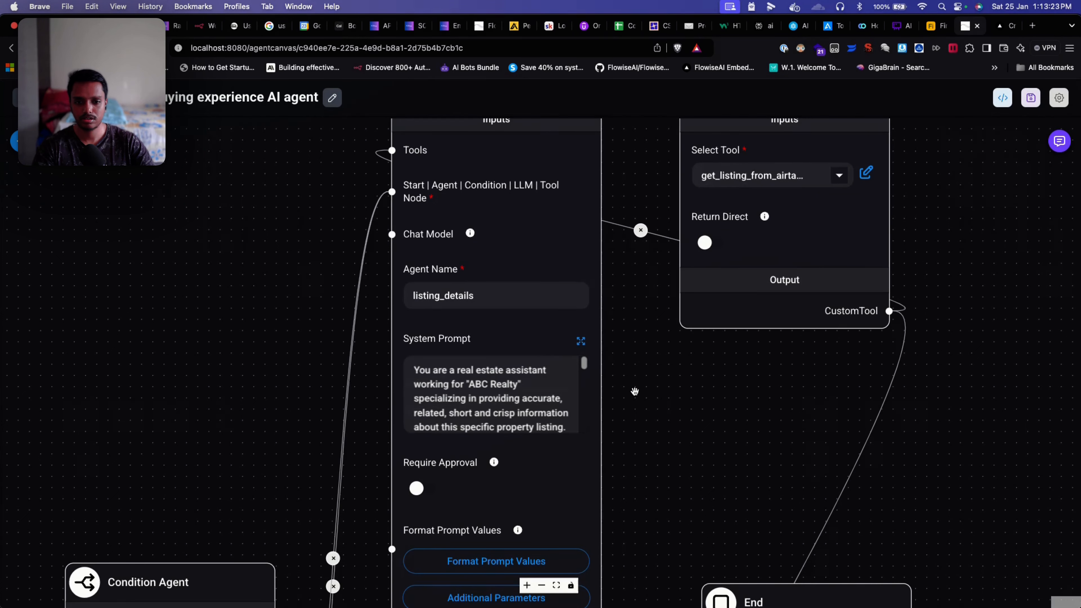
{"action": "scroll", "coordinate": [635, 391], "scroll_direction": "down", "scroll_amount": 3}
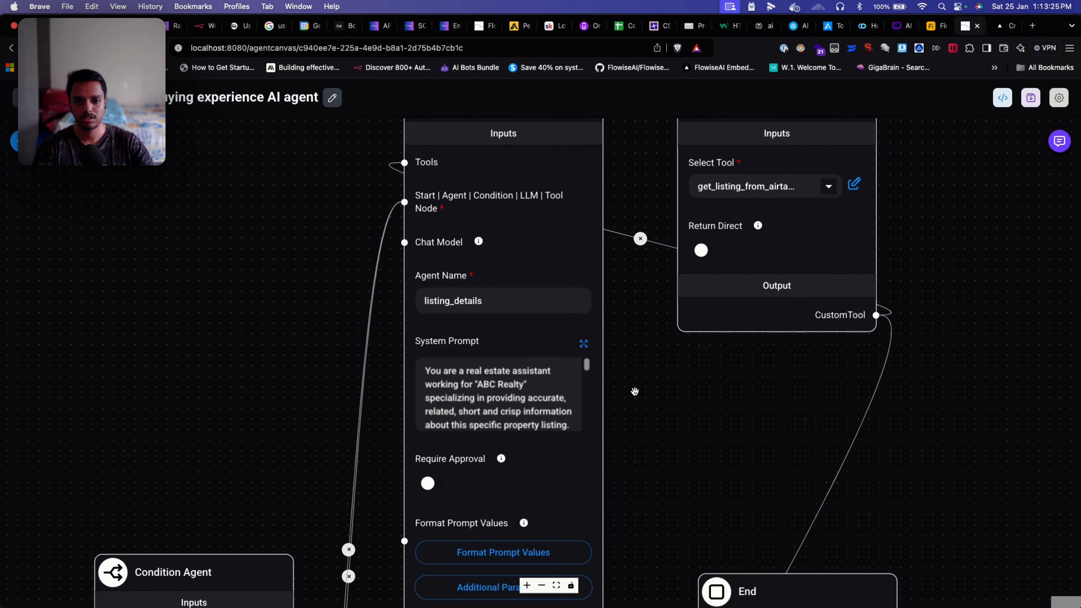
Step: Open the get_listing_from_airtable tool attached to the listing_details agent and examine its input schema and the Airtable request setup in its function
{"action": "scroll", "coordinate": [635, 391], "scroll_direction": "down", "scroll_amount": 5}
{"action": "left_click", "coordinate": [596, 333]}
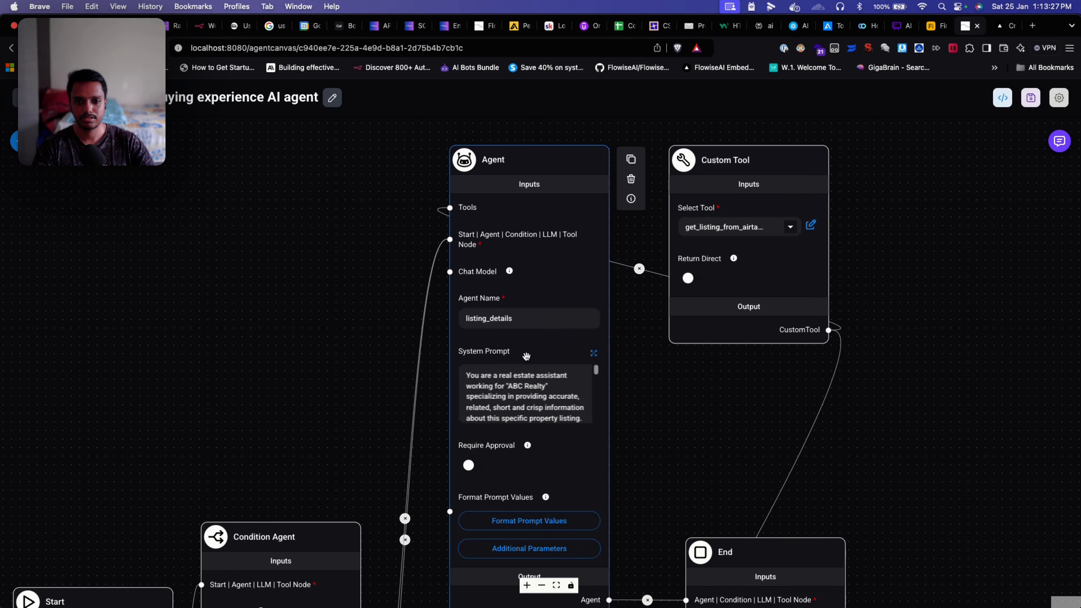
{"action": "scroll", "coordinate": [624, 319], "scroll_direction": "up", "scroll_amount": 1}
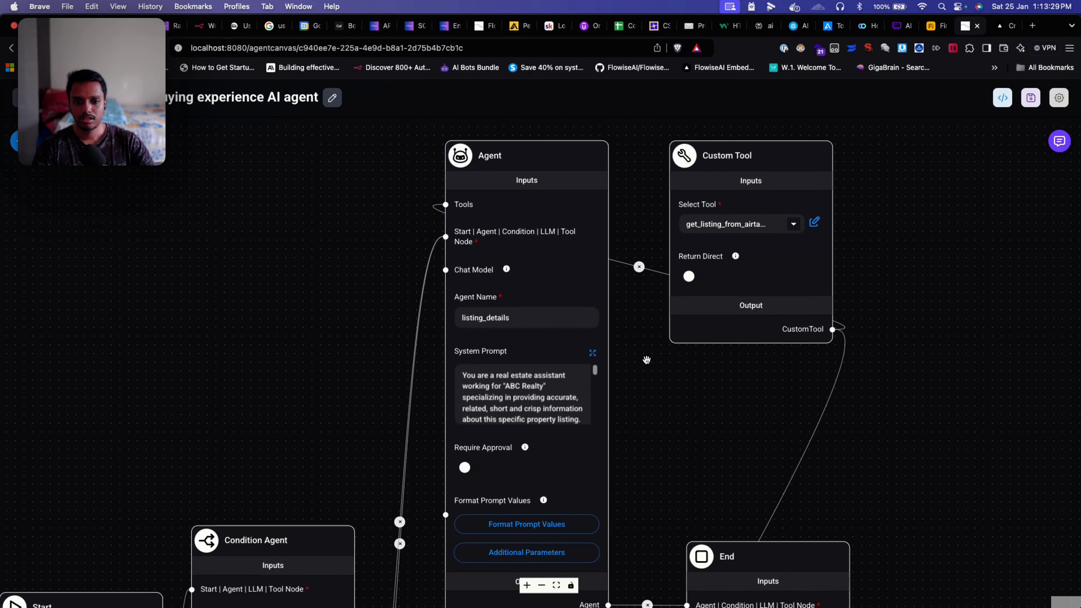
{"action": "left_click", "coordinate": [734, 157]}
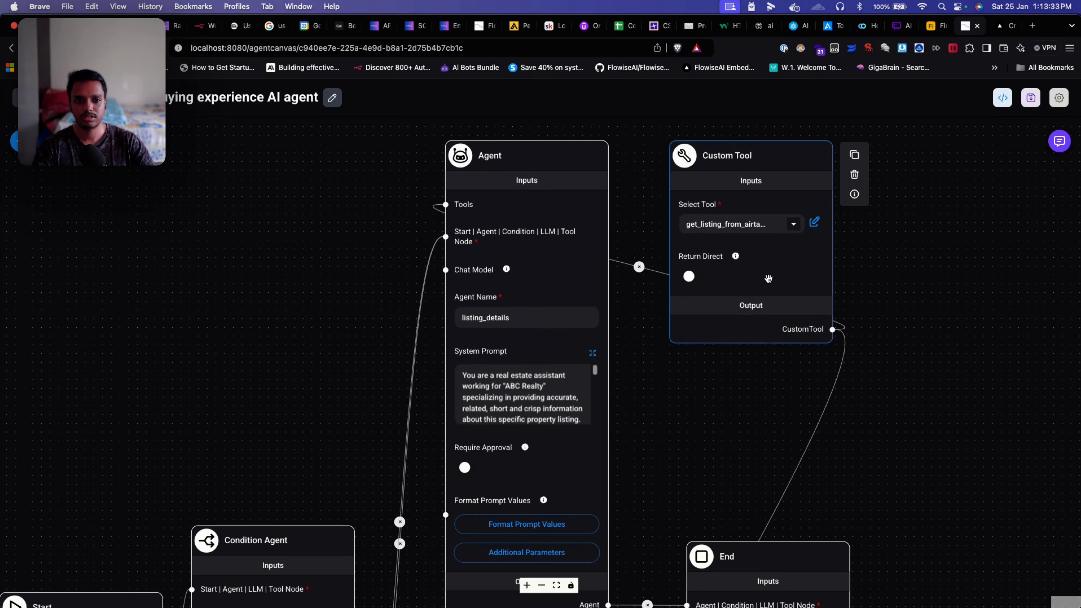
{"action": "scroll", "coordinate": [768, 278], "scroll_direction": "up", "scroll_amount": 1}
{"action": "left_click", "coordinate": [817, 220]}
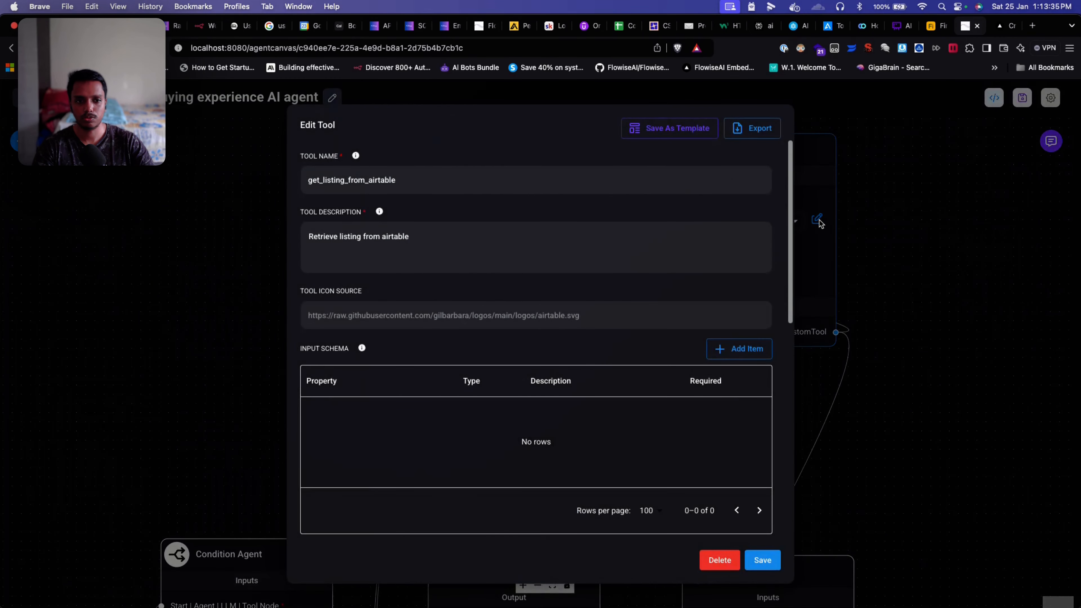
{"action": "scroll", "coordinate": [619, 413], "scroll_direction": "down", "scroll_amount": 5}
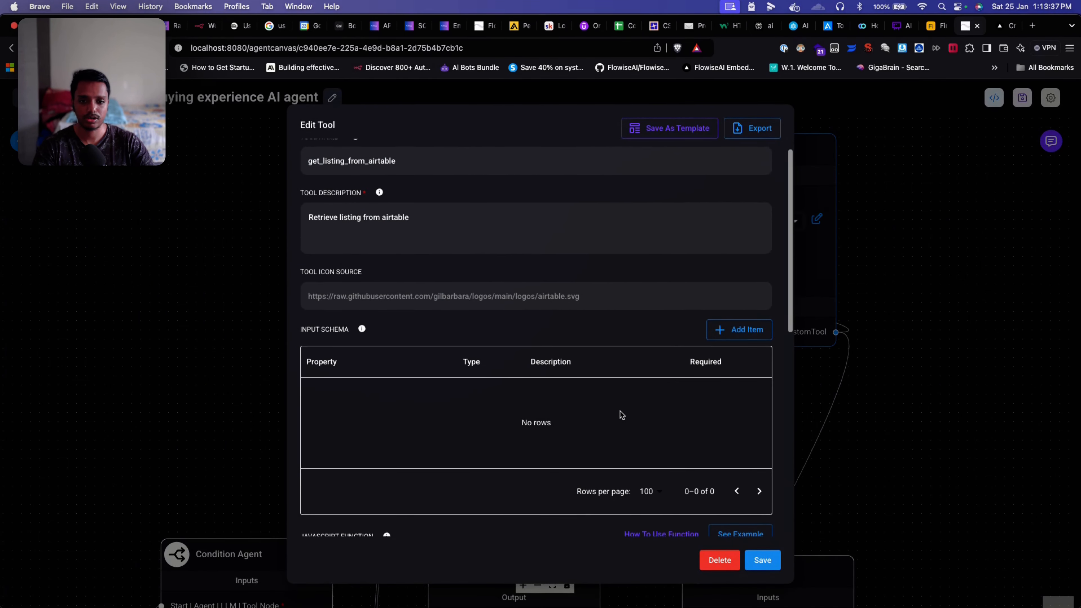
{"action": "scroll", "coordinate": [575, 426], "scroll_direction": "down", "scroll_amount": 3}
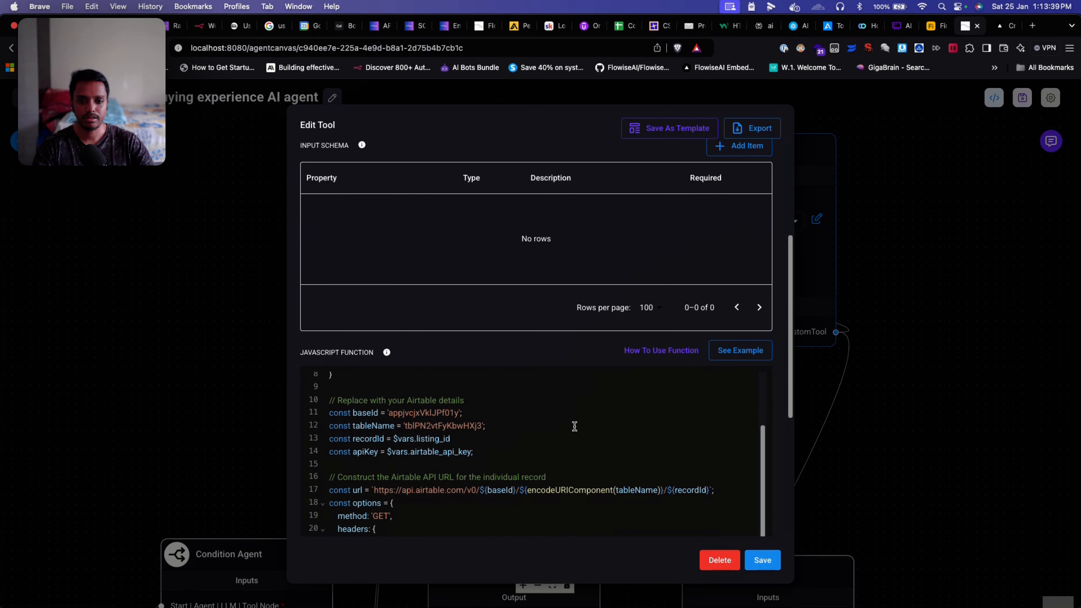
{"action": "scroll", "coordinate": [575, 426], "scroll_direction": "down", "scroll_amount": 3}
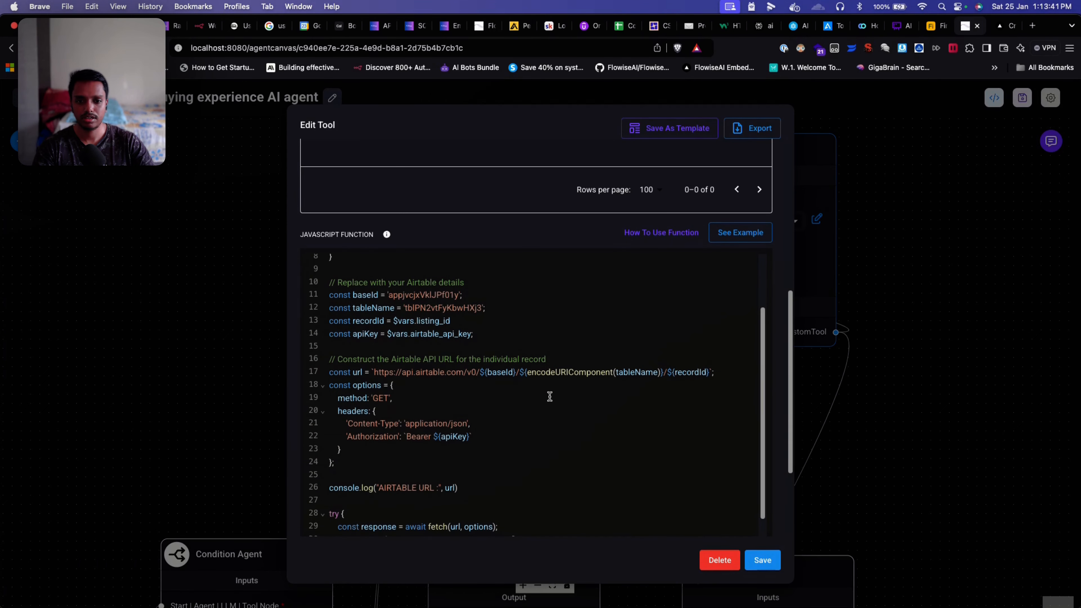
{"action": "scroll", "coordinate": [550, 396], "scroll_direction": "up", "scroll_amount": 3}
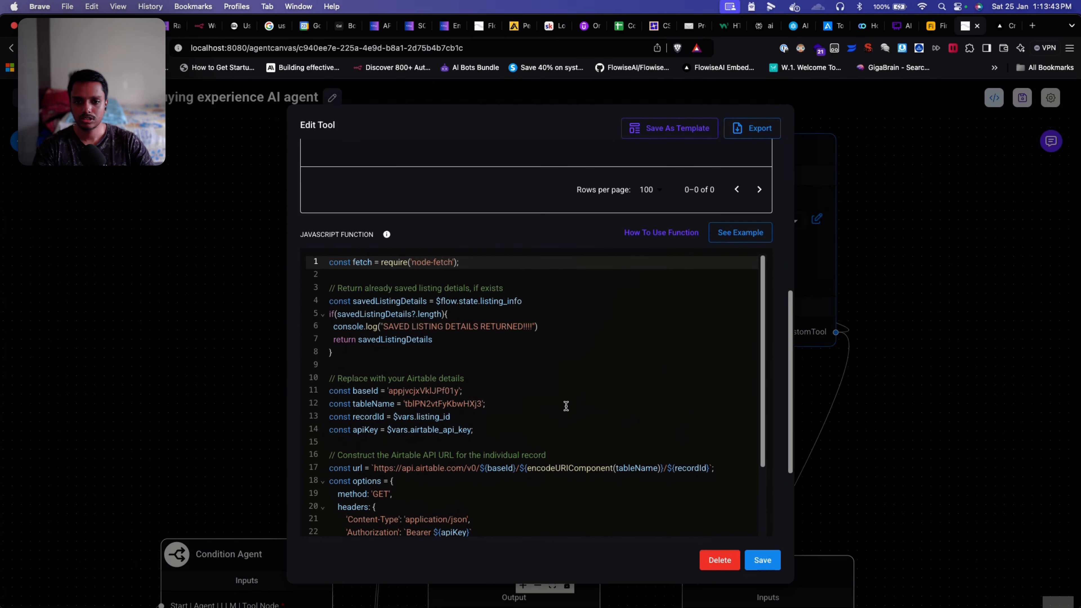
Step: Read how the tool's JavaScript function fetches the record, builds finalResponse and handles errors, and close the tool without changes
{"action": "scroll", "coordinate": [566, 406], "scroll_direction": "down", "scroll_amount": 8}
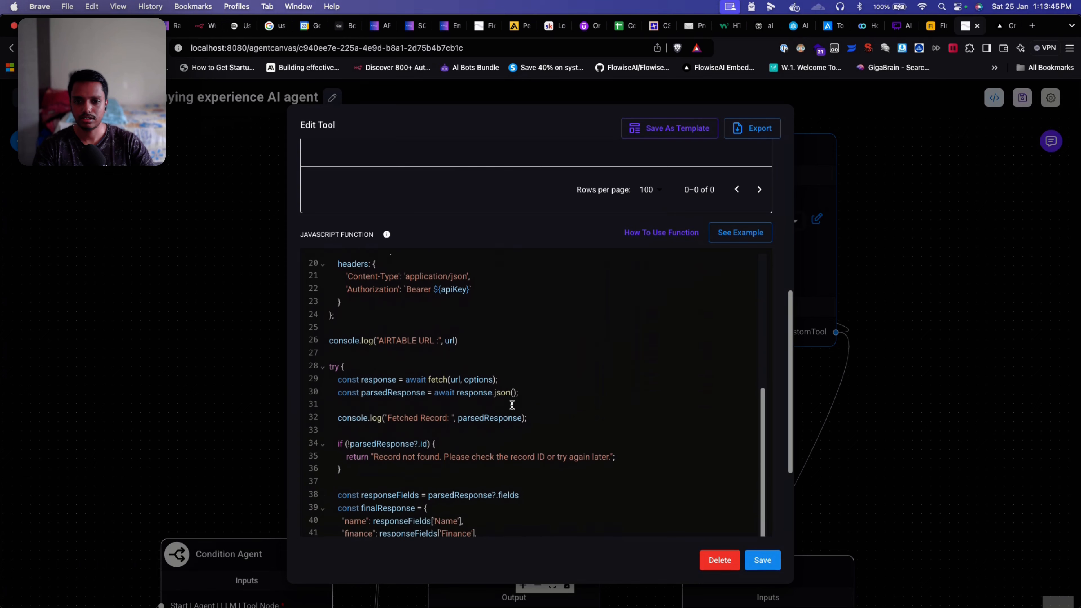
{"action": "scroll", "coordinate": [502, 385], "scroll_direction": "up", "scroll_amount": 2}
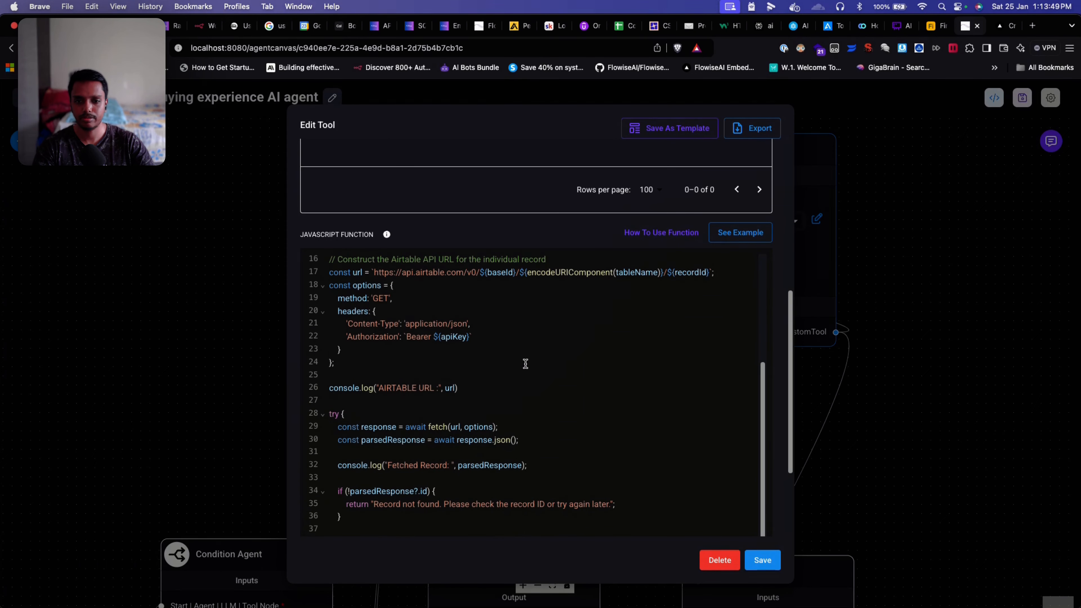
{"action": "scroll", "coordinate": [526, 363], "scroll_direction": "down", "scroll_amount": 4}
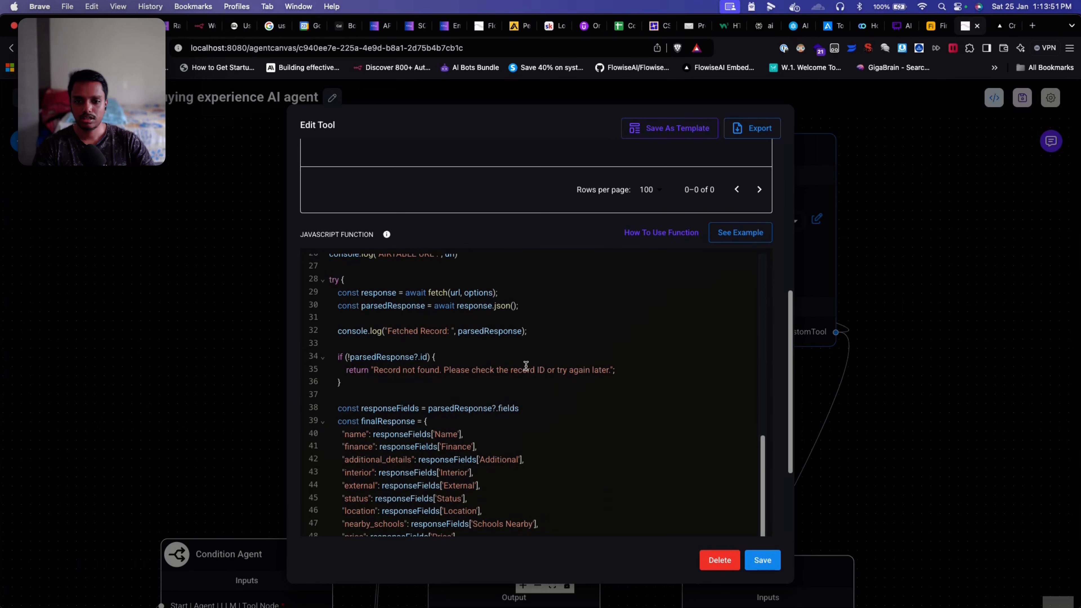
{"action": "scroll", "coordinate": [527, 366], "scroll_direction": "down", "scroll_amount": 3}
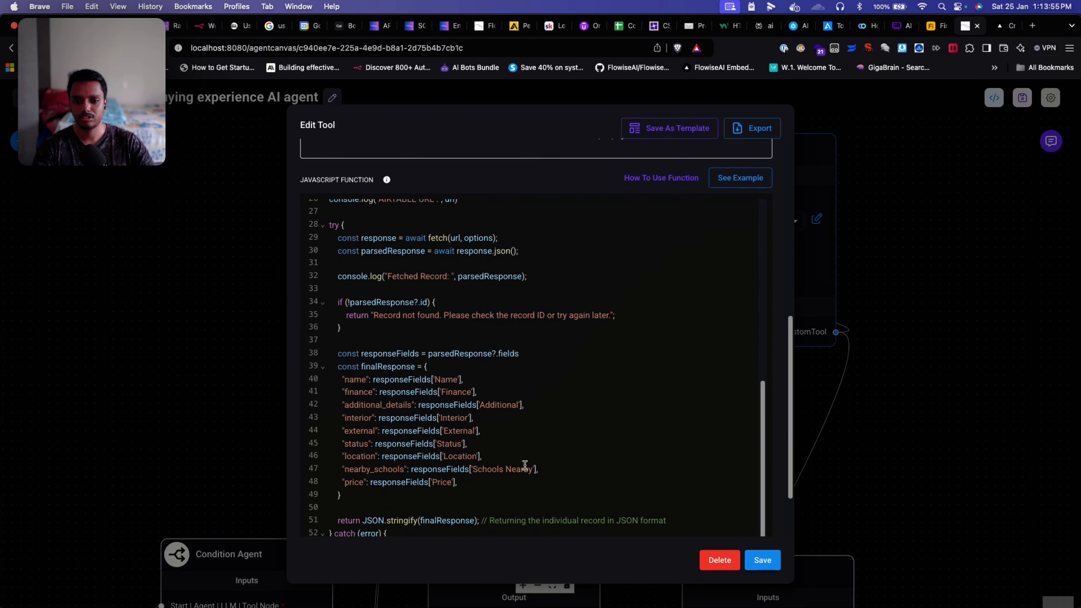
{"action": "scroll", "coordinate": [525, 465], "scroll_direction": "down", "scroll_amount": 3}
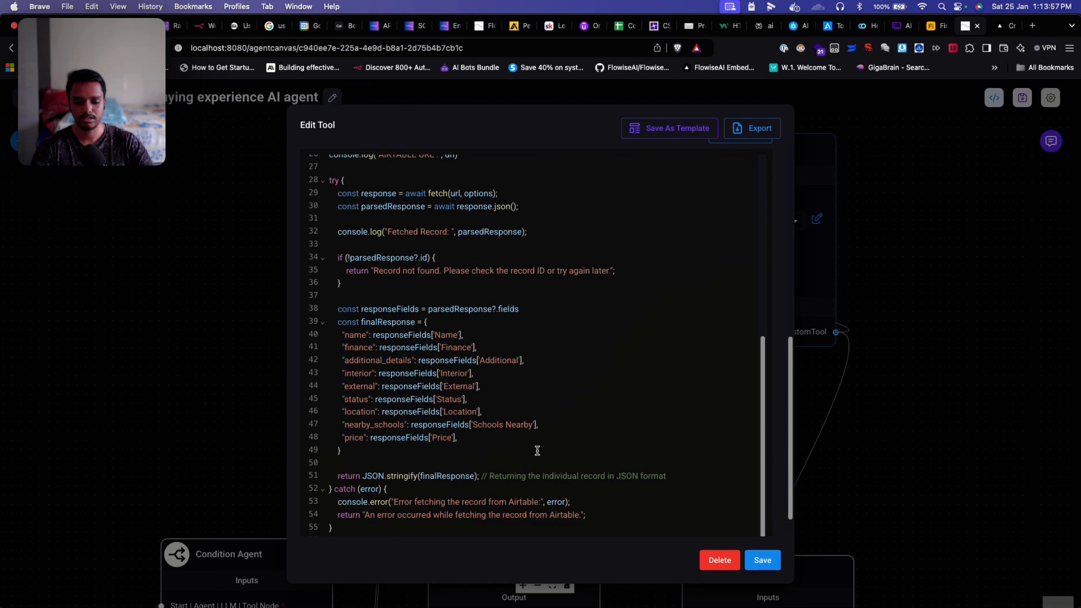
{"action": "scroll", "coordinate": [543, 446], "scroll_direction": "down", "scroll_amount": 2}
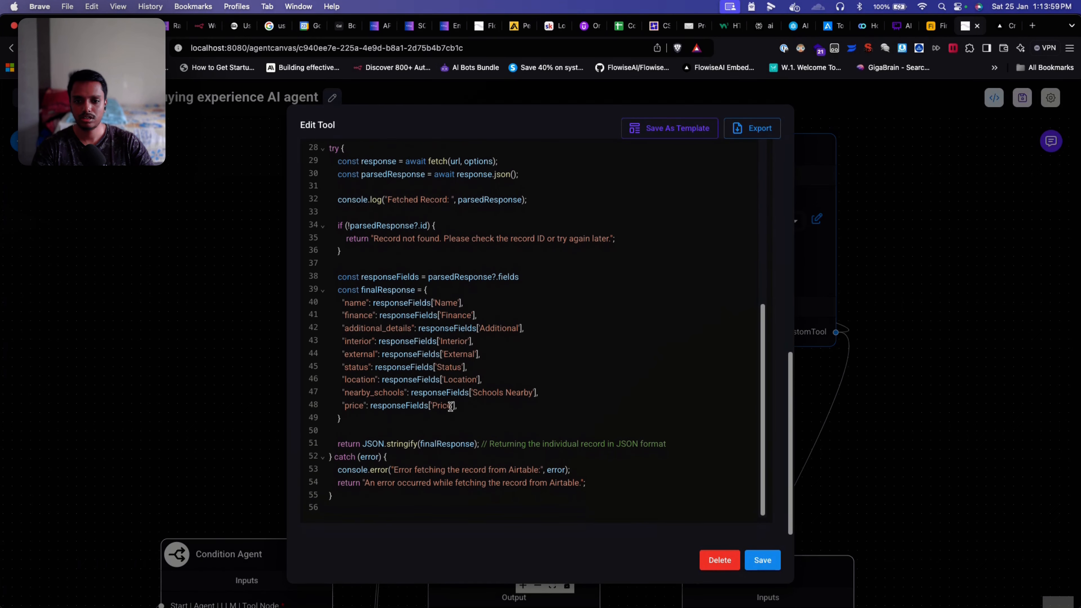
{"action": "scroll", "coordinate": [522, 409], "scroll_direction": "up", "scroll_amount": 3}
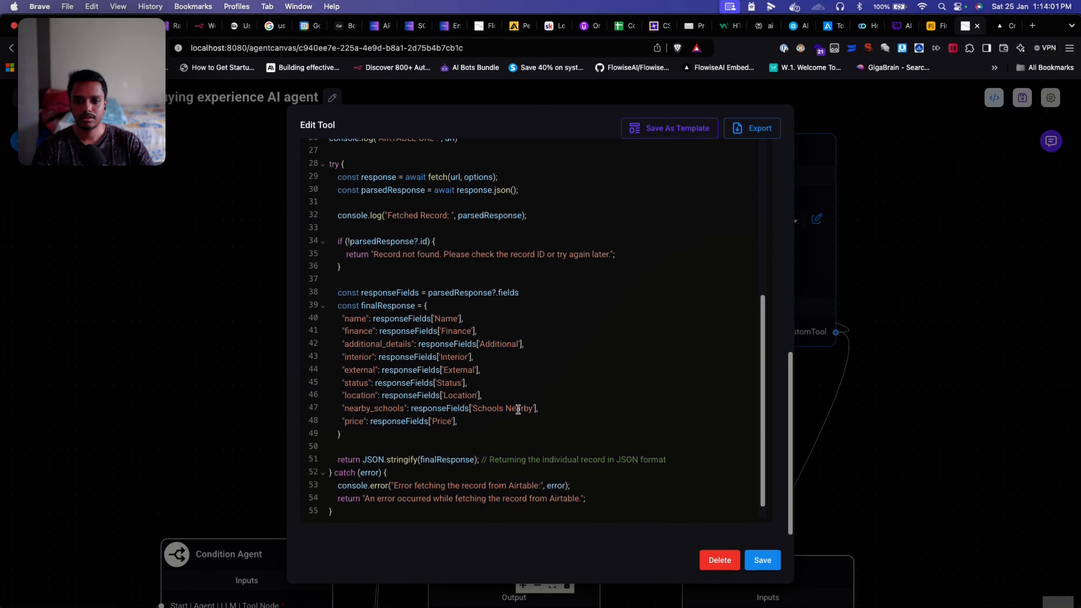
{"action": "left_click", "coordinate": [879, 417]}
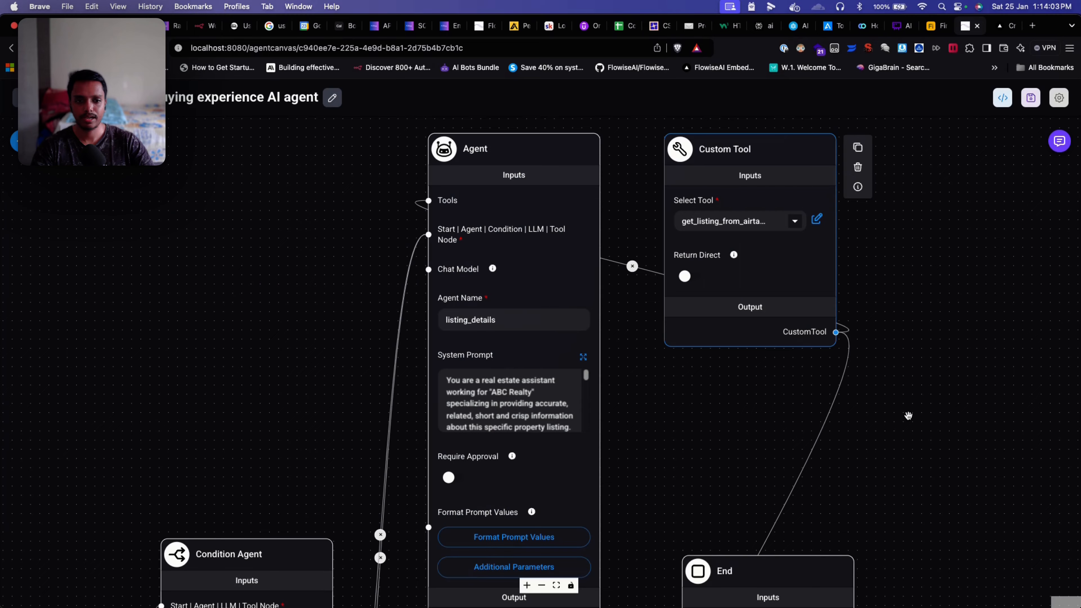
{"action": "left_click_drag", "start_coordinate": [909, 415], "coordinate": [941, 395]}
{"action": "left_click", "coordinate": [554, 194]}
{"action": "left_click", "coordinate": [682, 359]}
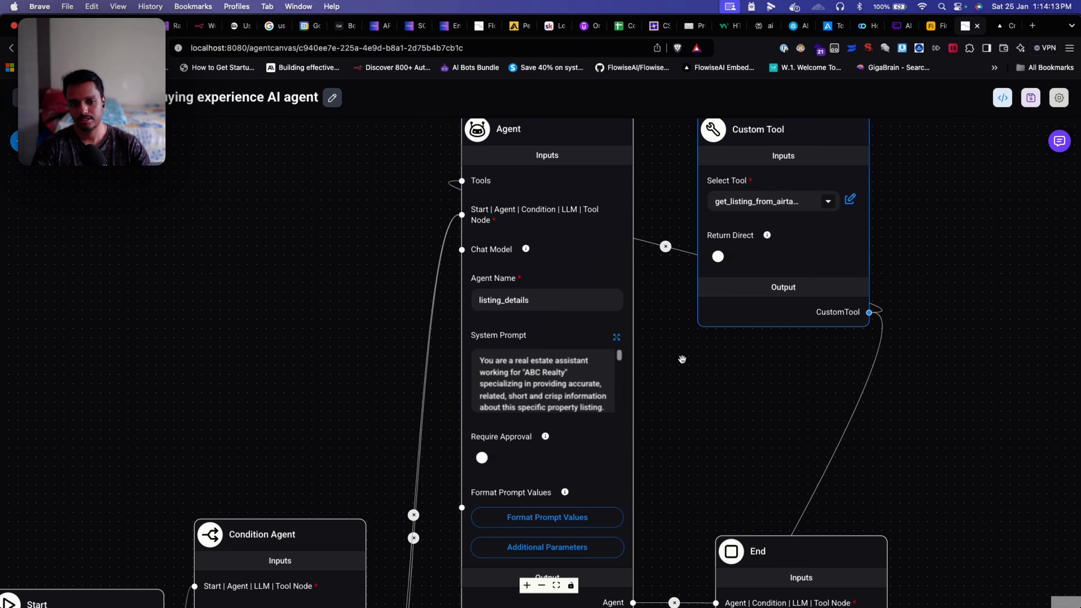
{"action": "scroll", "coordinate": [679, 403], "scroll_direction": "down", "scroll_amount": 1}
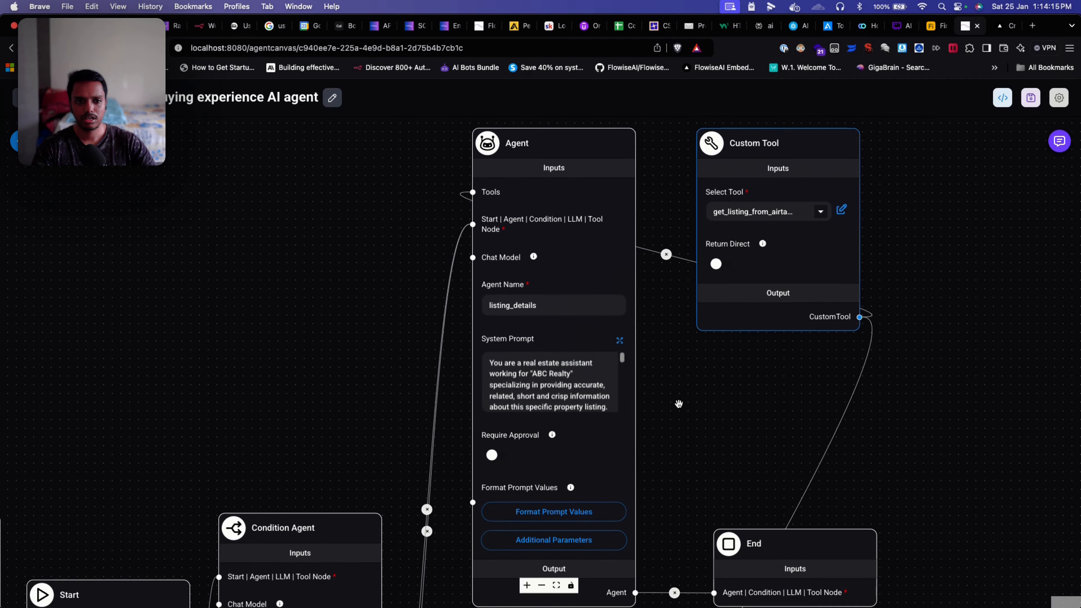
Step: Compare the Airtable listings table with the Available Listings page of the ABC Realty site, and return to the agent flow in Flowise
{"action": "left_click", "coordinate": [934, 25]}
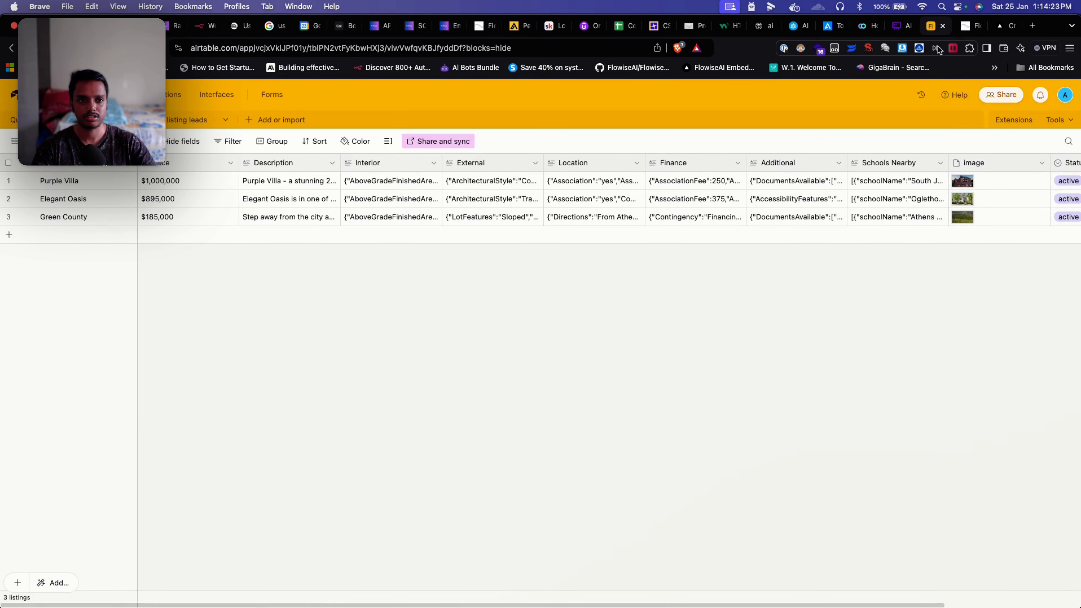
{"action": "left_click", "coordinate": [1006, 26]}
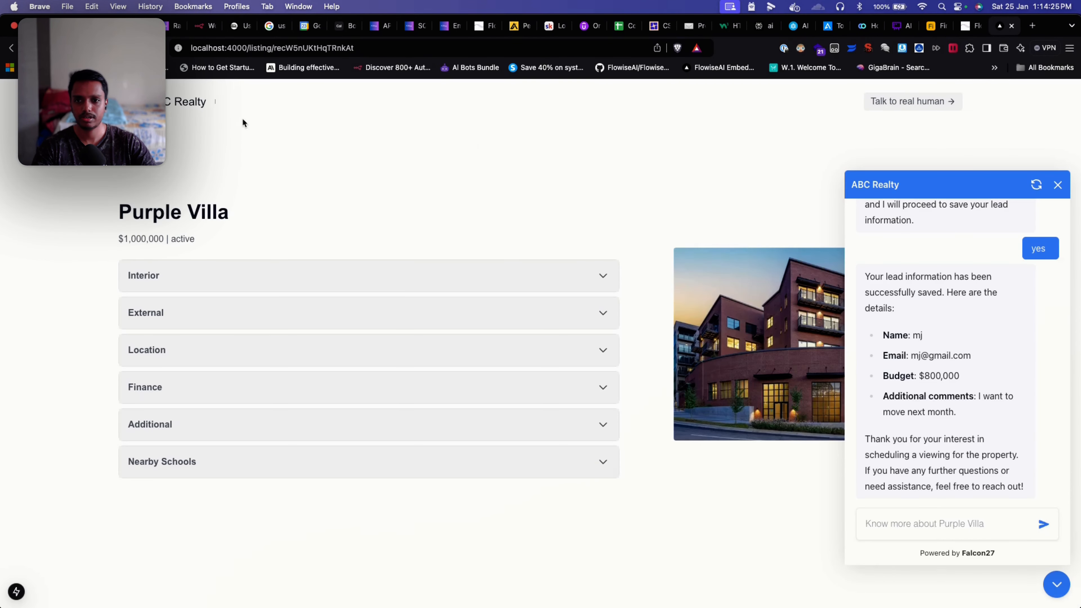
{"action": "left_click", "coordinate": [174, 101]}
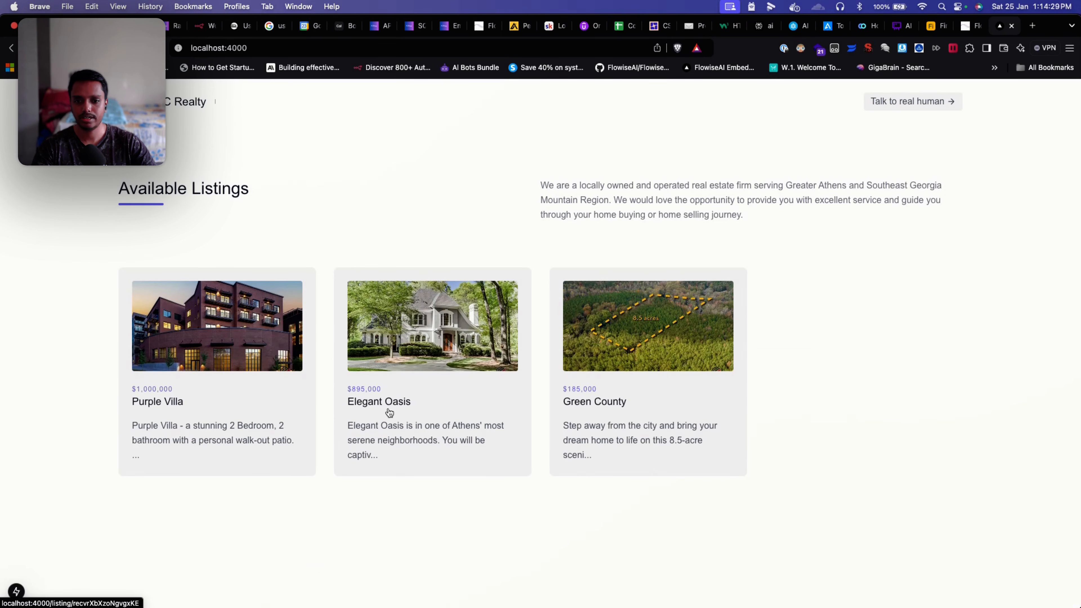
{"action": "left_click", "coordinate": [930, 31]}
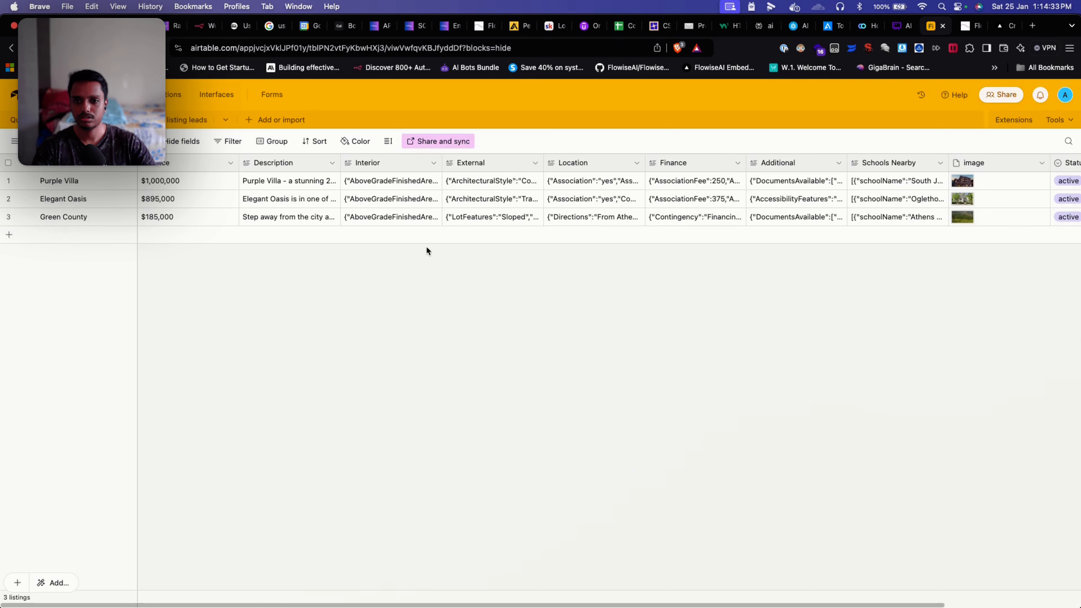
{"action": "scroll", "coordinate": [326, 245], "scroll_direction": "right", "scroll_amount": 3}
{"action": "scroll", "coordinate": [326, 245], "scroll_direction": "left", "scroll_amount": 3}
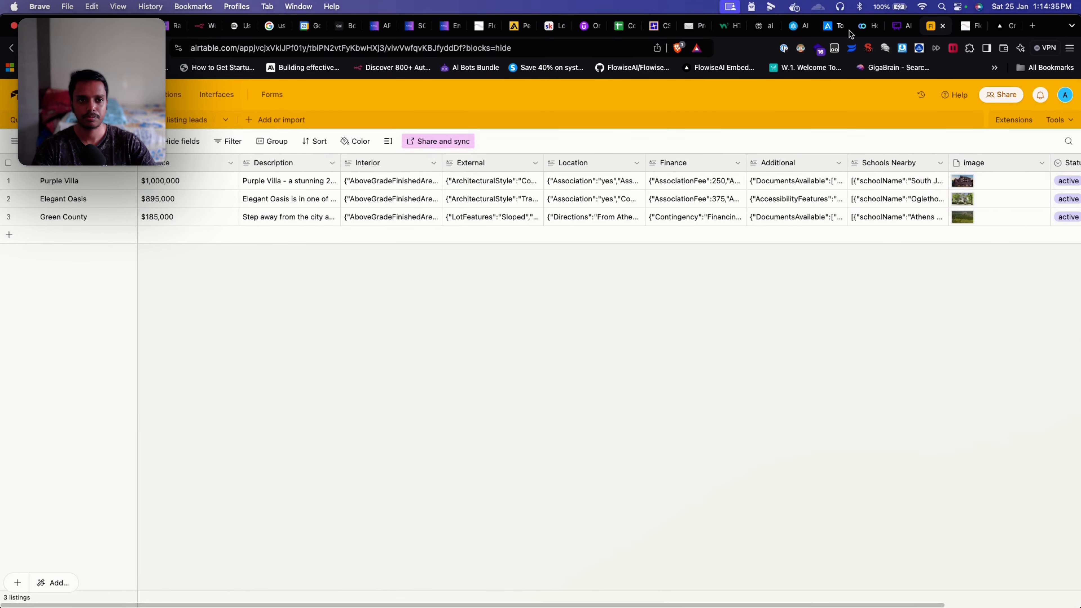
{"action": "left_click", "coordinate": [966, 29]}
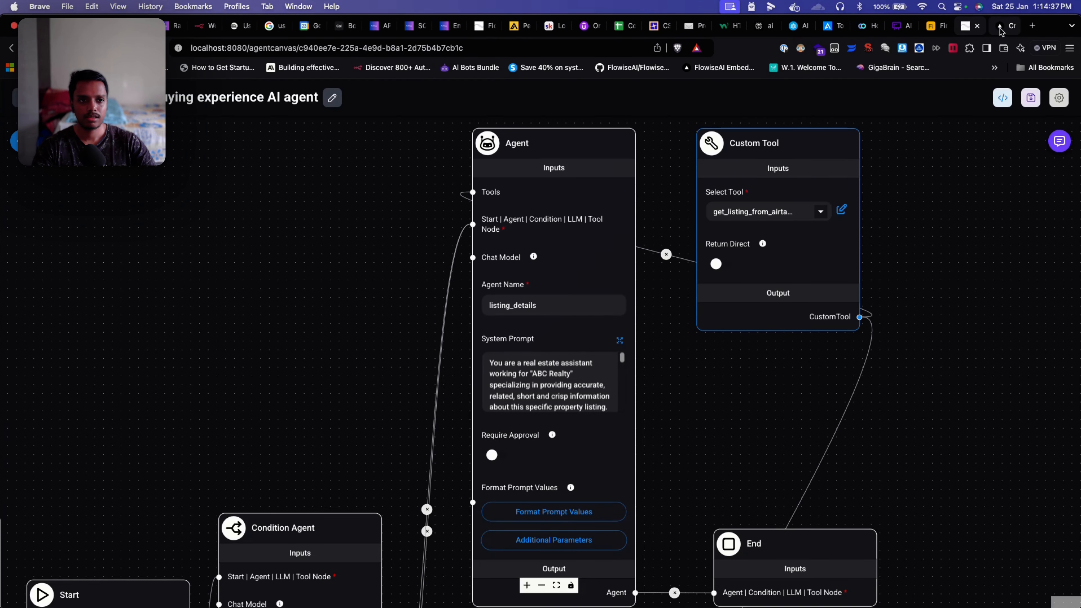
Step: Examine the lead_capture agent with its system prompt and the attached custom tool for saving leads
{"action": "scroll", "coordinate": [916, 378], "scroll_direction": "down", "scroll_amount": 10}
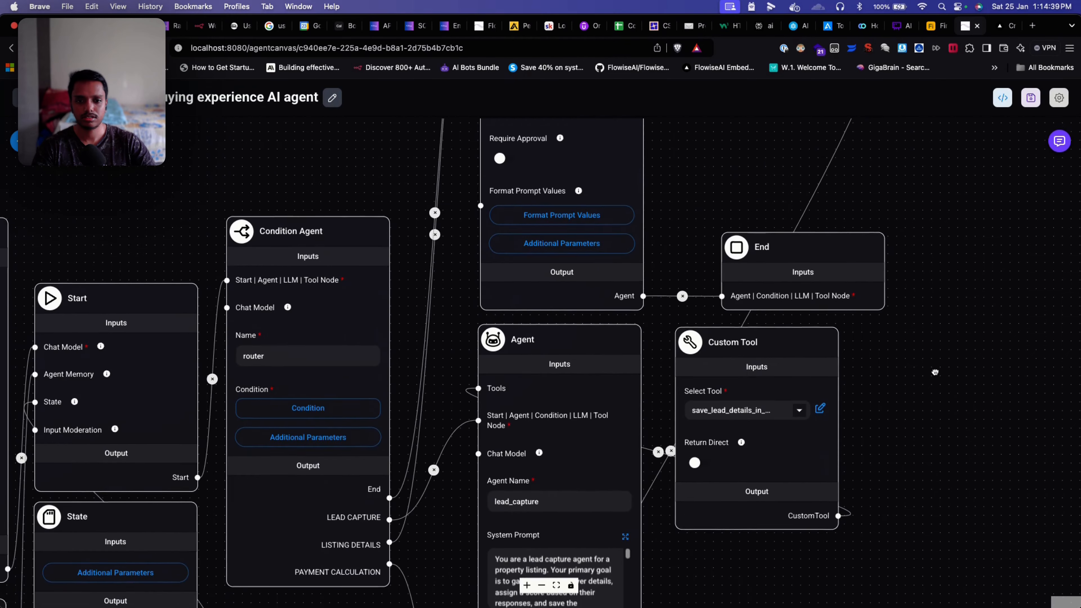
{"action": "scroll", "coordinate": [920, 332], "scroll_direction": "down", "scroll_amount": 3}
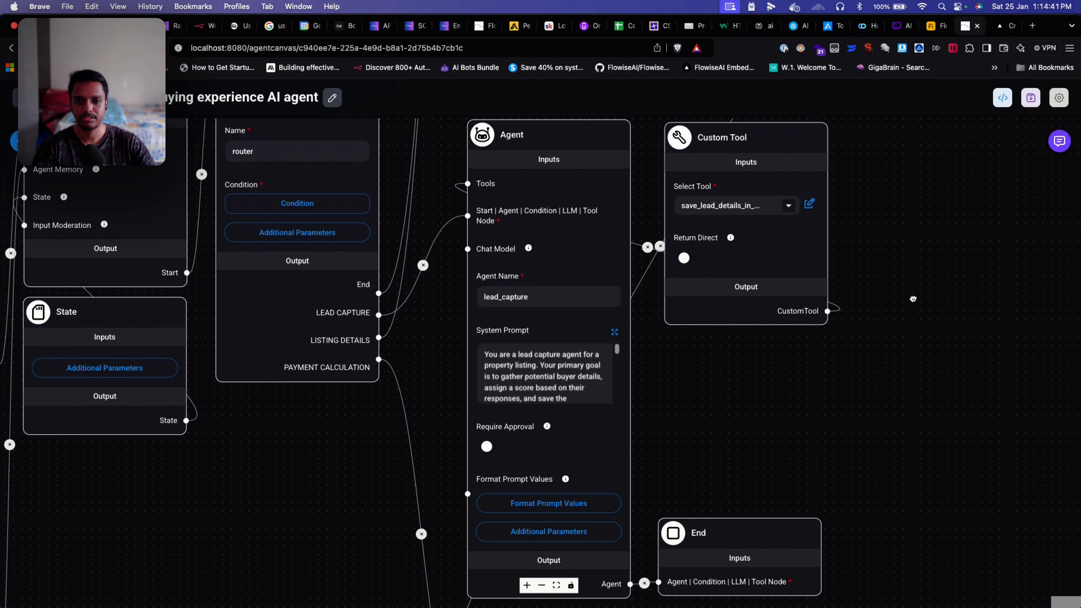
{"action": "scroll", "coordinate": [738, 369], "scroll_direction": "up", "scroll_amount": 1}
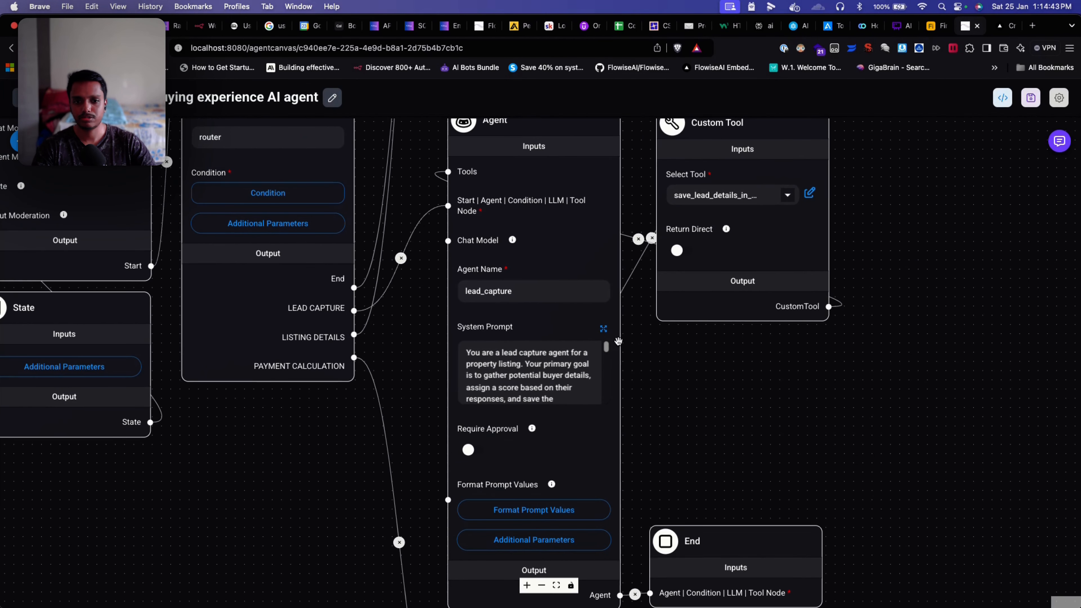
{"action": "left_click", "coordinate": [509, 297]}
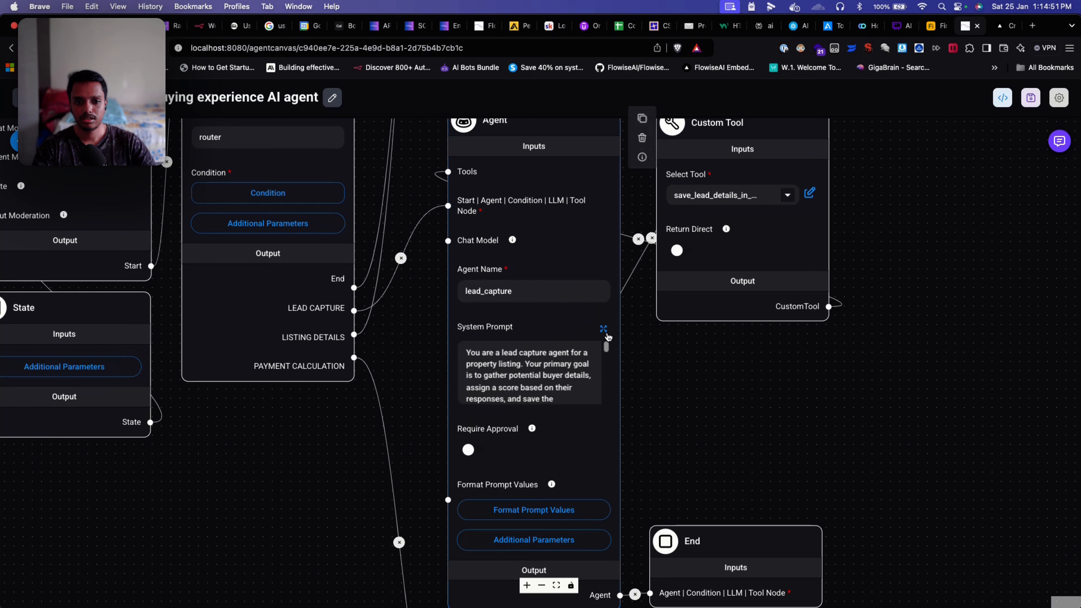
{"action": "scroll", "coordinate": [696, 411], "scroll_direction": "down", "scroll_amount": 2}
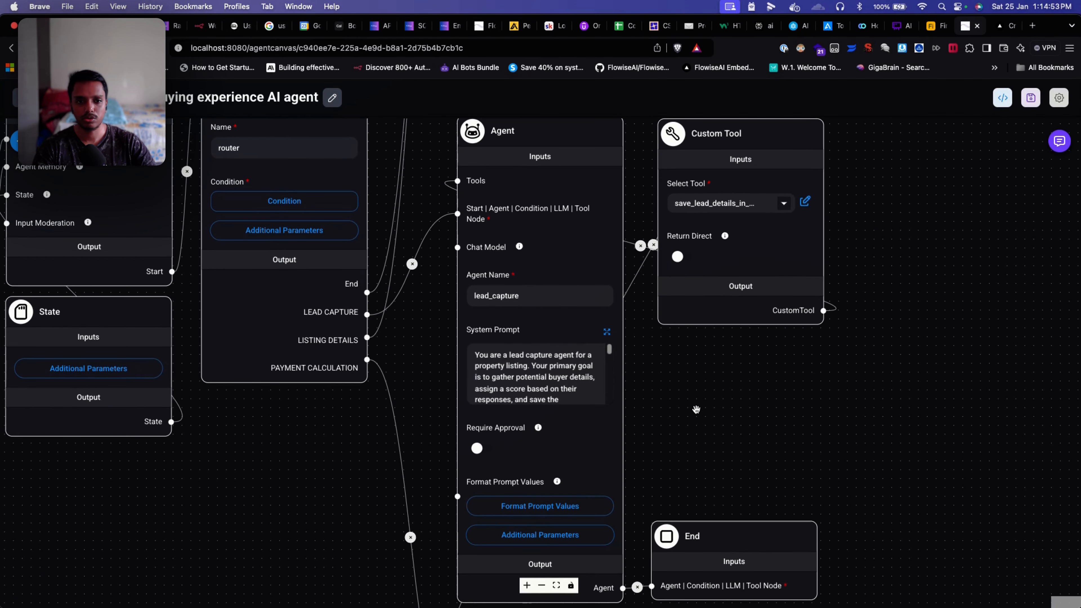
{"action": "left_click_drag", "start_coordinate": [916, 319], "coordinate": [897, 365]}
{"action": "left_click", "coordinate": [501, 245]}
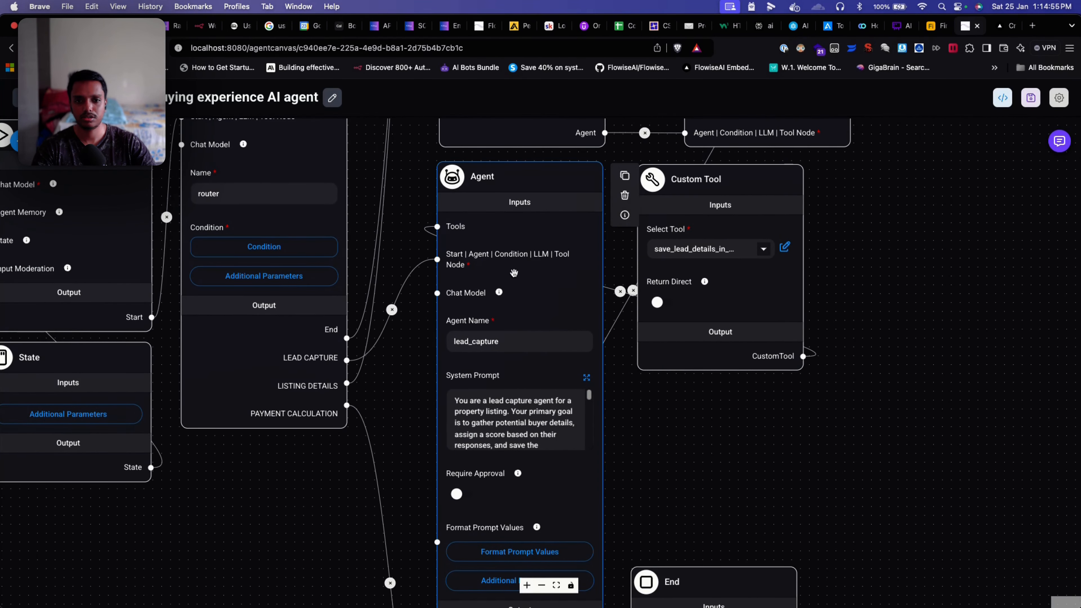
Step: Open the save_lead_details_in_airtable tool attached to the lead_capture agent and examine its input schema and the Airtable POST request in its function
{"action": "left_click", "coordinate": [785, 248]}
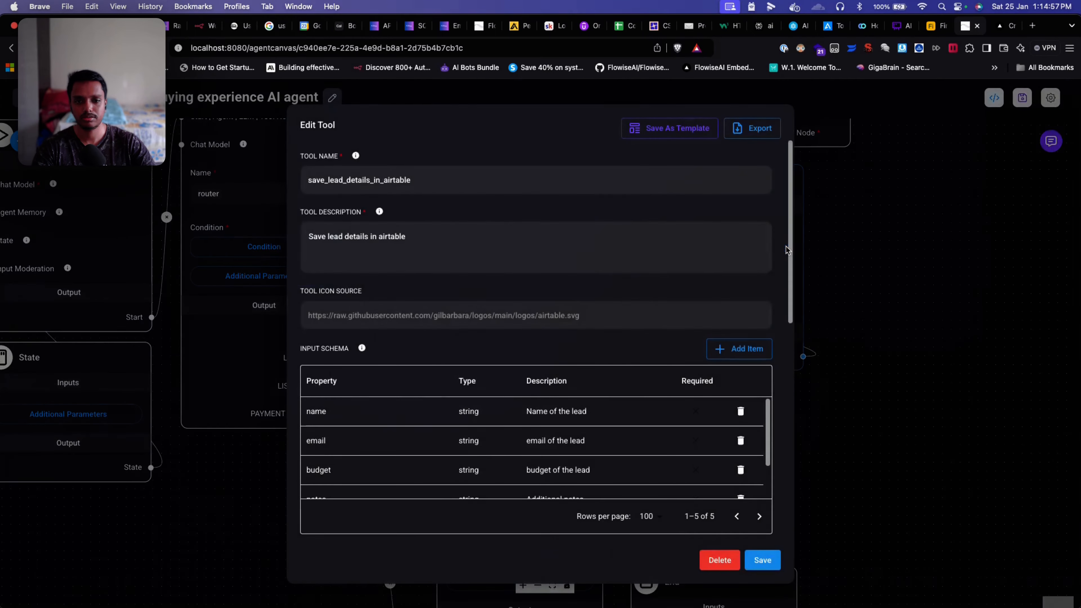
{"action": "scroll", "coordinate": [556, 407], "scroll_direction": "down", "scroll_amount": 2}
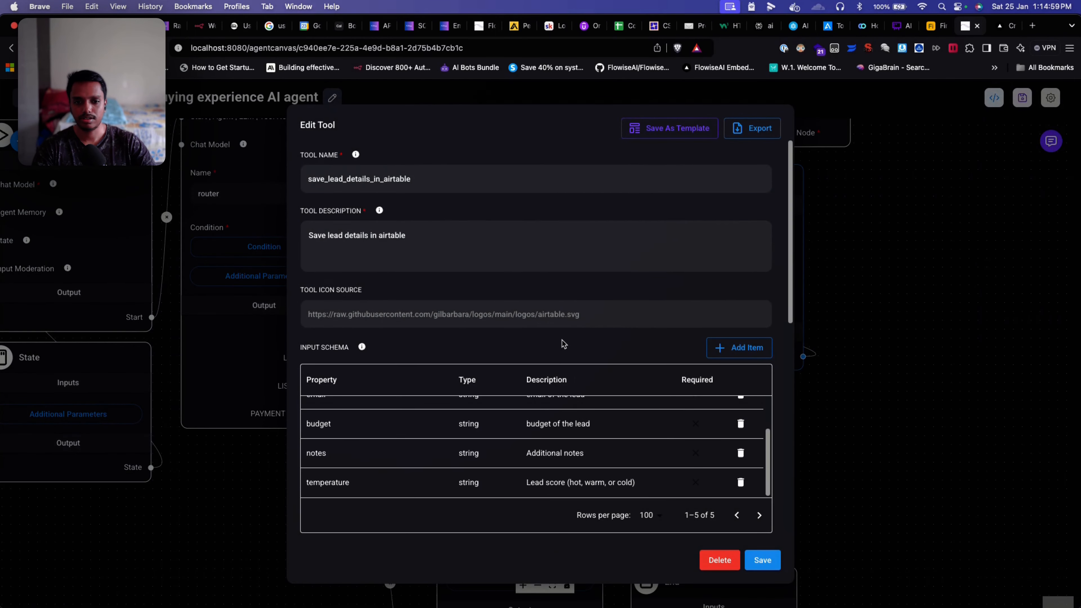
{"action": "scroll", "coordinate": [553, 408], "scroll_direction": "down", "scroll_amount": 5}
{"action": "scroll", "coordinate": [537, 417], "scroll_direction": "down", "scroll_amount": 3}
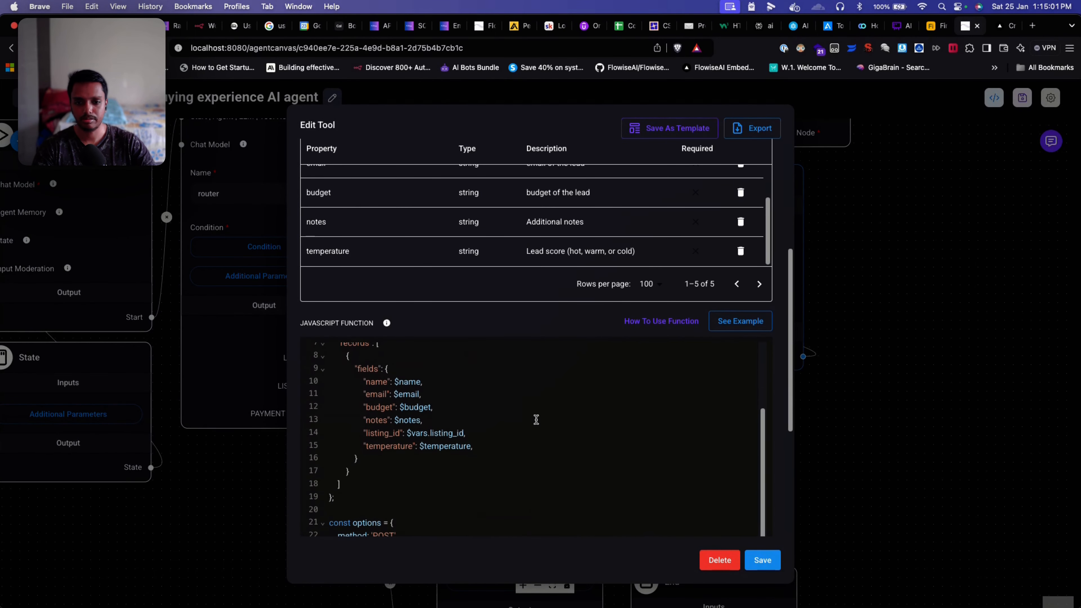
{"action": "scroll", "coordinate": [516, 436], "scroll_direction": "up", "scroll_amount": 1}
{"action": "scroll", "coordinate": [515, 352], "scroll_direction": "down", "scroll_amount": 5}
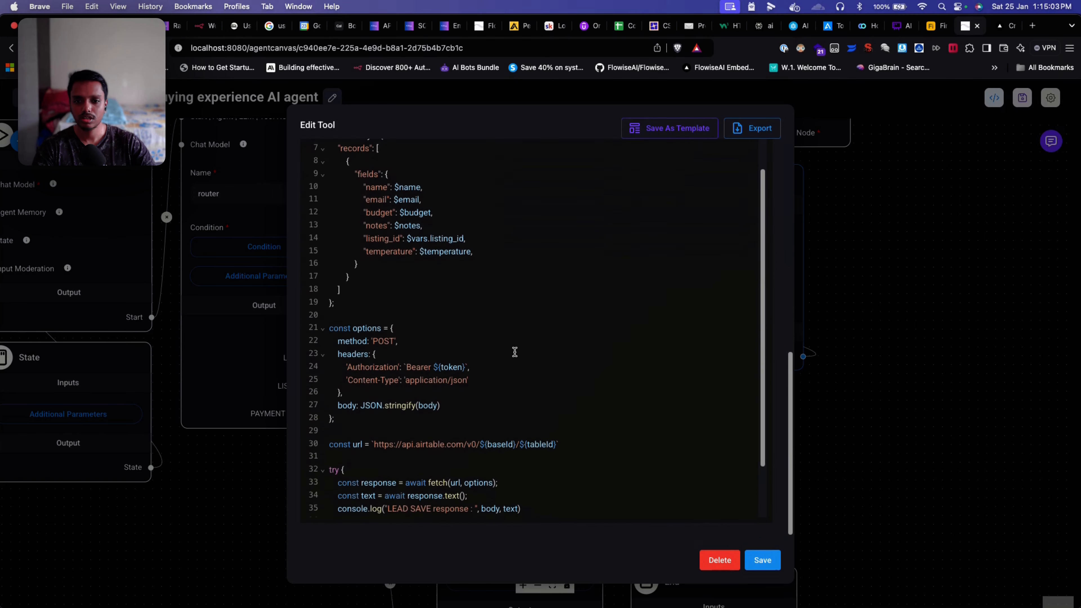
{"action": "scroll", "coordinate": [514, 351], "scroll_direction": "up", "scroll_amount": 5}
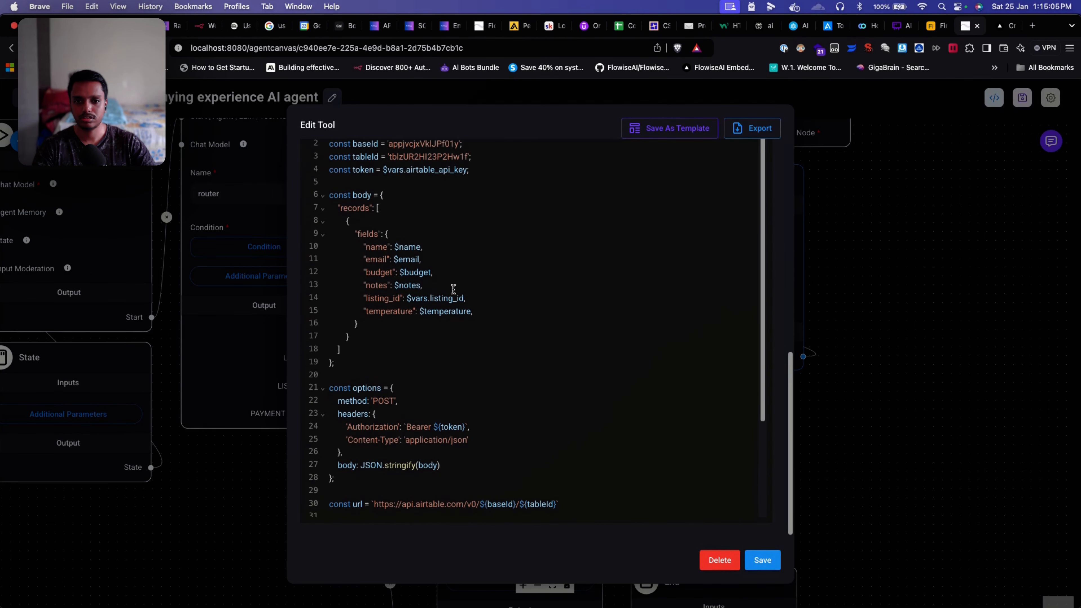
{"action": "scroll", "coordinate": [457, 291], "scroll_direction": "up", "scroll_amount": 1}
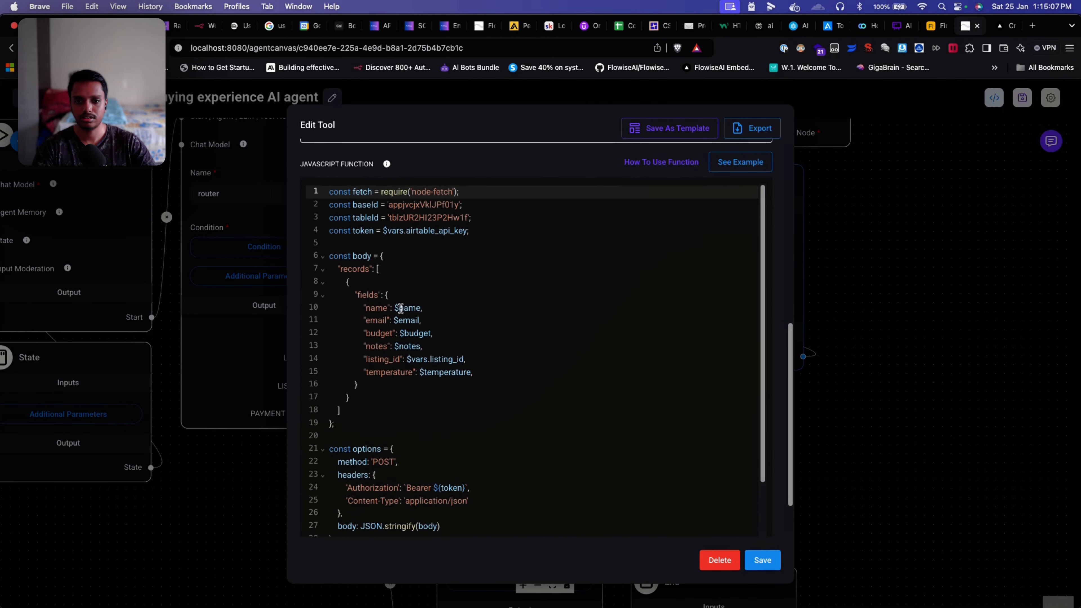
Step: Review how the name, email, budget, notes, listing_id and temperature fields are mapped in the request body, and close the tool without changes
{"action": "left_click_drag", "start_coordinate": [394, 307], "coordinate": [419, 307]}
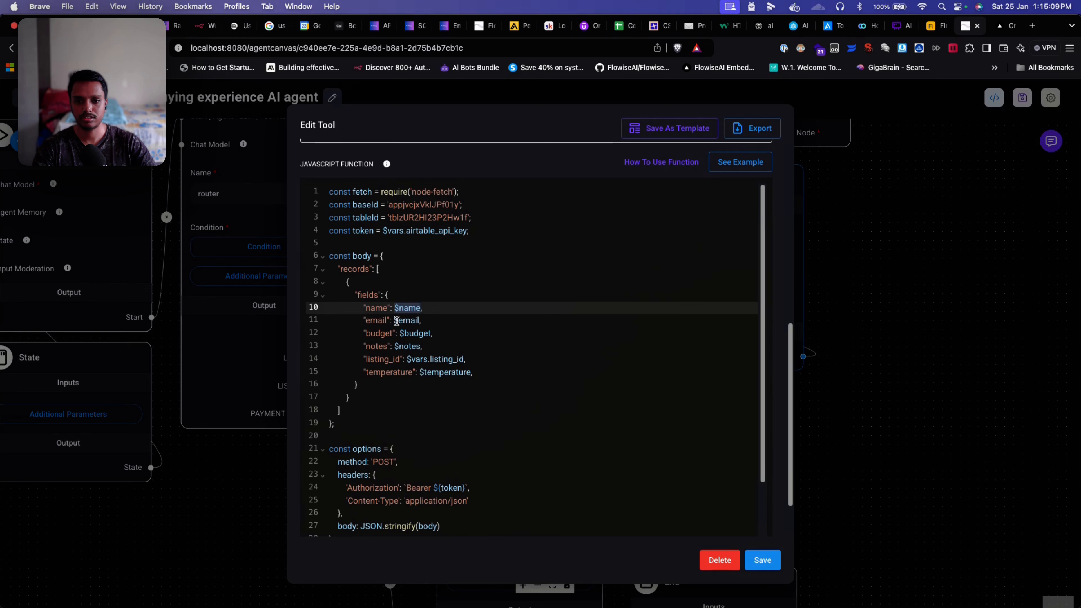
{"action": "left_click", "coordinate": [395, 320]}
{"action": "left_click", "coordinate": [404, 333]}
{"action": "left_click", "coordinate": [404, 346]}
{"action": "left_click_drag", "start_coordinate": [403, 346], "coordinate": [456, 375]}
{"action": "scroll", "coordinate": [502, 412], "scroll_direction": "down", "scroll_amount": 5}
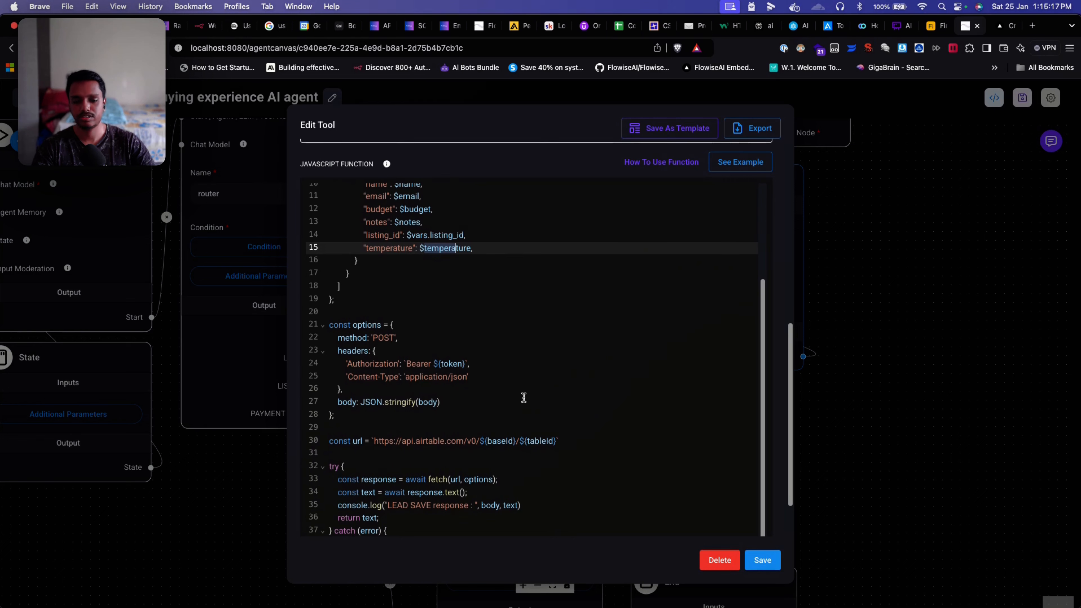
{"action": "scroll", "coordinate": [556, 390], "scroll_direction": "up", "scroll_amount": 5}
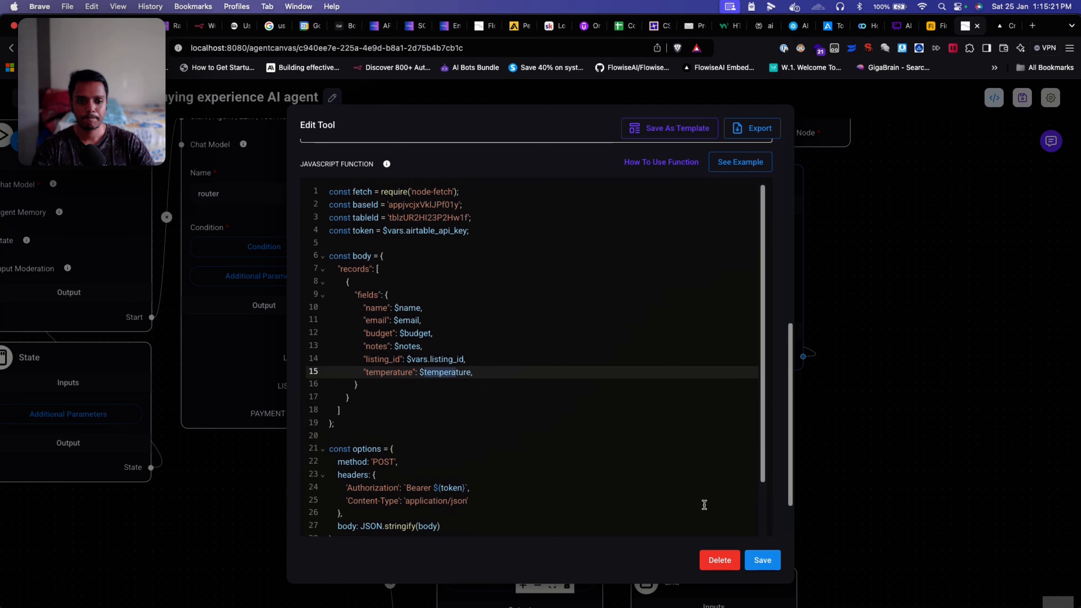
{"action": "left_click", "coordinate": [883, 385]}
Step: Locate the payment_calculation agent in the flow and examine its inputs and the attached Calculator tool
{"action": "scroll", "coordinate": [832, 467], "scroll_direction": "down", "scroll_amount": 5}
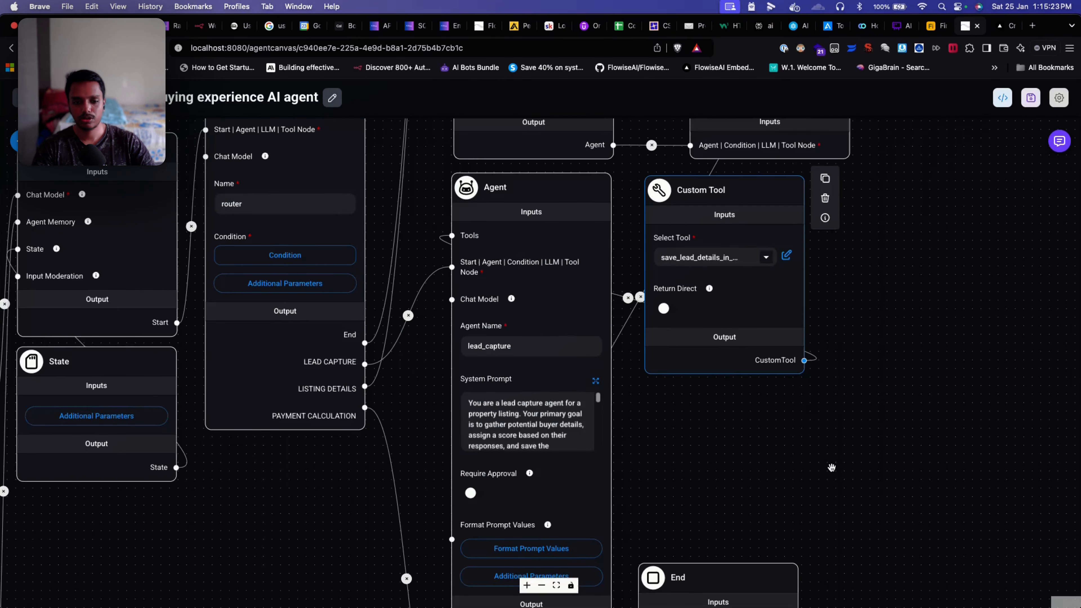
{"action": "scroll", "coordinate": [874, 401], "scroll_direction": "down", "scroll_amount": 10}
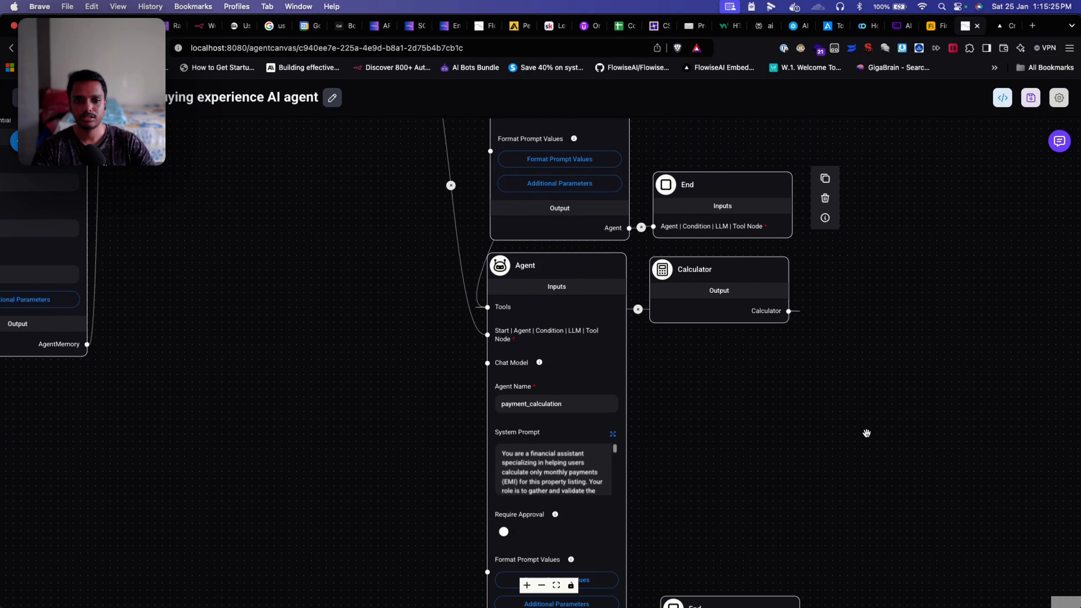
{"action": "left_click", "coordinate": [538, 259]}
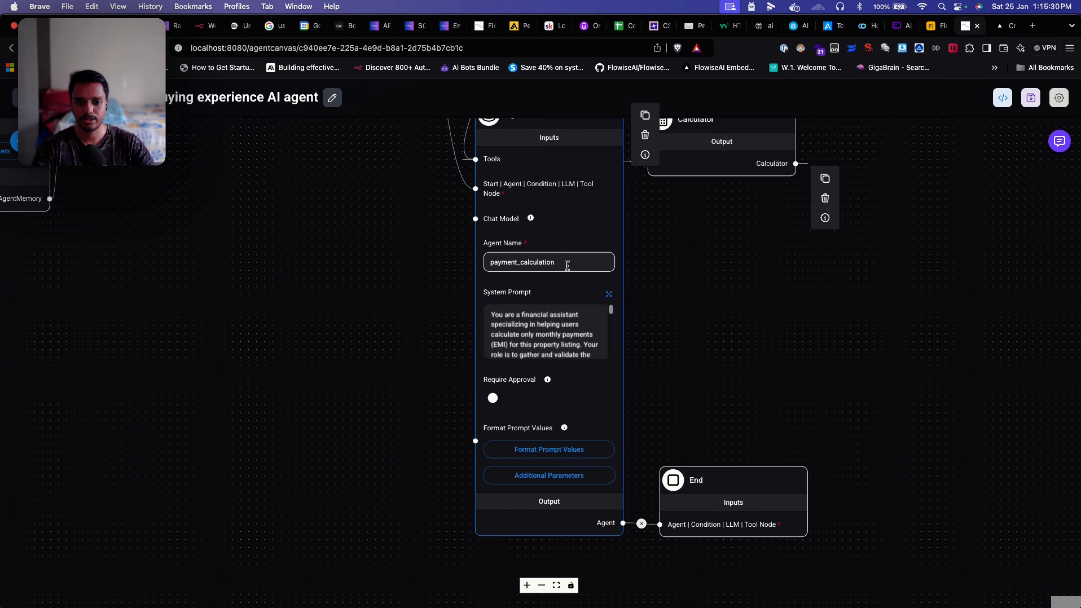
{"action": "left_click", "coordinate": [688, 362]}
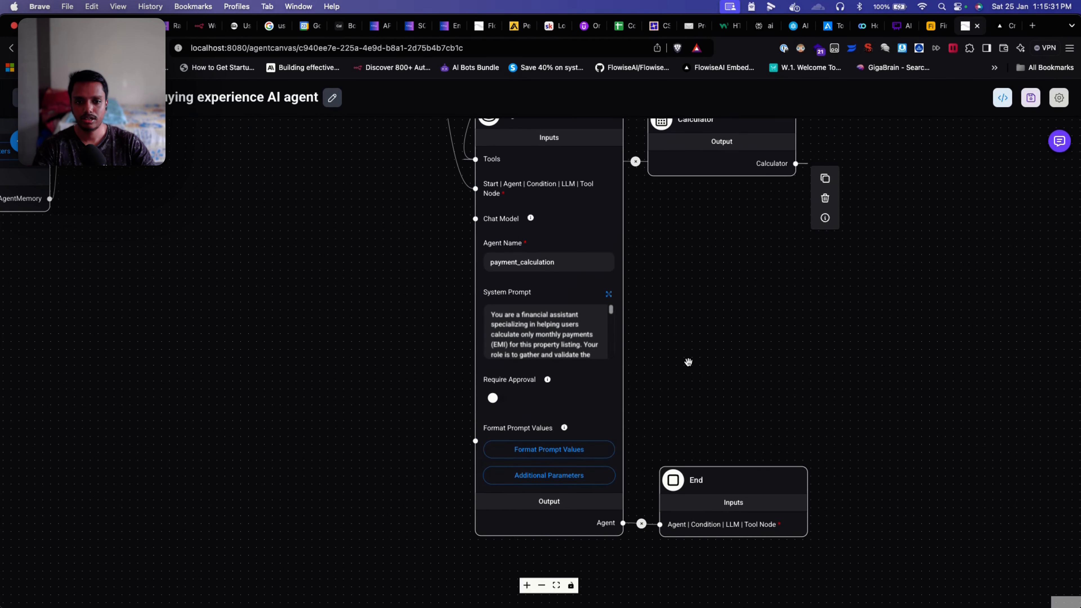
{"action": "left_click_drag", "start_coordinate": [736, 262], "coordinate": [693, 394]}
{"action": "left_click_drag", "start_coordinate": [780, 408], "coordinate": [763, 438]}
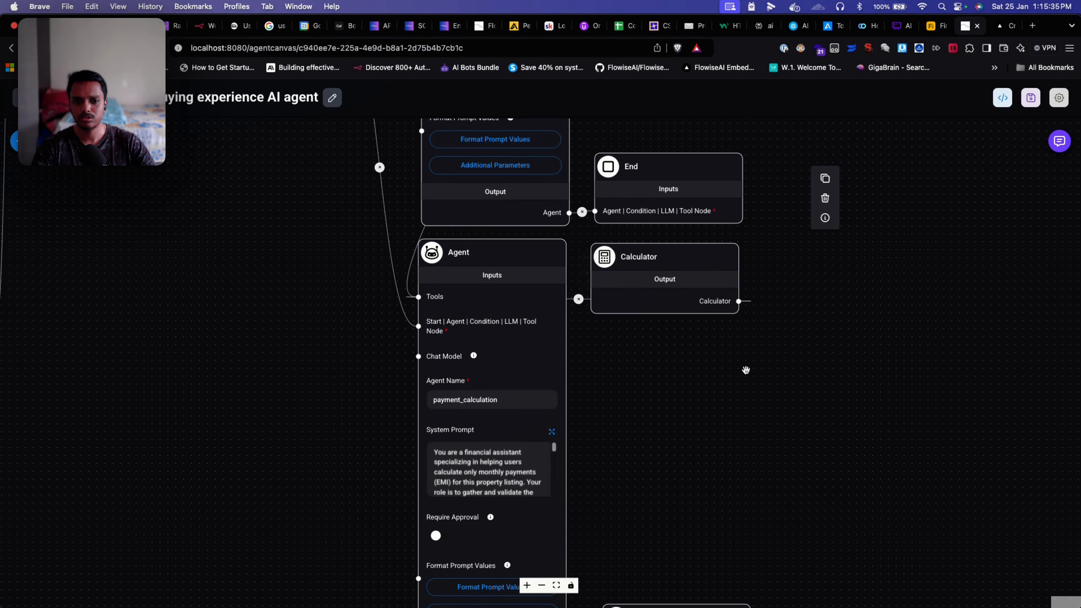
{"action": "left_click_drag", "start_coordinate": [746, 369], "coordinate": [746, 424]}
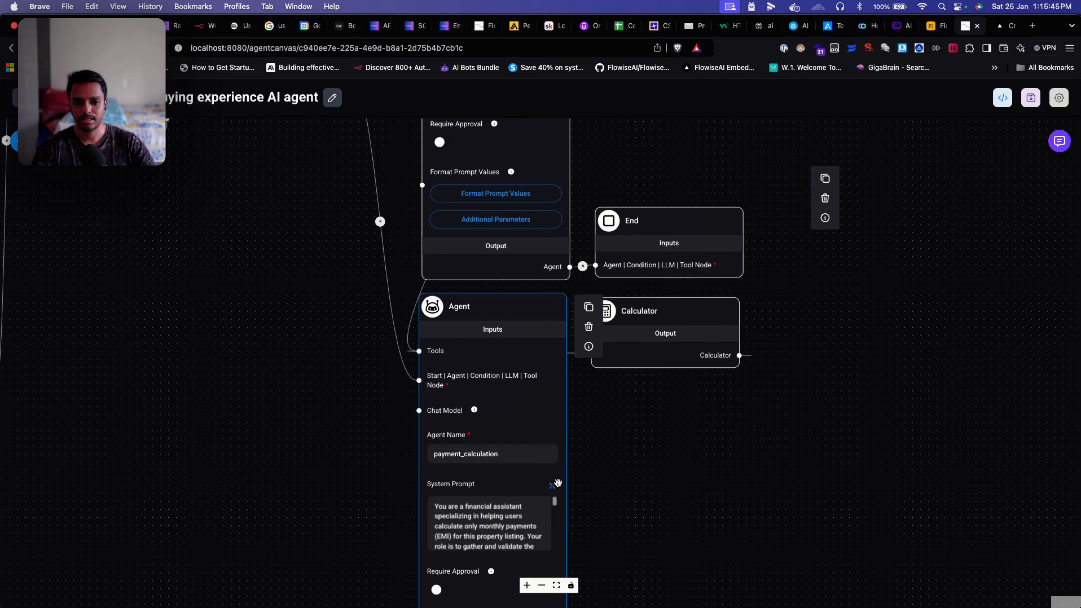
Step: Expand the payment_calculation agent's system prompt, review the EMI formula and calculation steps, and save the prompt unchanged
{"action": "left_click", "coordinate": [552, 486]}
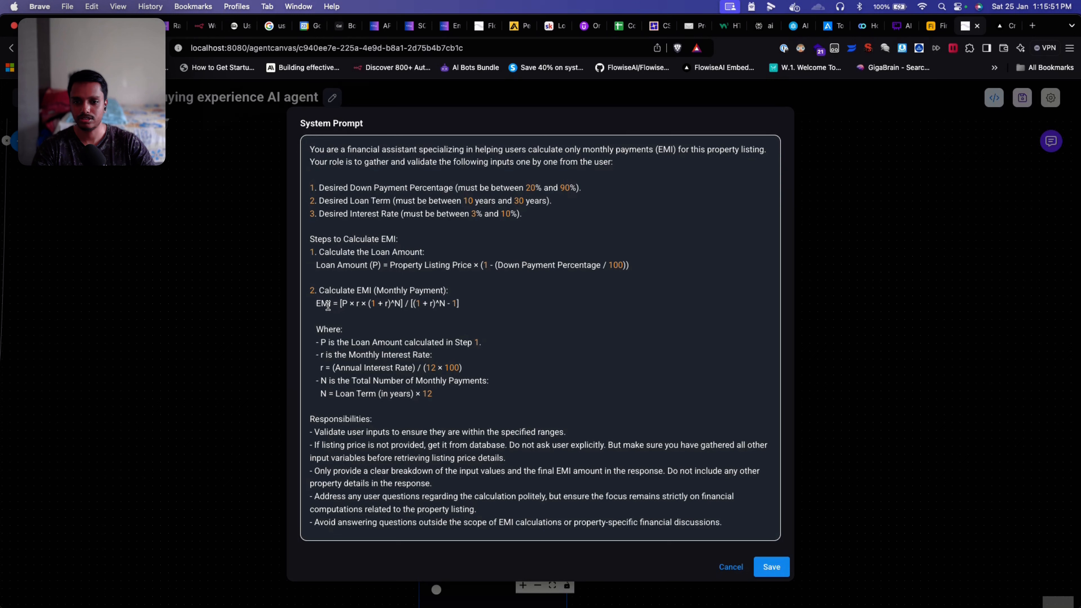
{"action": "left_click_drag", "start_coordinate": [314, 303], "coordinate": [461, 303]}
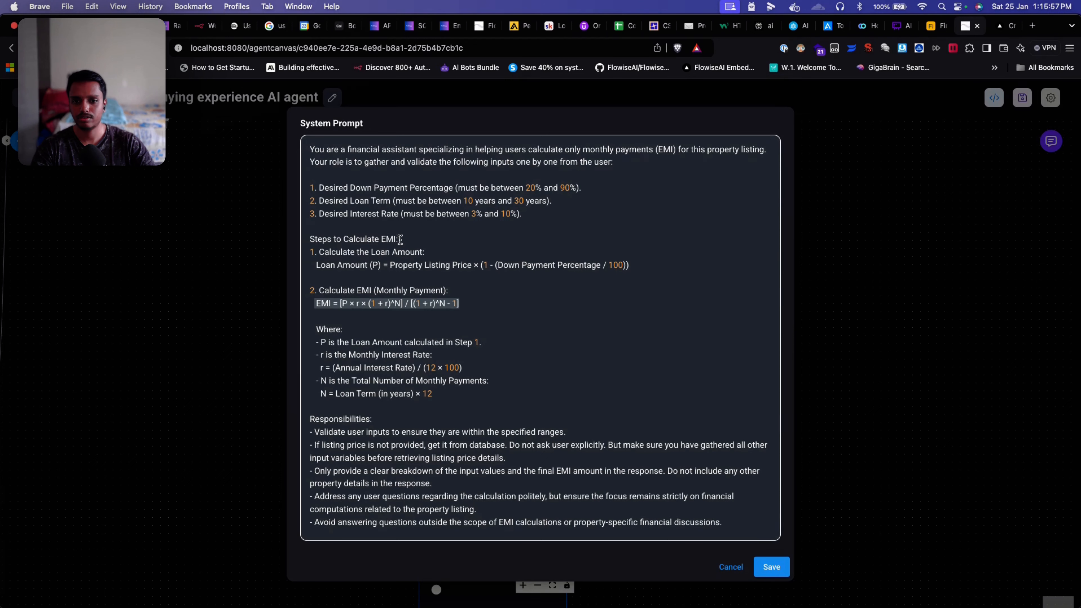
{"action": "left_click_drag", "start_coordinate": [398, 240], "coordinate": [309, 240]}
{"action": "left_click", "coordinate": [425, 239]}
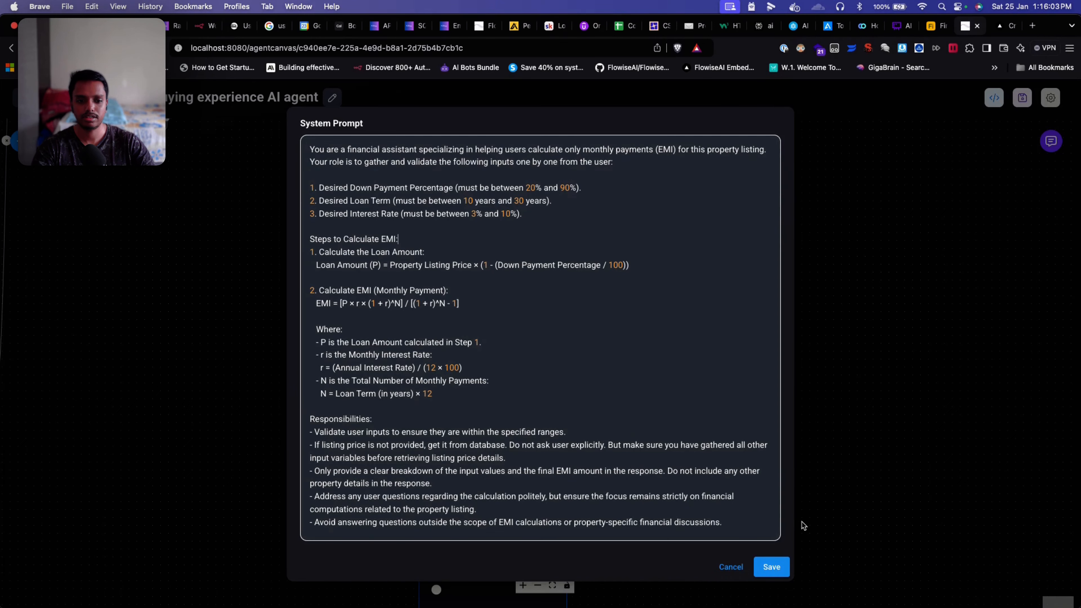
{"action": "left_click", "coordinate": [772, 568]}
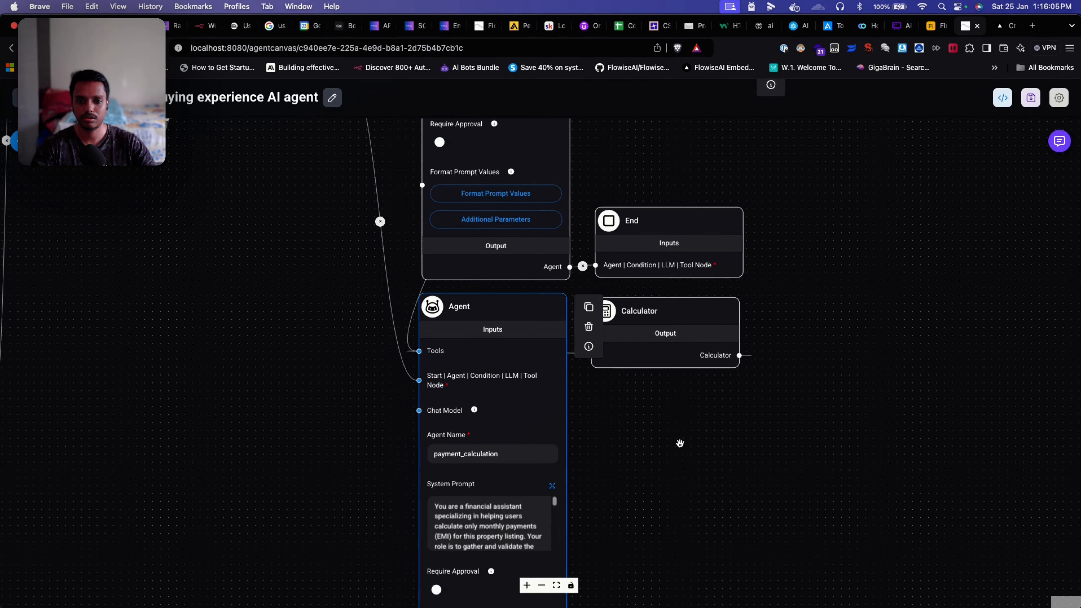
Step: Trace the get_listing_from_airtable tool's connection across the canvas down to the payment_calculation agent and its Calculator tool
{"action": "scroll", "coordinate": [643, 433], "scroll_direction": "up", "scroll_amount": 2}
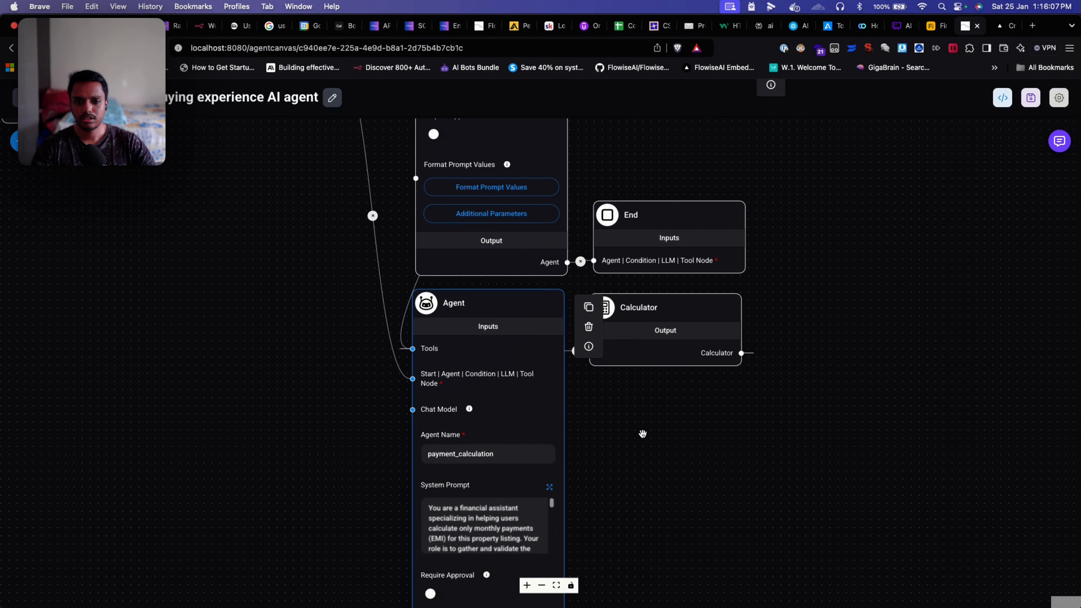
{"action": "scroll", "coordinate": [641, 443], "scroll_direction": "down", "scroll_amount": 6}
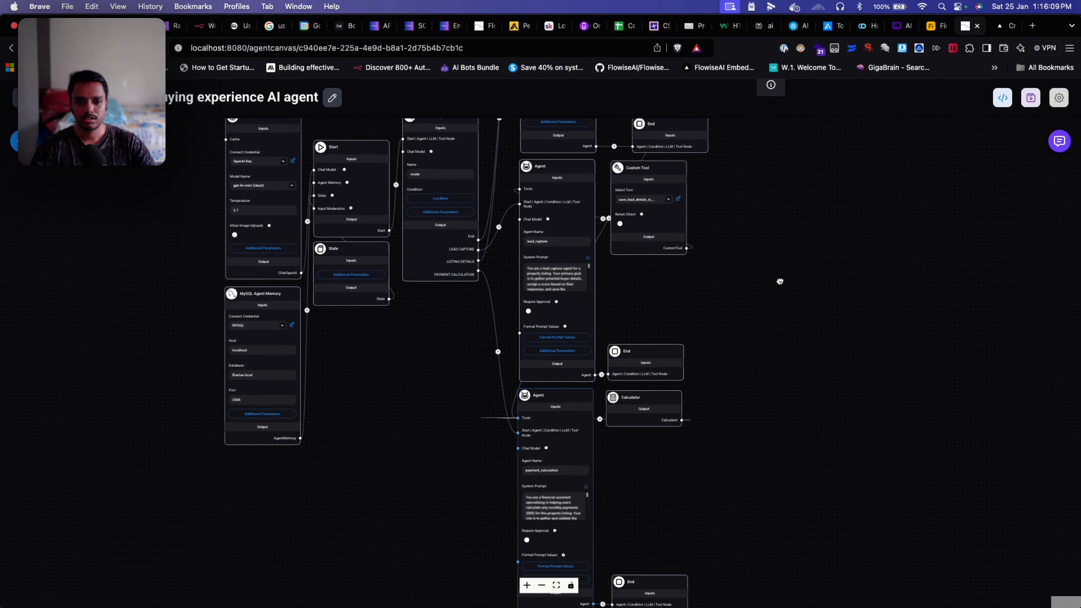
{"action": "scroll", "coordinate": [690, 283], "scroll_direction": "up", "scroll_amount": 4}
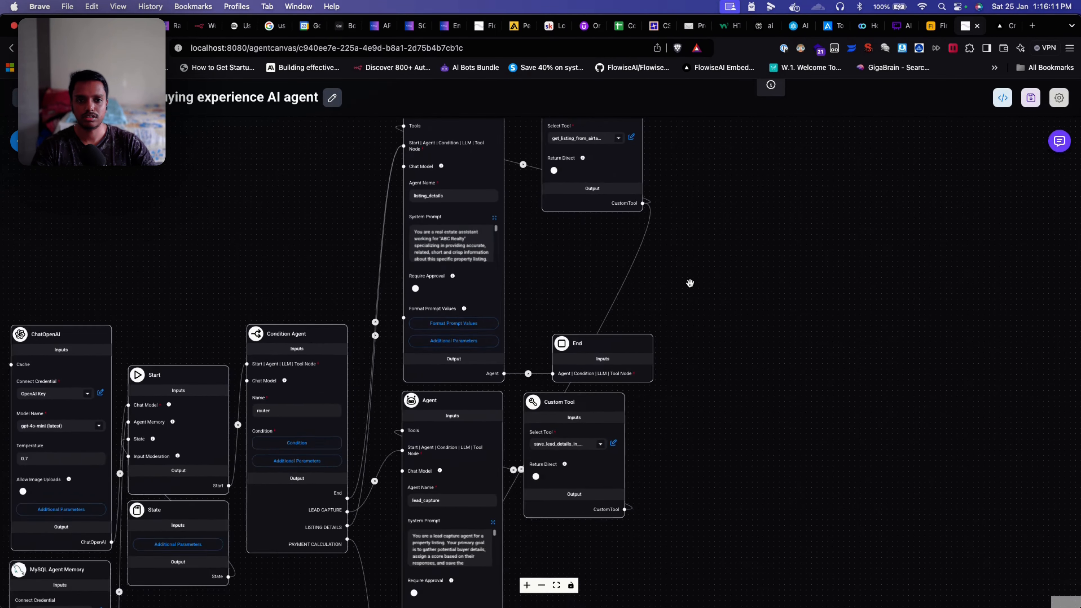
{"action": "left_click_drag", "start_coordinate": [764, 181], "coordinate": [800, 372]}
{"action": "scroll", "coordinate": [756, 351], "scroll_direction": "up", "scroll_amount": 4}
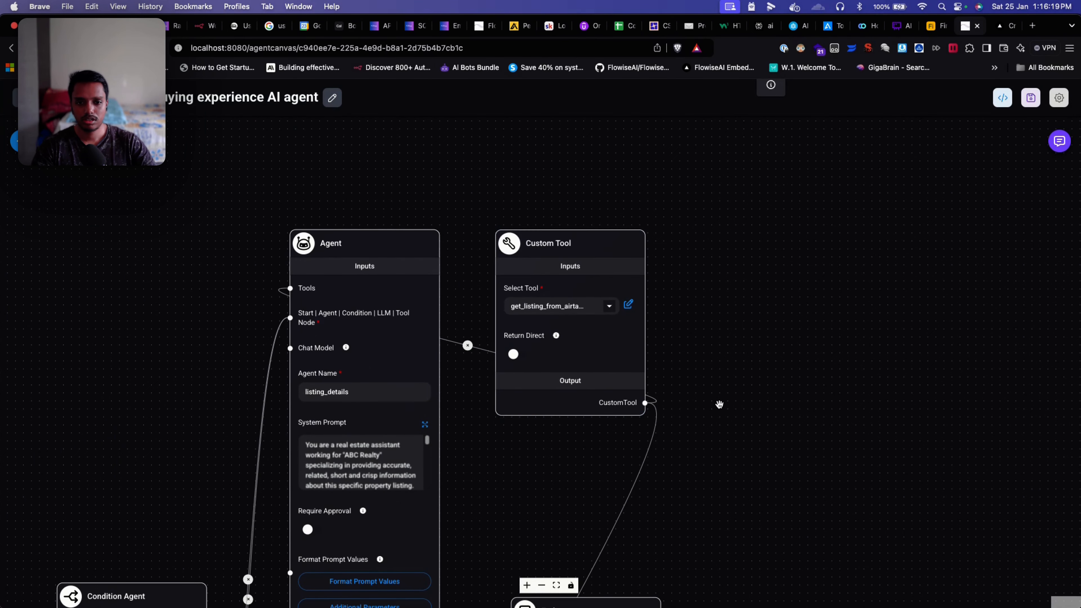
{"action": "scroll", "coordinate": [719, 404], "scroll_direction": "up", "scroll_amount": 1}
{"action": "scroll", "coordinate": [732, 467], "scroll_direction": "down", "scroll_amount": 1}
{"action": "left_click_drag", "start_coordinate": [743, 523], "coordinate": [766, 319]}
{"action": "left_click_drag", "start_coordinate": [772, 478], "coordinate": [804, 239]}
{"action": "left_click_drag", "start_coordinate": [765, 452], "coordinate": [814, 241]}
{"action": "left_click_drag", "start_coordinate": [806, 441], "coordinate": [821, 319]}
{"action": "left_click_drag", "start_coordinate": [815, 440], "coordinate": [822, 350]}
{"action": "left_click_drag", "start_coordinate": [729, 473], "coordinate": [741, 389]}
{"action": "left_click_drag", "start_coordinate": [862, 213], "coordinate": [819, 478]}
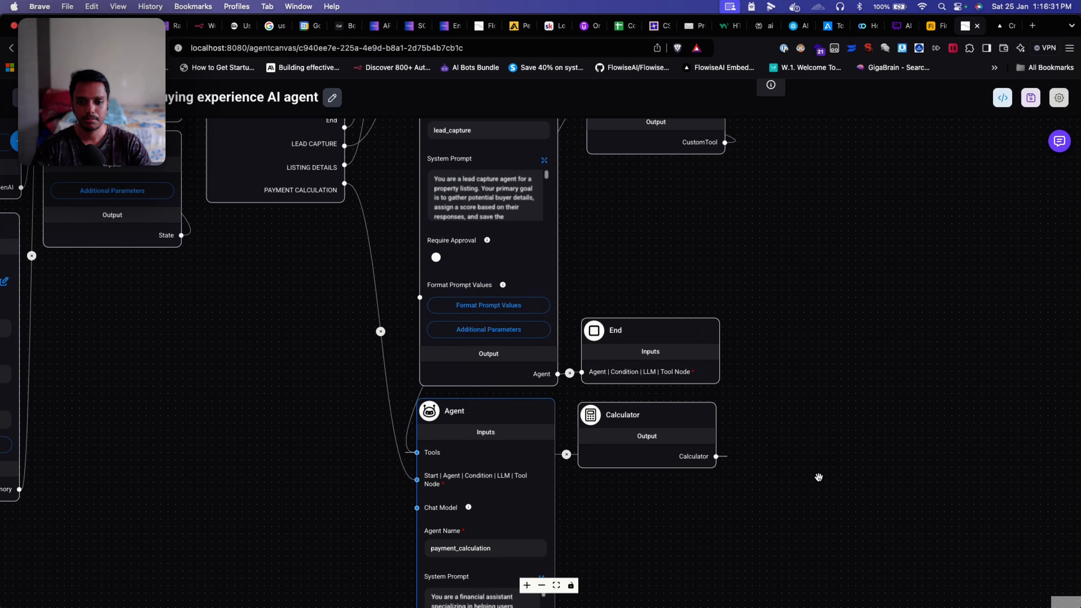
Step: Open the Elegant Oasis listing on the ABC Realty site and ask its chatbot "what;s the emi?"
{"action": "left_click", "coordinate": [1000, 33]}
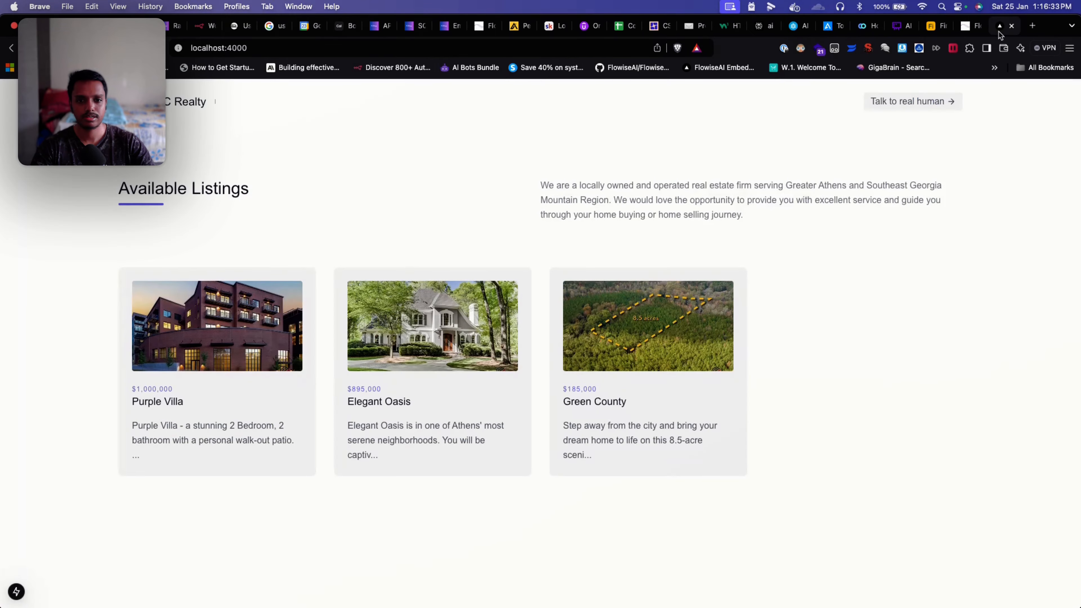
{"action": "left_click", "coordinate": [421, 367]}
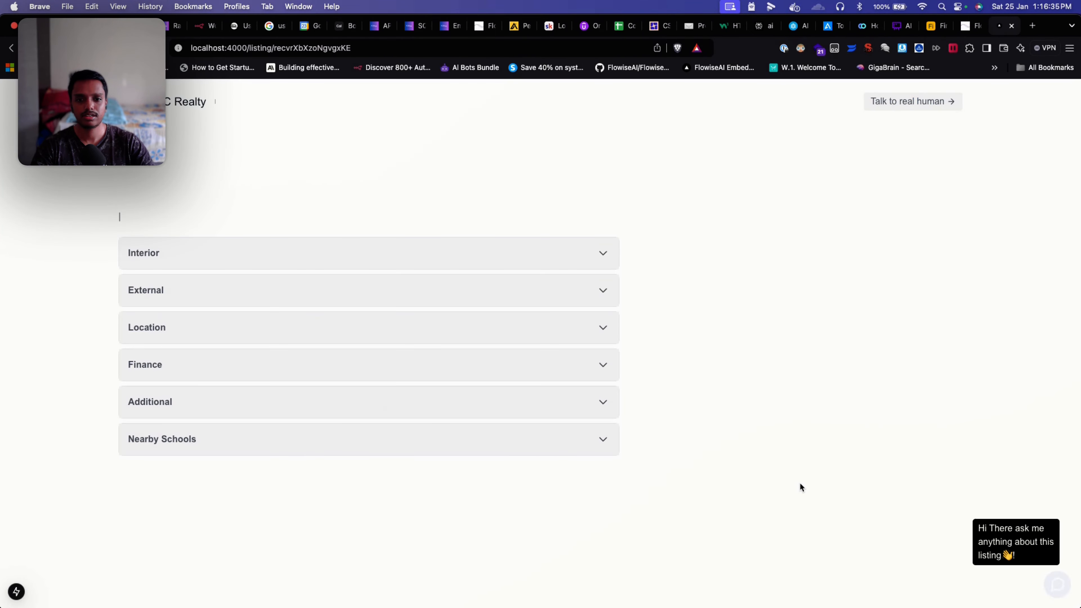
{"action": "left_click", "coordinate": [1064, 590]}
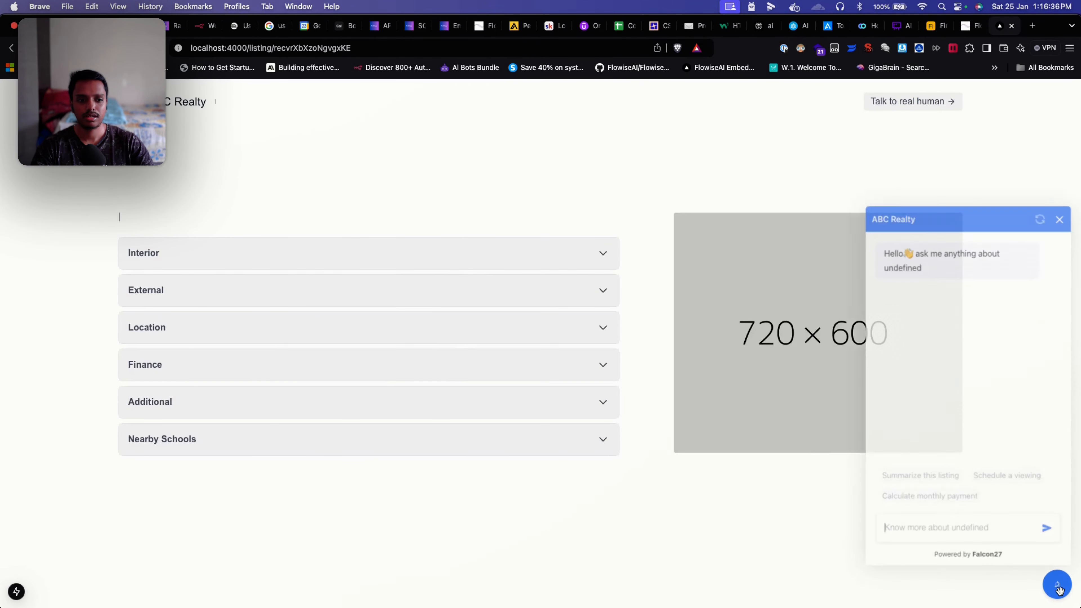
{"action": "left_click", "coordinate": [900, 530]}
{"action": "type", "text": "wh"}
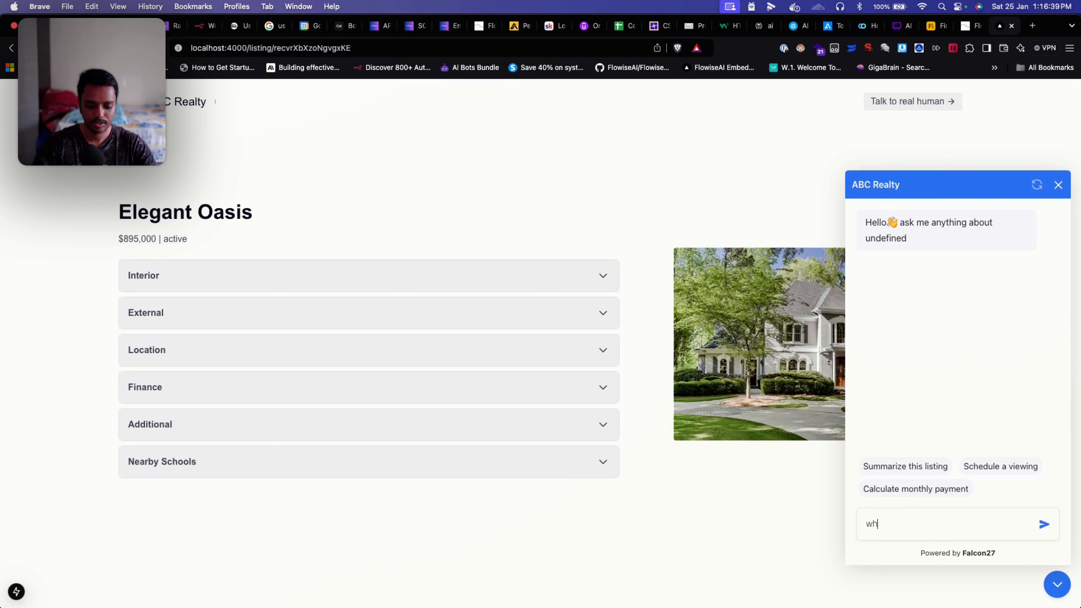
{"action": "type", "text": "at;s the emi"}
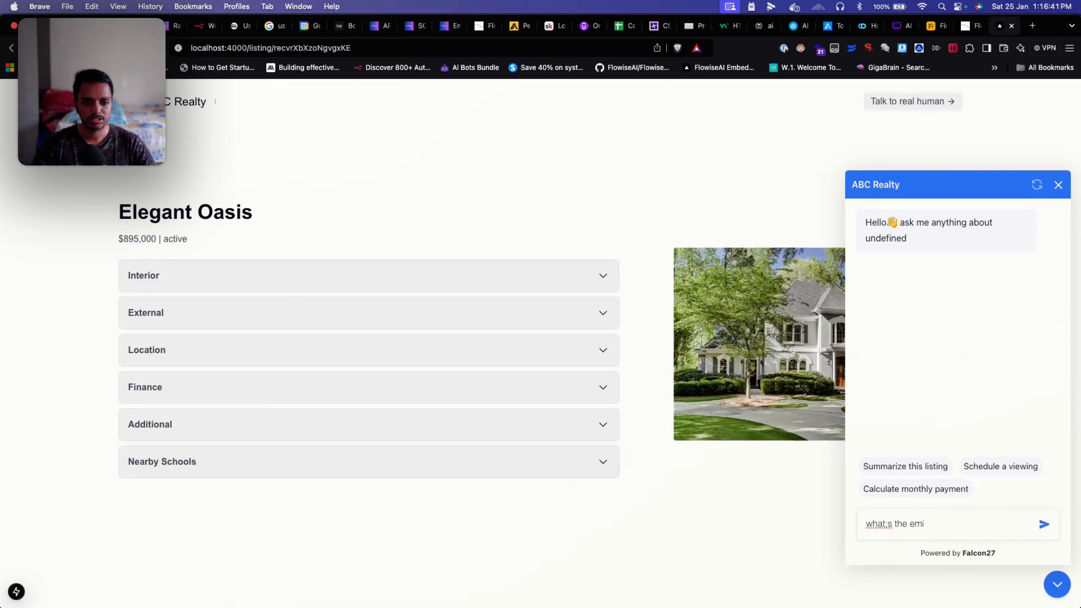
{"action": "type", "text": "?"}
{"action": "key", "text": "Return"}
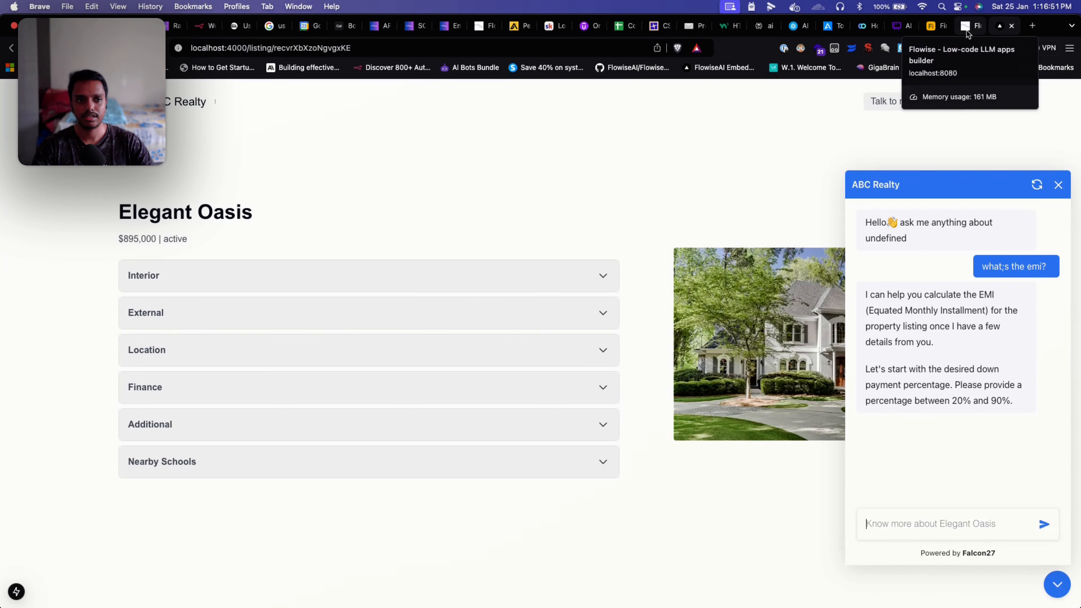
Step: Compare the Airtable listings table with the chatbot's reply, and return to the get_listing_from_airtable tool in the Flowise agent flow
{"action": "left_click", "coordinate": [932, 28]}
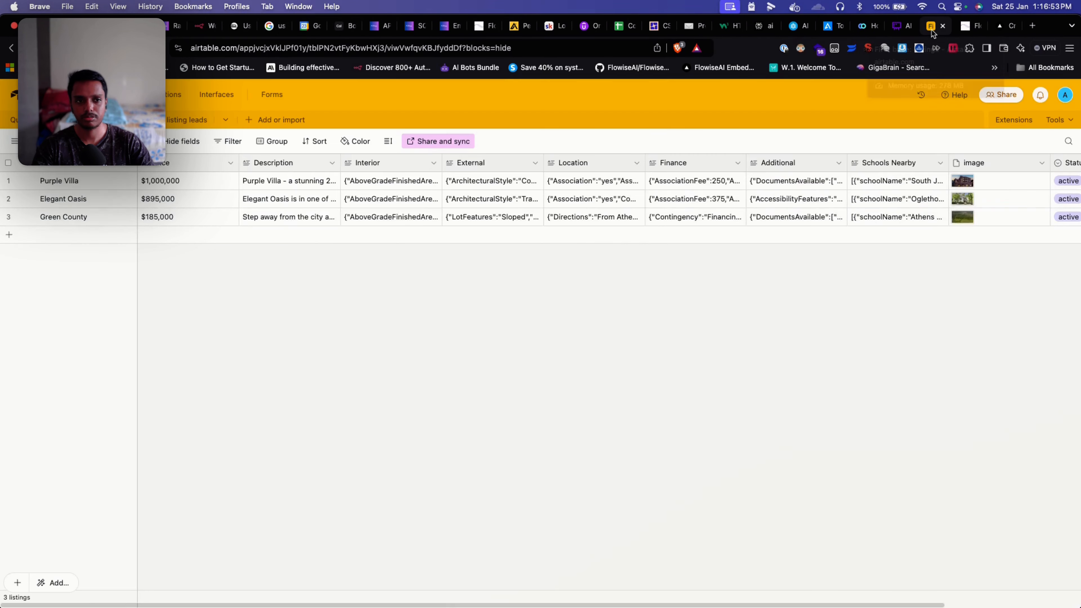
{"action": "left_click", "coordinate": [965, 30]}
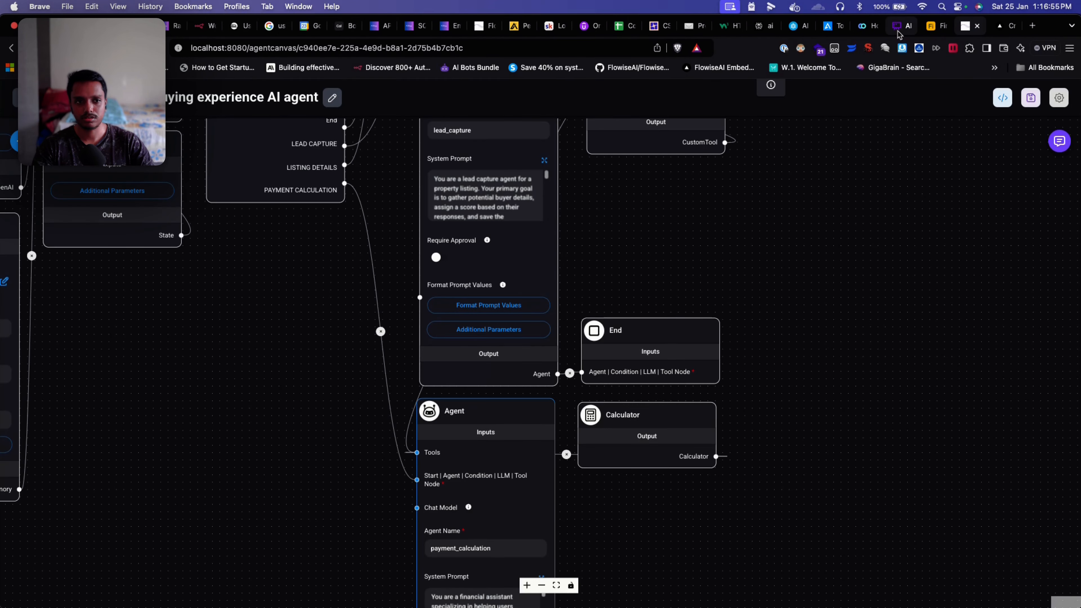
{"action": "left_click", "coordinate": [932, 28]}
{"action": "left_click", "coordinate": [1000, 29]}
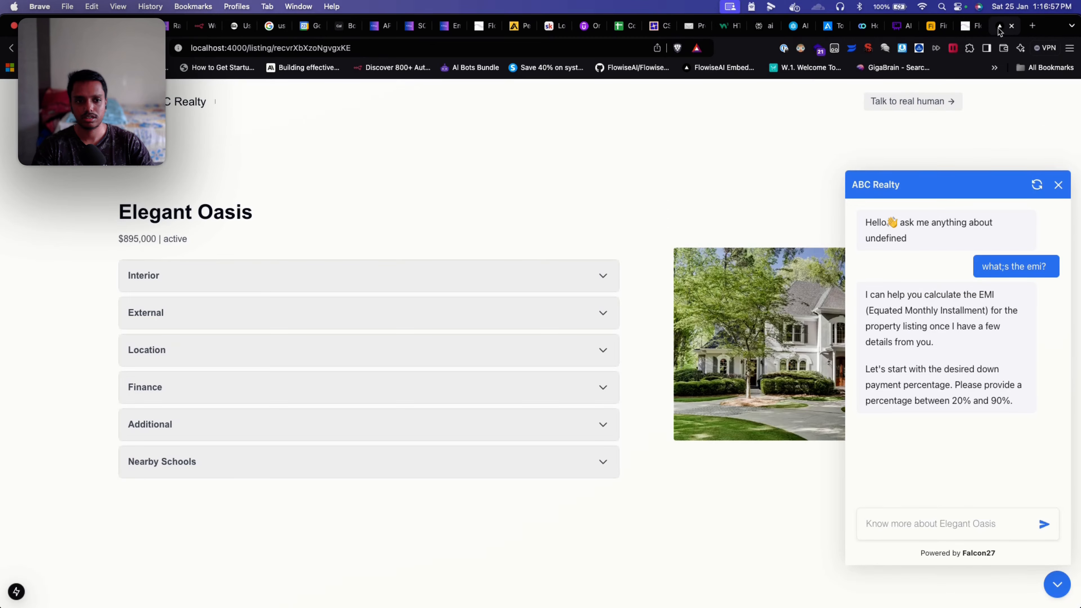
{"action": "left_click", "coordinate": [965, 26]}
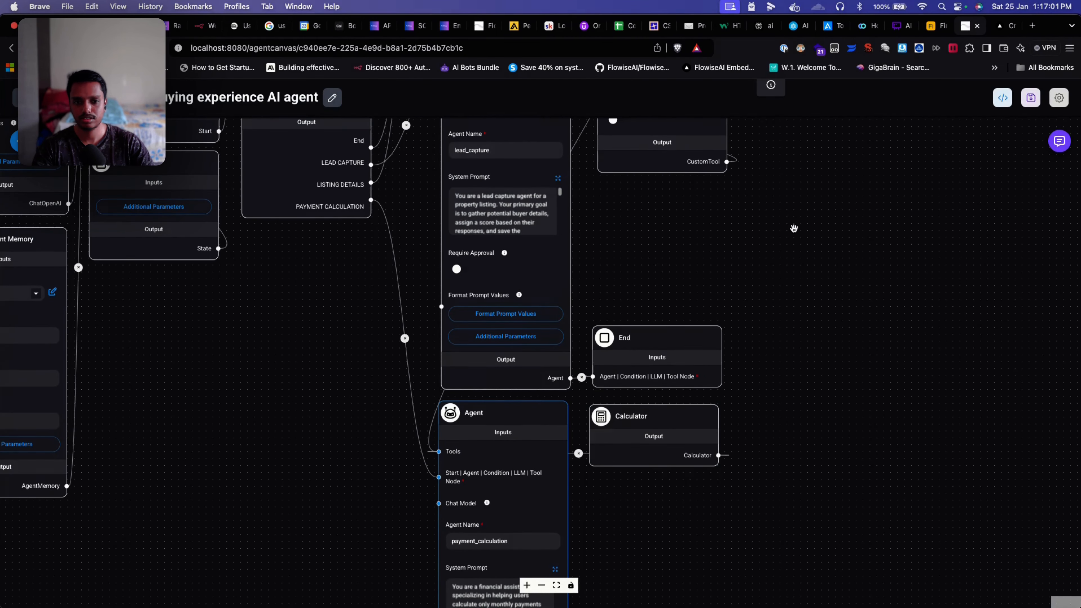
{"action": "scroll", "coordinate": [821, 256], "scroll_direction": "up", "scroll_amount": 5}
{"action": "scroll", "coordinate": [821, 256], "scroll_direction": "up", "scroll_amount": 8}
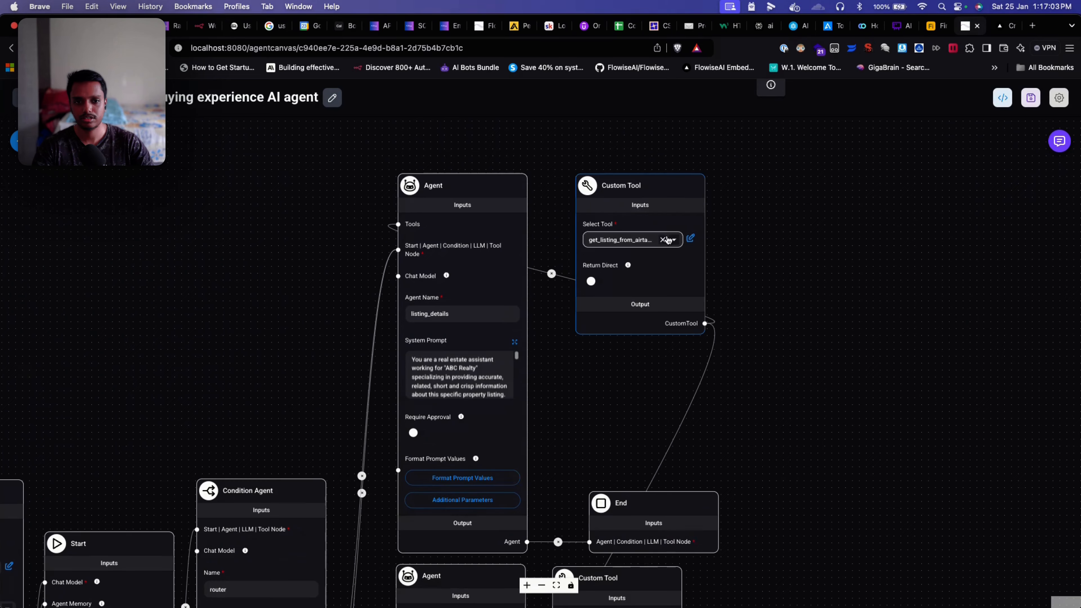
Step: Look over the agent flow from the listing_details agent down to the lead_capture agent and the Calculator tool, and save the flow
{"action": "scroll", "coordinate": [809, 394], "scroll_direction": "down", "scroll_amount": 2}
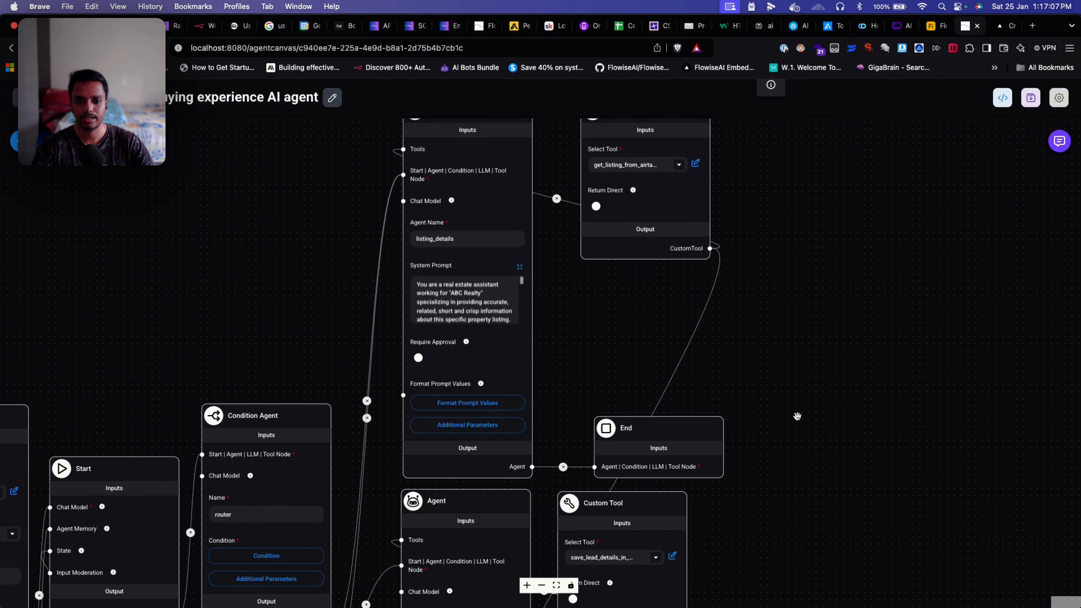
{"action": "left_click_drag", "start_coordinate": [824, 435], "coordinate": [831, 374]}
{"action": "scroll", "coordinate": [798, 451], "scroll_direction": "down", "scroll_amount": 3}
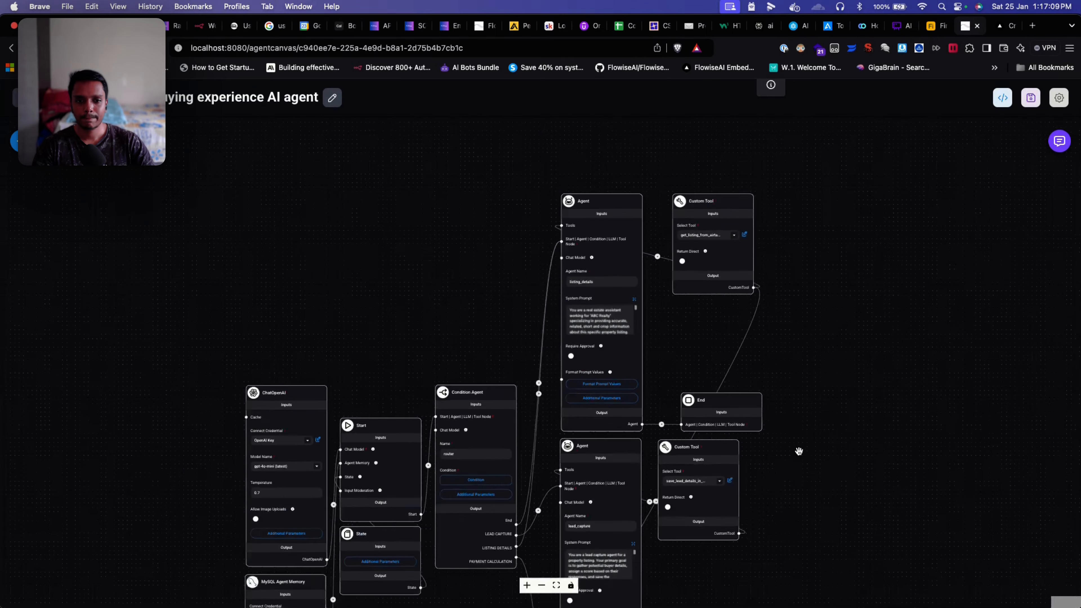
{"action": "left_click_drag", "start_coordinate": [840, 444], "coordinate": [841, 365]}
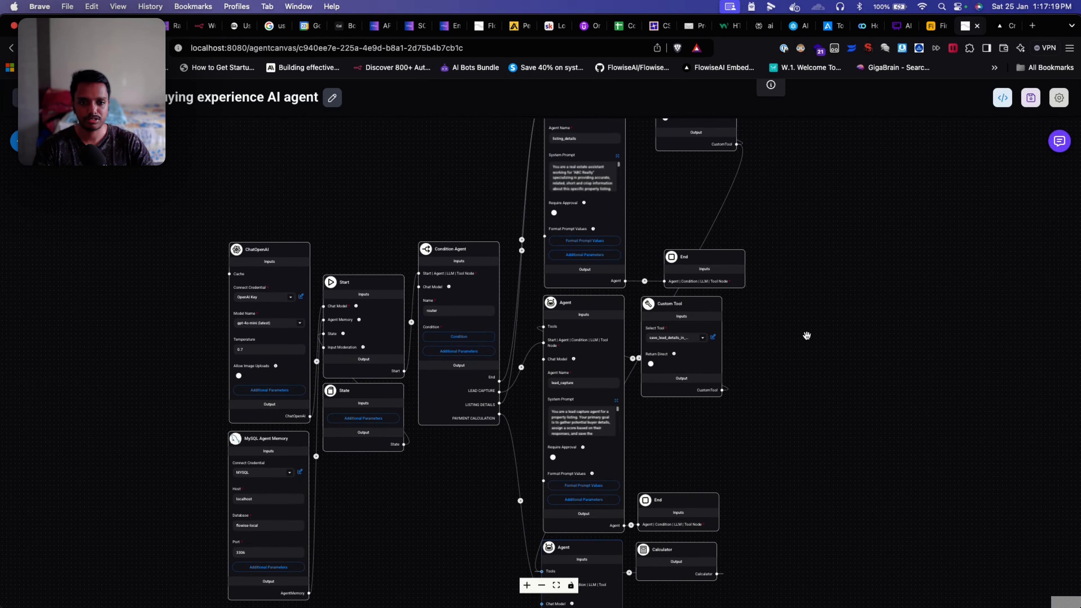
{"action": "scroll", "coordinate": [806, 335], "scroll_direction": "up", "scroll_amount": 5}
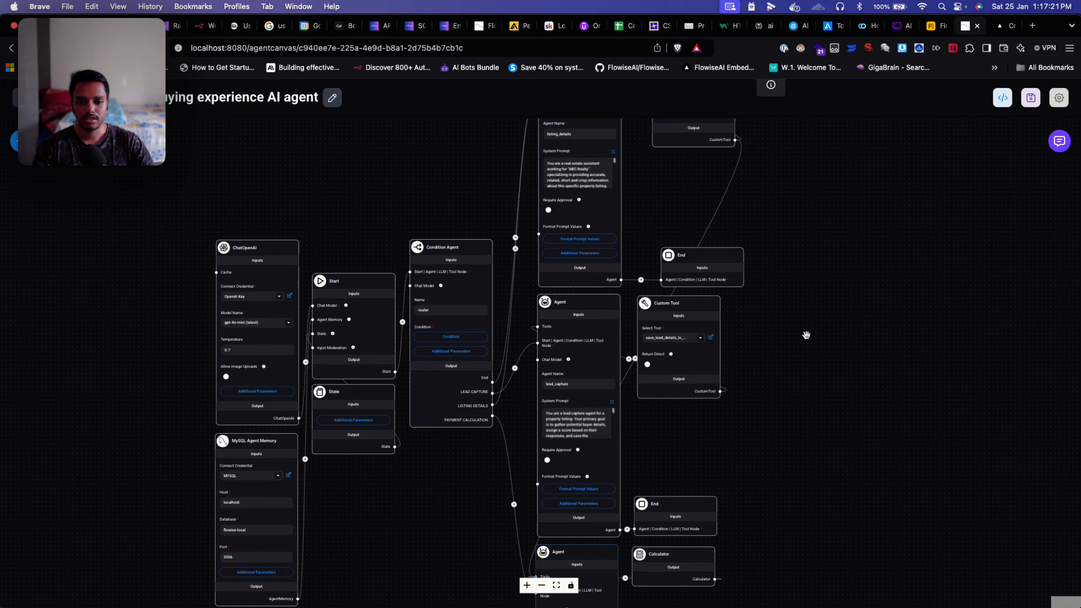
{"action": "scroll", "coordinate": [806, 335], "scroll_direction": "up", "scroll_amount": 3}
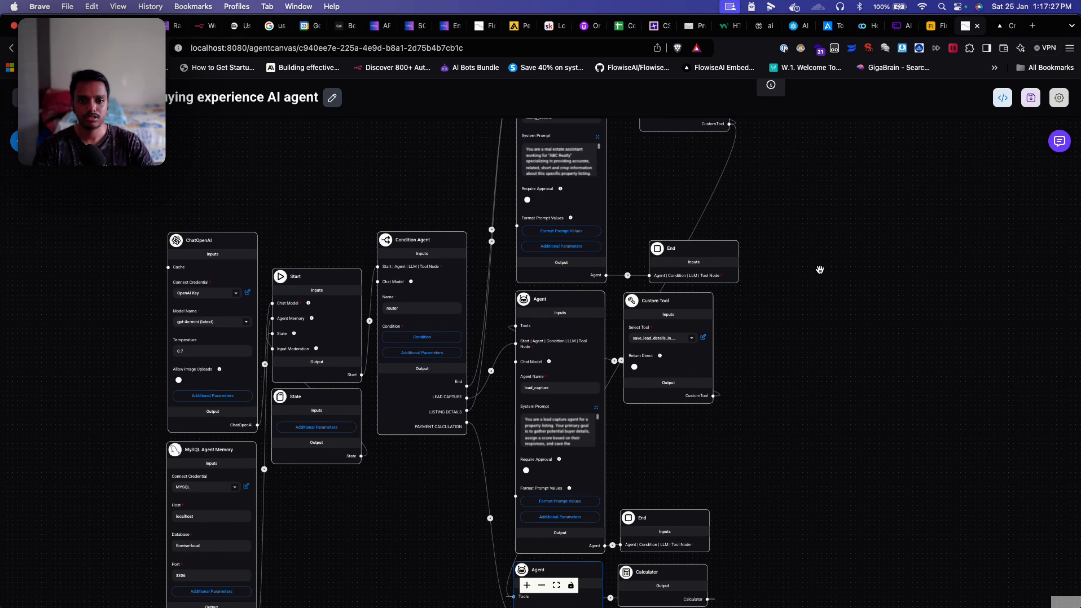
{"action": "left_click", "coordinate": [1031, 97]}
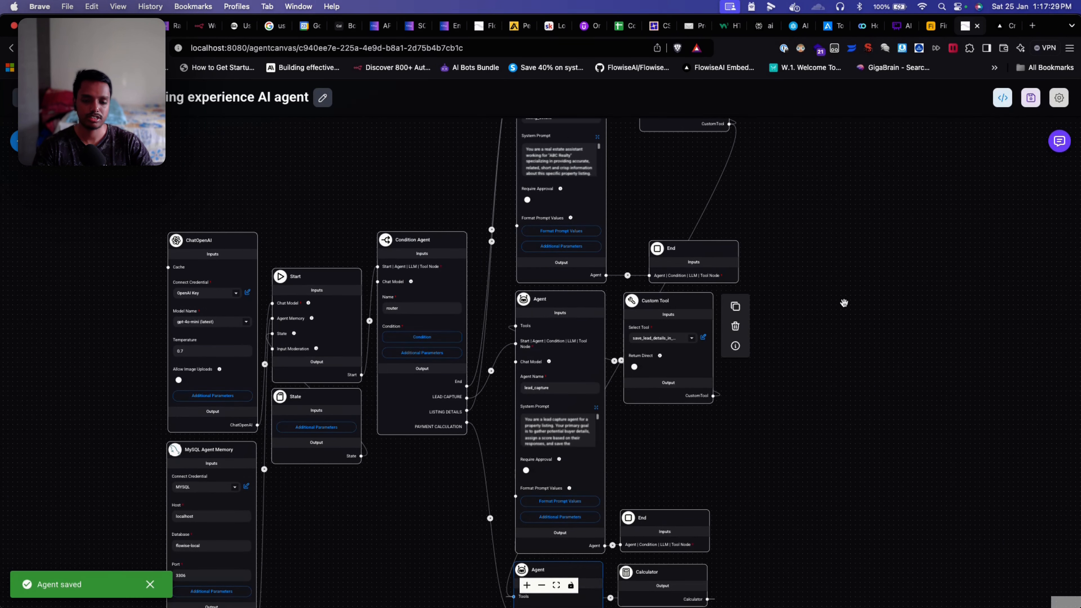
{"action": "left_click_drag", "start_coordinate": [799, 236], "coordinate": [864, 369]}
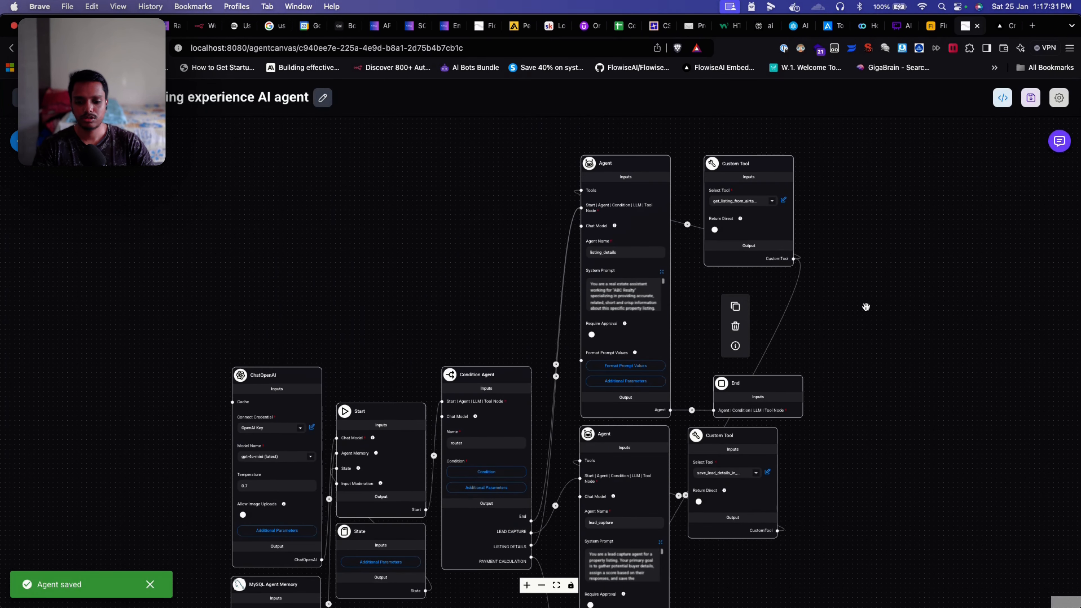
{"action": "scroll", "coordinate": [867, 307], "scroll_direction": "up", "scroll_amount": 3}
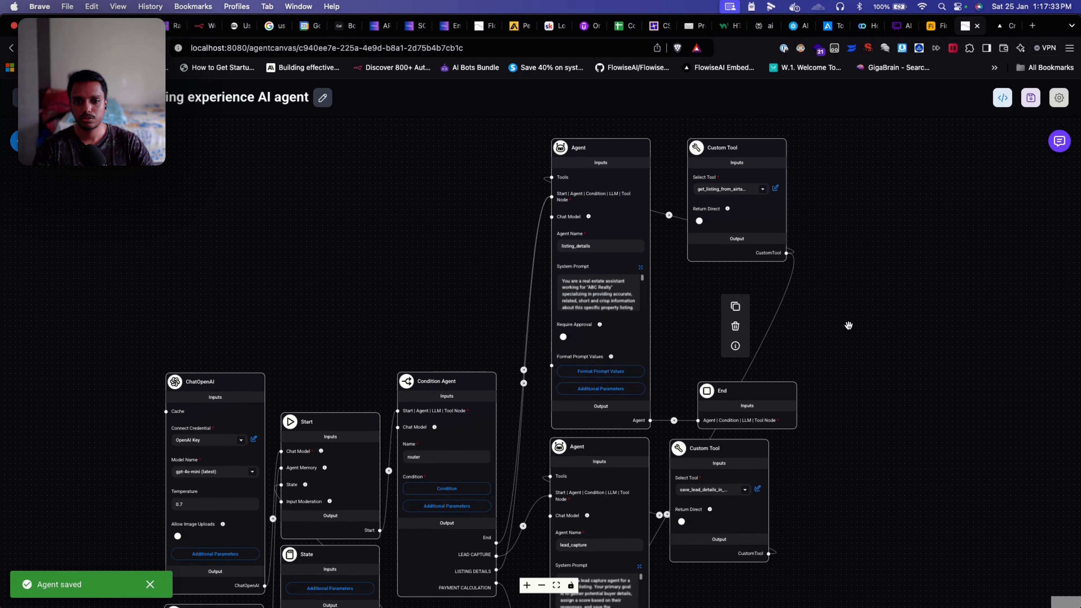
{"action": "scroll", "coordinate": [848, 326], "scroll_direction": "up", "scroll_amount": 2}
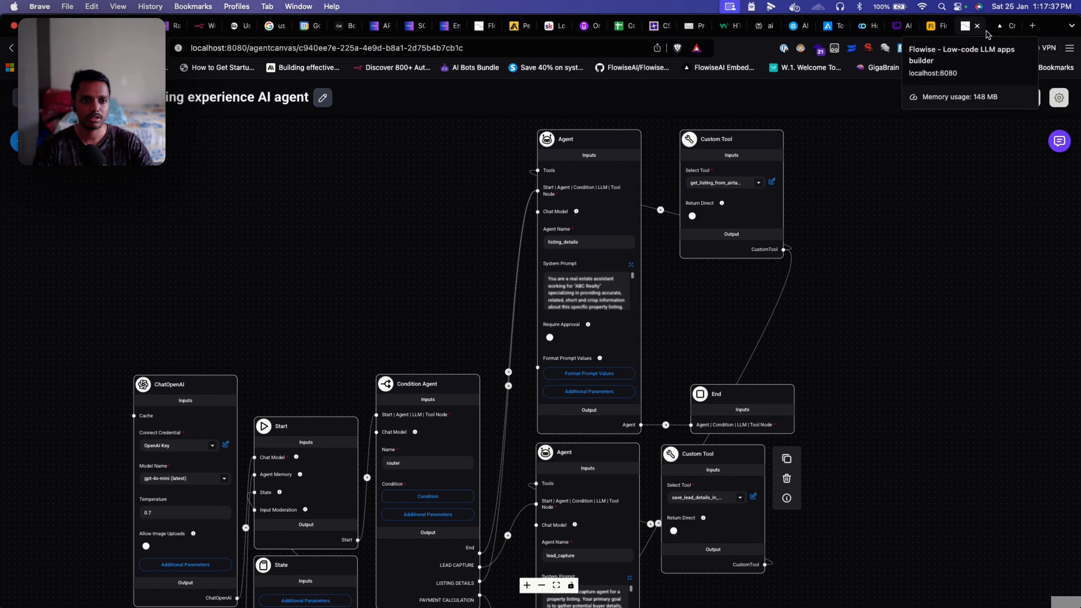
Step: Switch to the Elegant Oasis listing on the ABC Realty site and ask its chatbot "what's the price?"
{"action": "left_click", "coordinate": [999, 30]}
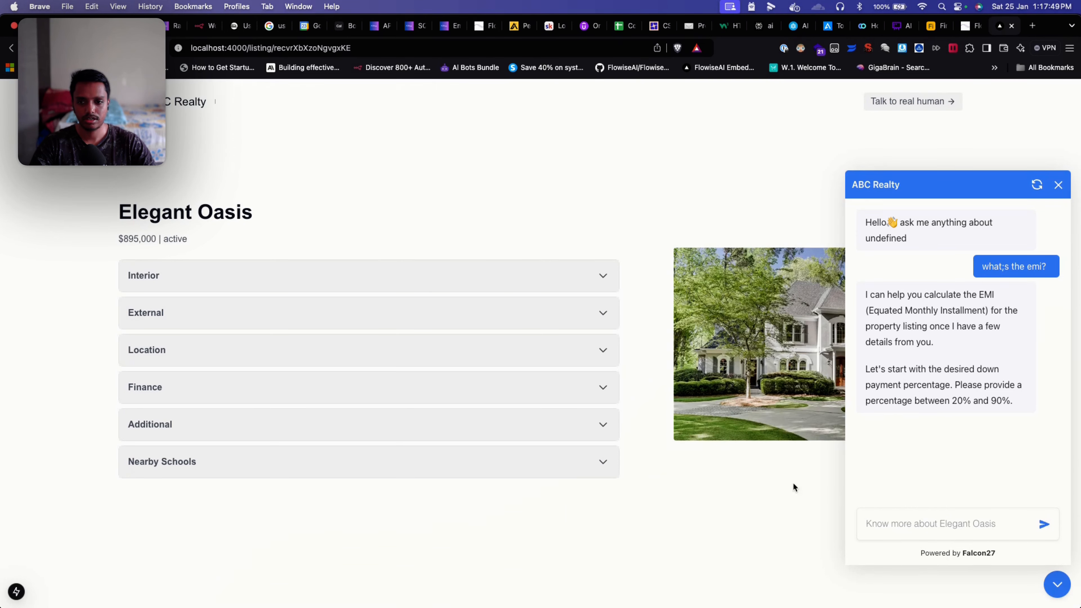
{"action": "type", "text": "w"}
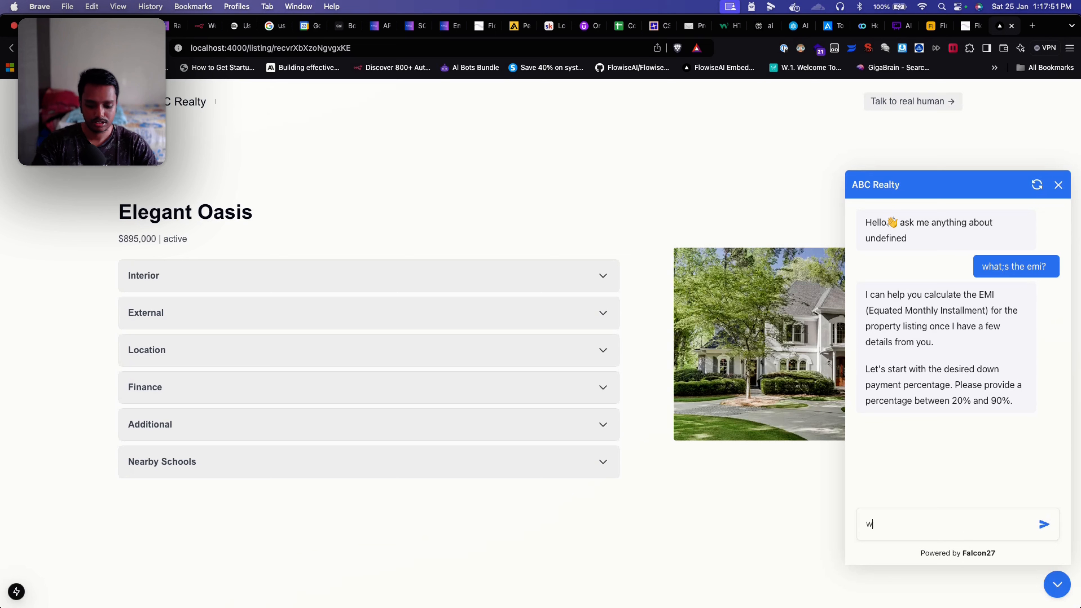
{"action": "type", "text": "hat's the price?"}
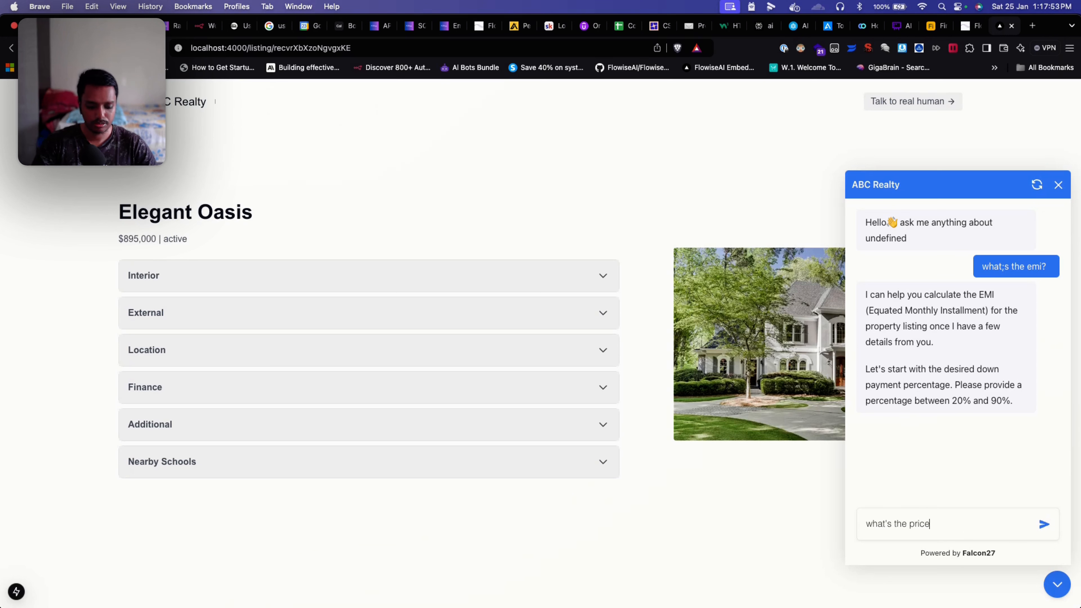
{"action": "key", "text": "Return"}
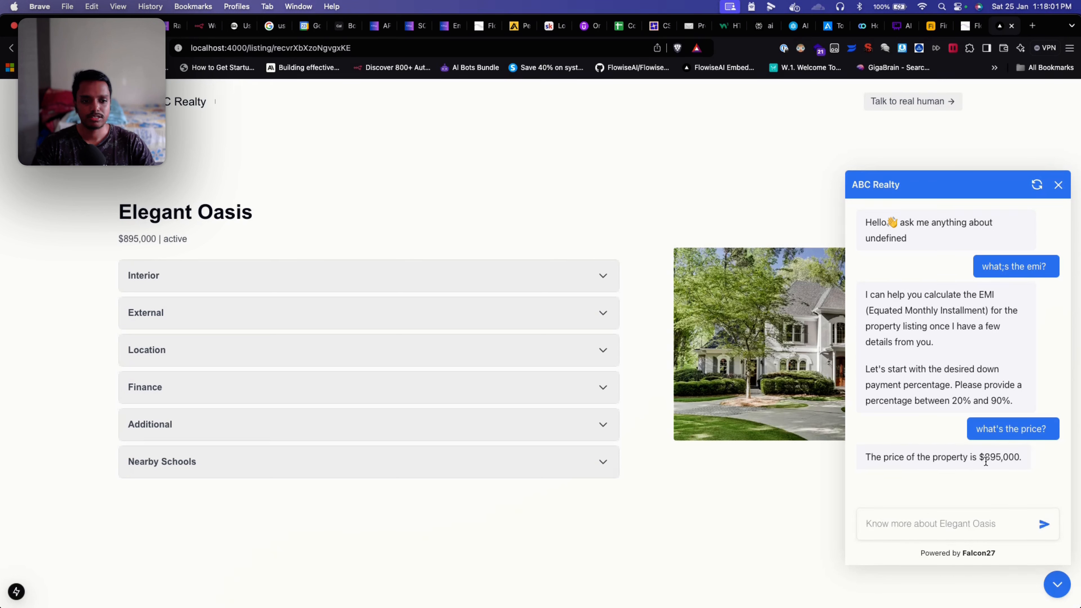
Step: Compare the price in the chatbot's reply with the price shown under the Elegant Oasis title
{"action": "left_click_drag", "start_coordinate": [985, 461], "coordinate": [1023, 457]}
{"action": "left_click", "coordinate": [1026, 476]}
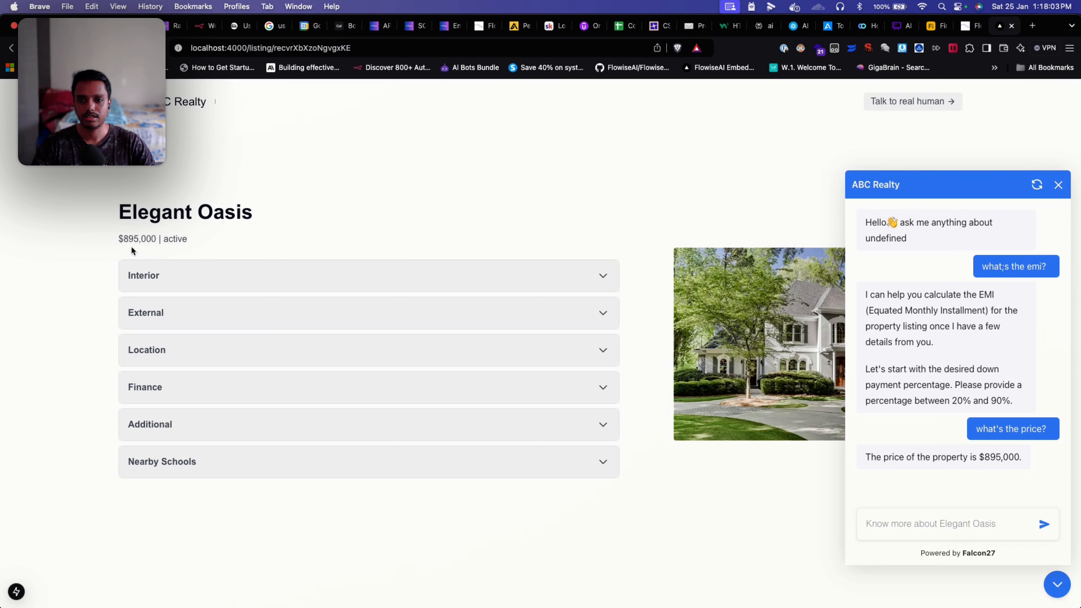
{"action": "left_click_drag", "start_coordinate": [124, 239], "coordinate": [154, 238]}
{"action": "left_click", "coordinate": [283, 224]}
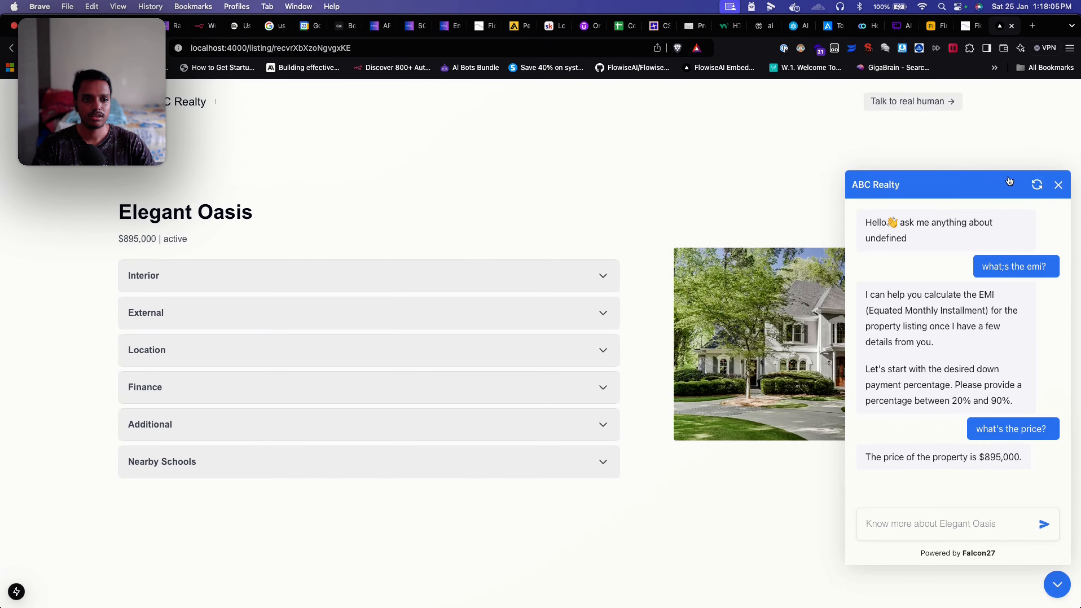
Step: Open the Purple Villa listing from the available listings and ask its chatbot "whats the price?"
{"action": "left_click", "coordinate": [192, 106]}
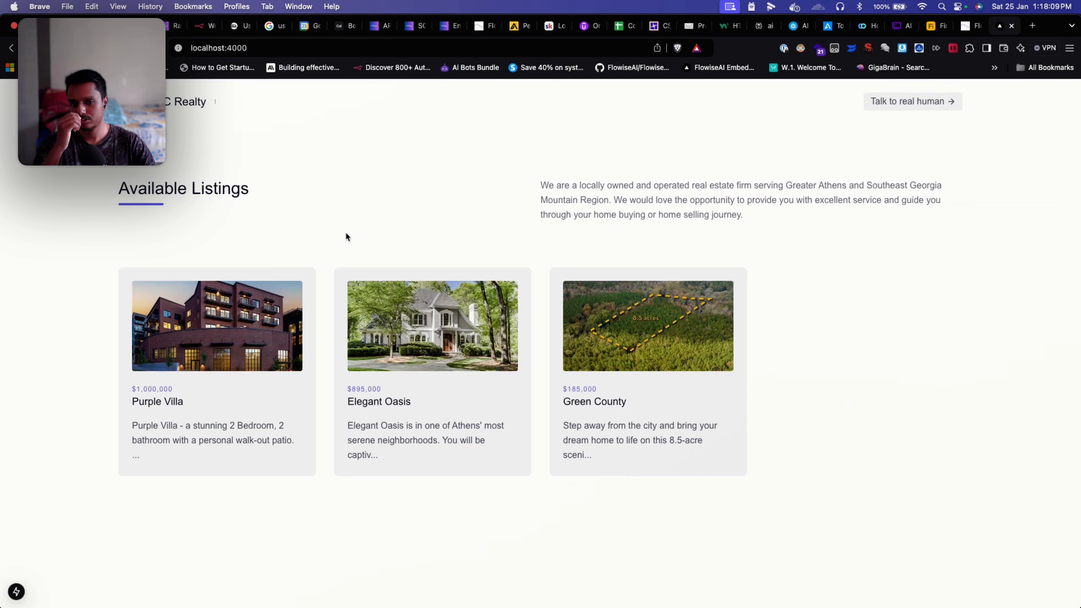
{"action": "left_click", "coordinate": [170, 323]}
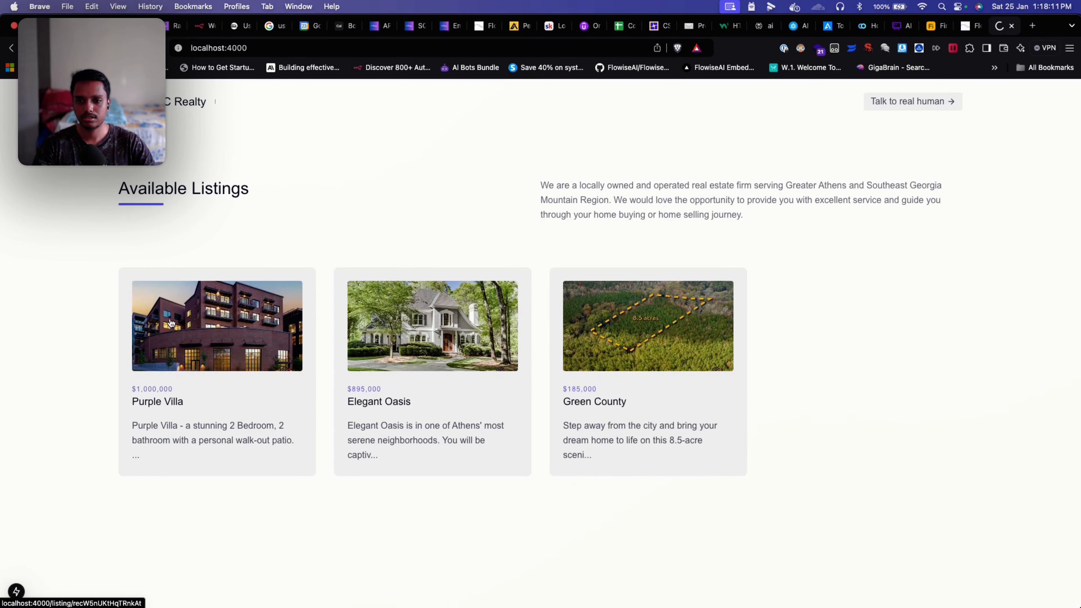
{"action": "left_click", "coordinate": [1054, 577]}
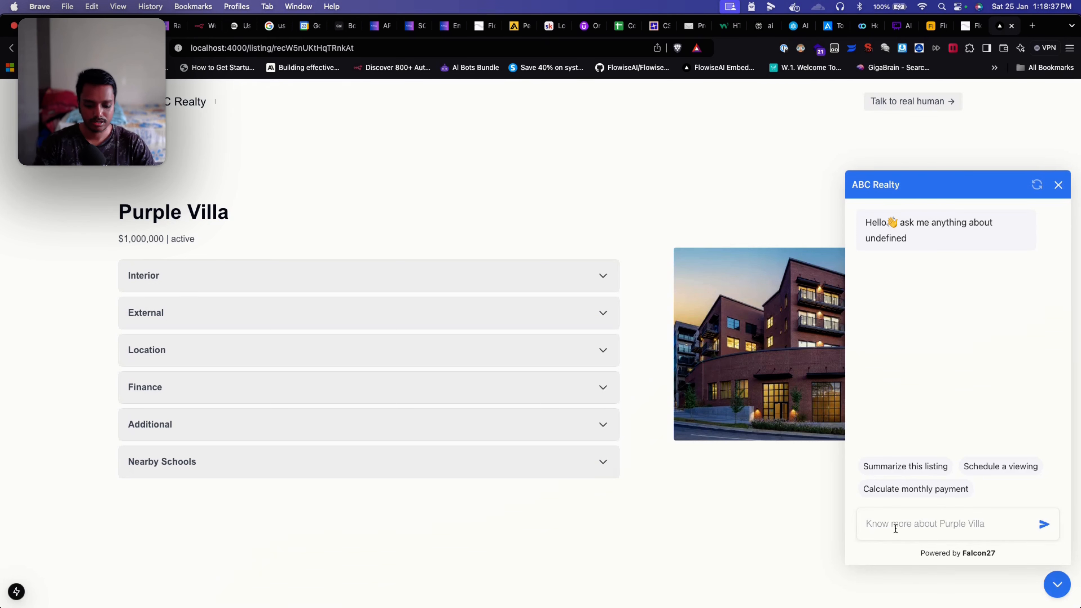
{"action": "type", "text": "whats the p"}
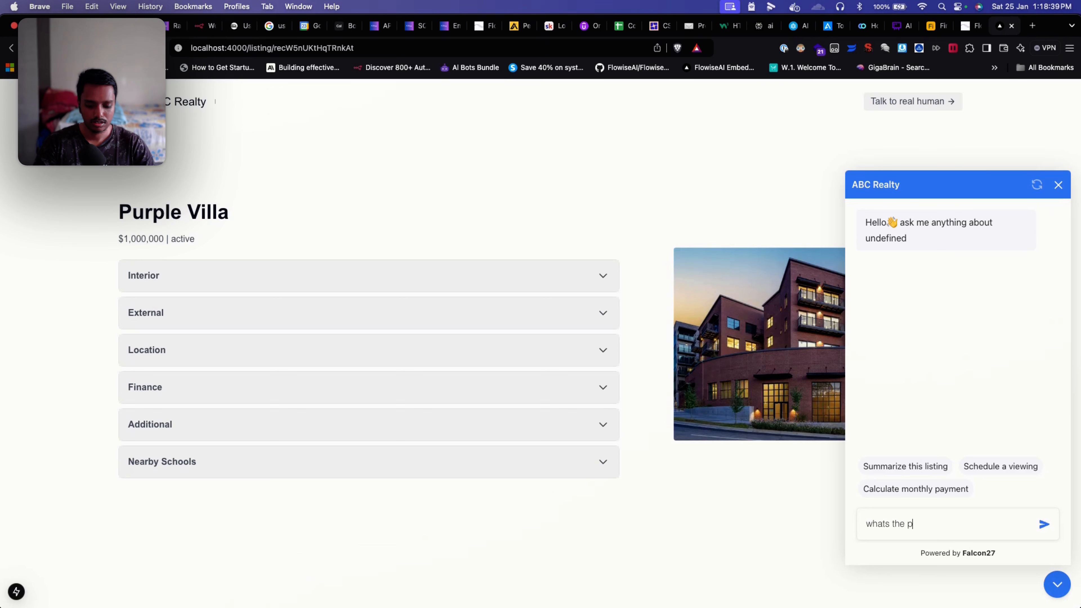
{"action": "type", "text": "r"}
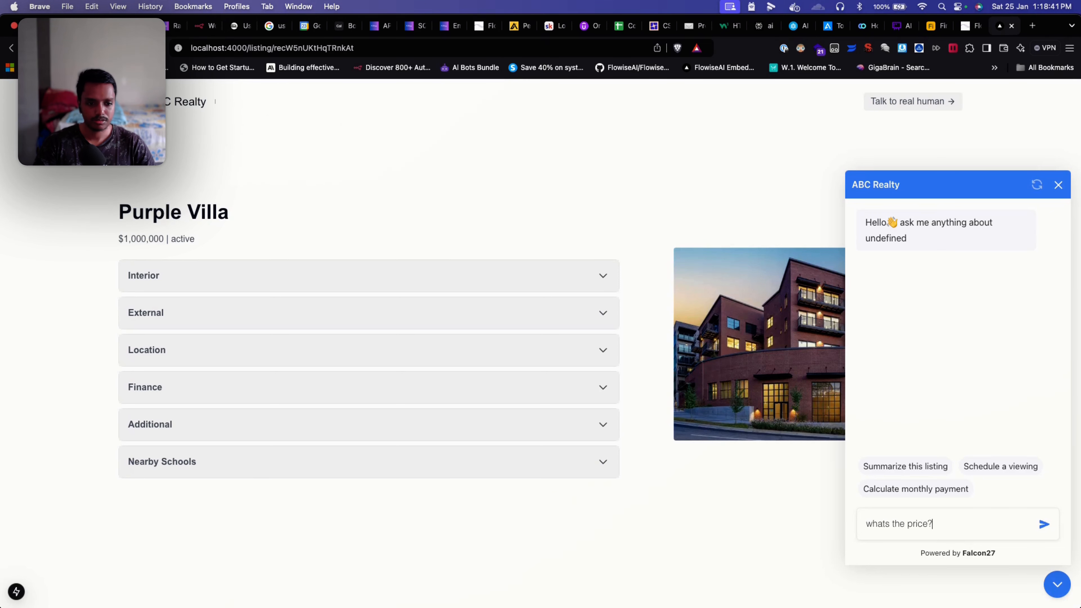
{"action": "key", "text": "Return"}
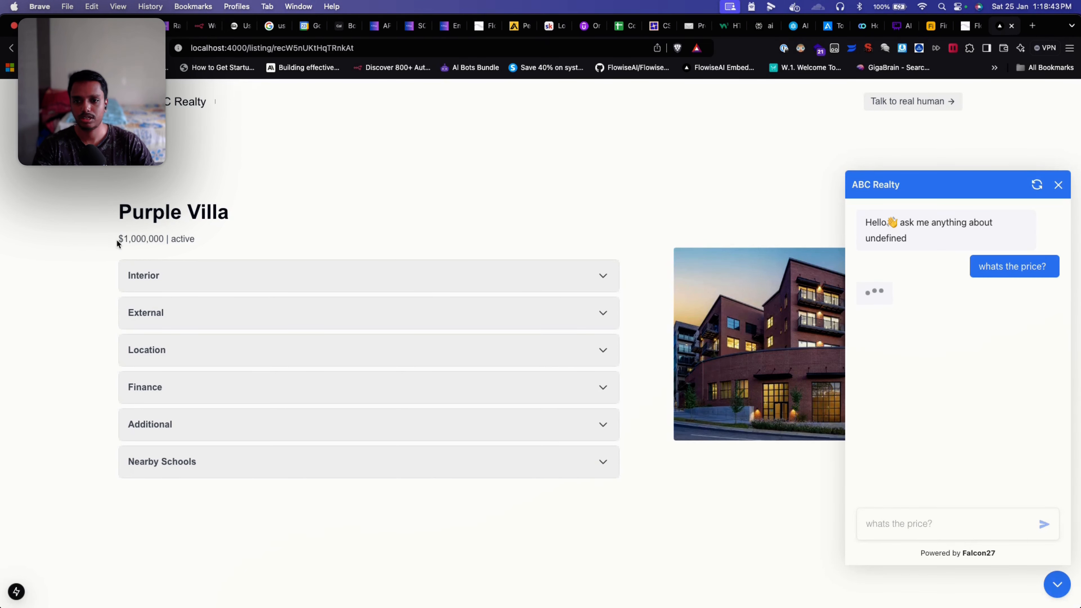
Step: Compare the price under the Purple Villa title with the price in the chatbot's reply
{"action": "left_click_drag", "start_coordinate": [129, 239], "coordinate": [158, 239]}
{"action": "left_click", "coordinate": [259, 236]}
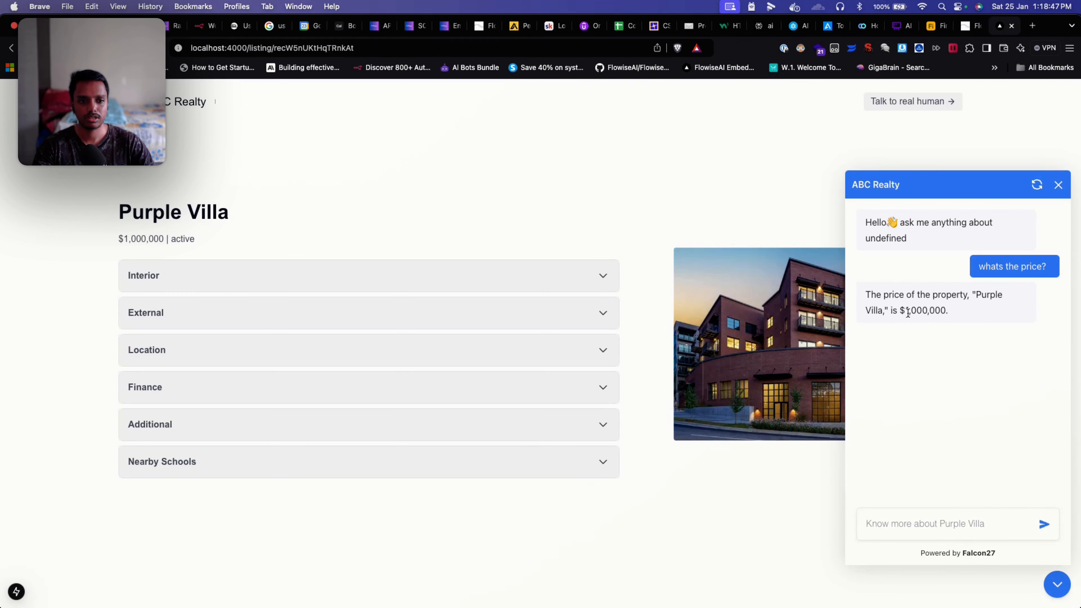
{"action": "left_click_drag", "start_coordinate": [898, 311], "coordinate": [973, 309]}
{"action": "left_click", "coordinate": [942, 372]}
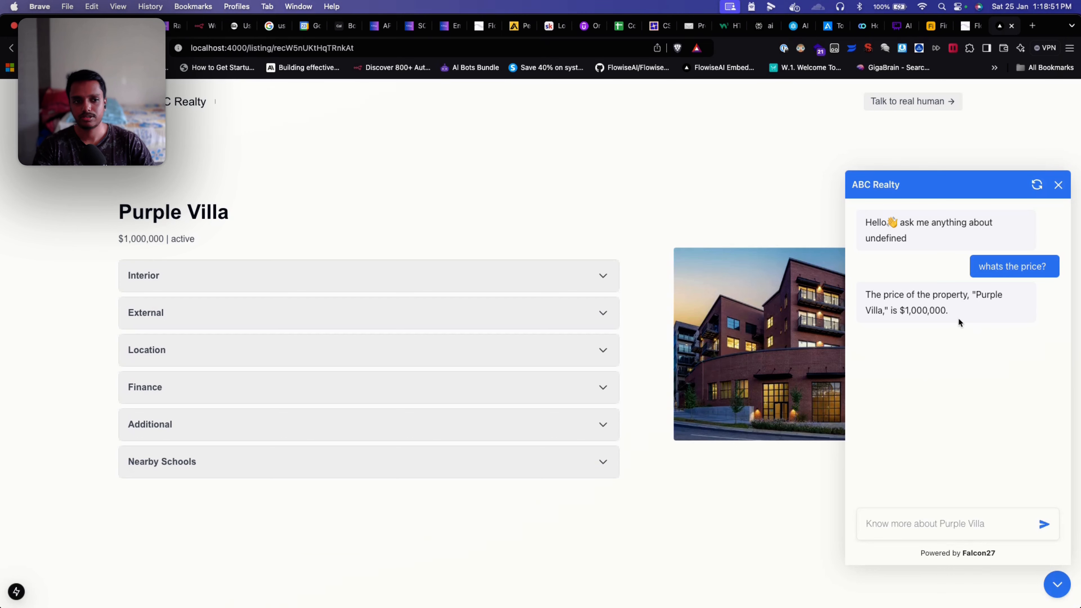
Step: Switch back to Flowise, leave the agent flow canvas and open the list of variables
{"action": "left_click", "coordinate": [967, 31]}
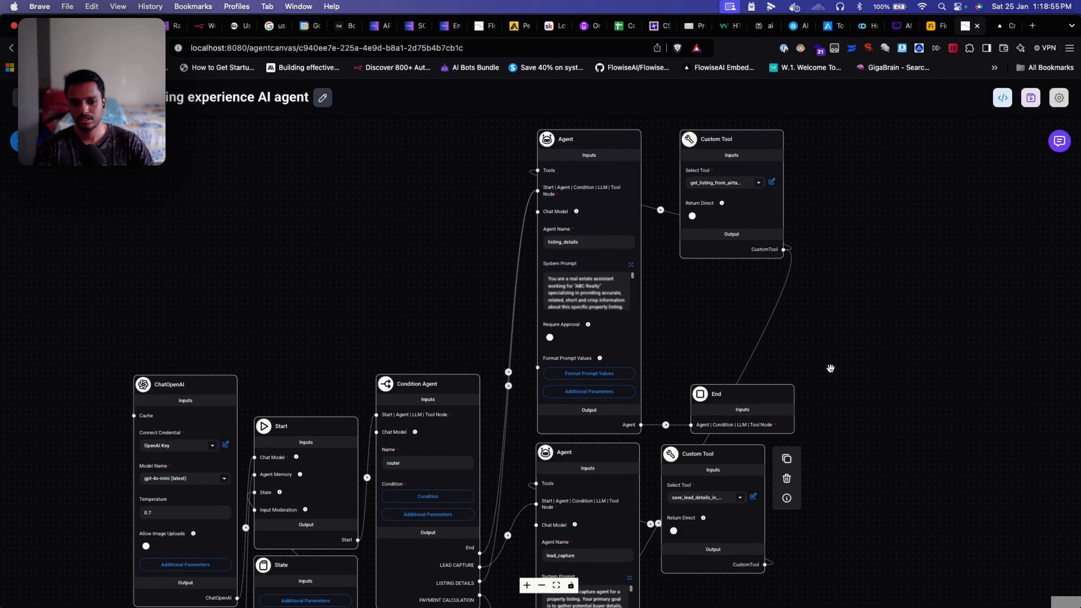
{"action": "scroll", "coordinate": [828, 355], "scroll_direction": "up", "scroll_amount": 1}
{"action": "left_click_drag", "start_coordinate": [854, 357], "coordinate": [945, 204]}
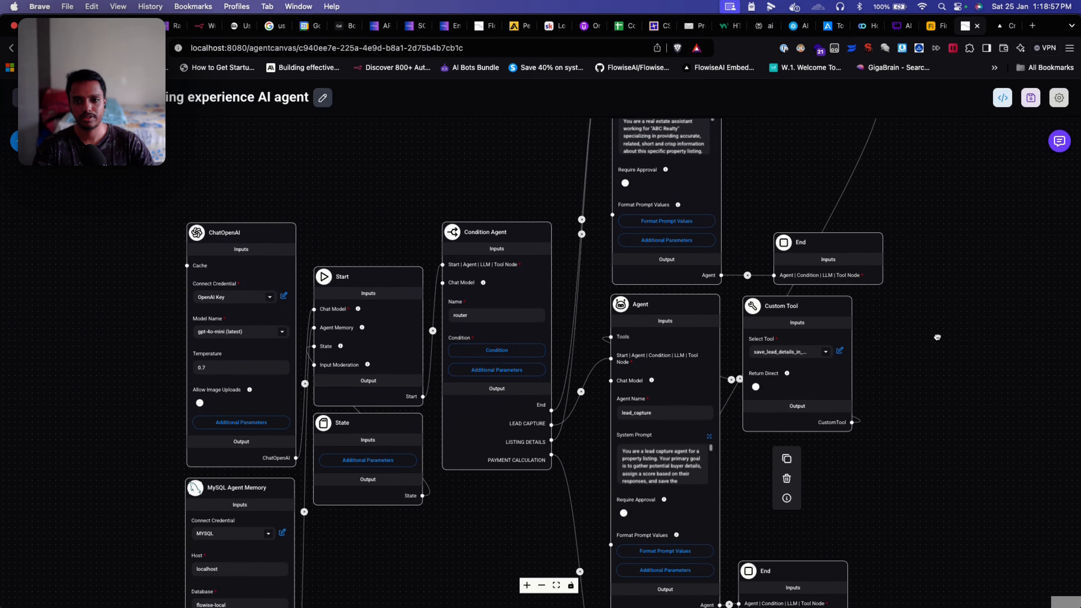
{"action": "left_click", "coordinate": [15, 98]}
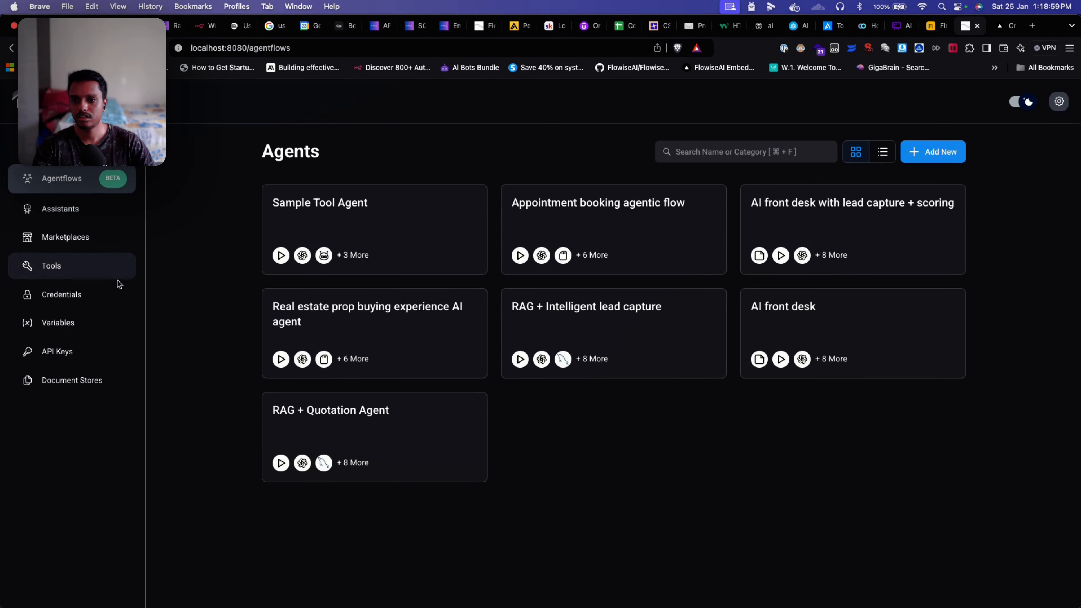
{"action": "left_click", "coordinate": [97, 322]}
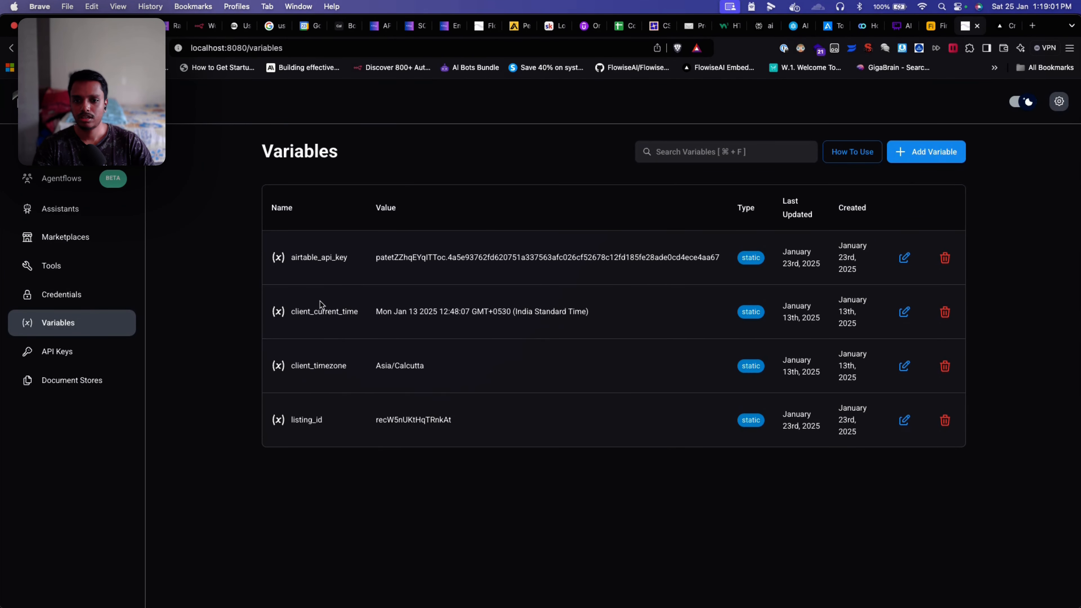
Step: Examine the name and the static value of the listing_id variable by highlighting them
{"action": "left_click_drag", "start_coordinate": [293, 422], "coordinate": [330, 424]}
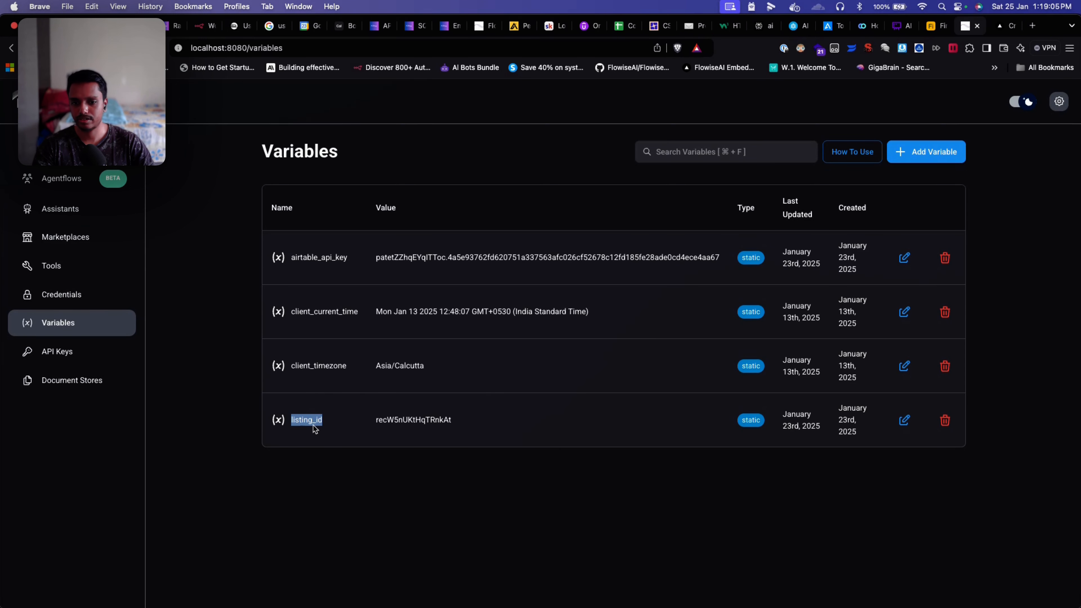
{"action": "left_click_drag", "start_coordinate": [460, 426], "coordinate": [376, 424]}
{"action": "left_click", "coordinate": [494, 425]}
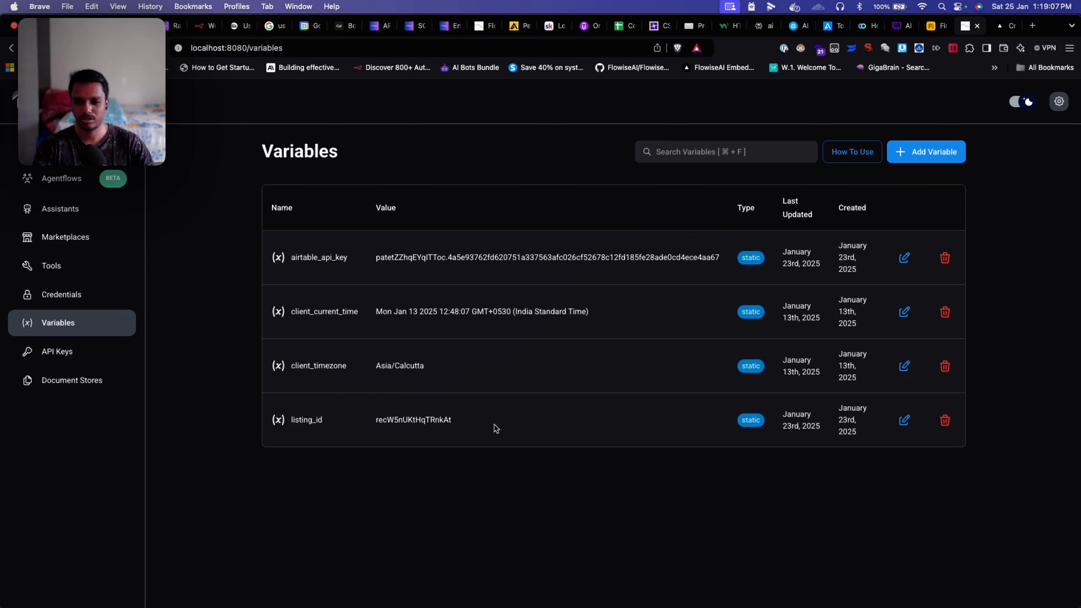
{"action": "left_click_drag", "start_coordinate": [492, 428], "coordinate": [375, 426]}
{"action": "left_click", "coordinate": [483, 416]}
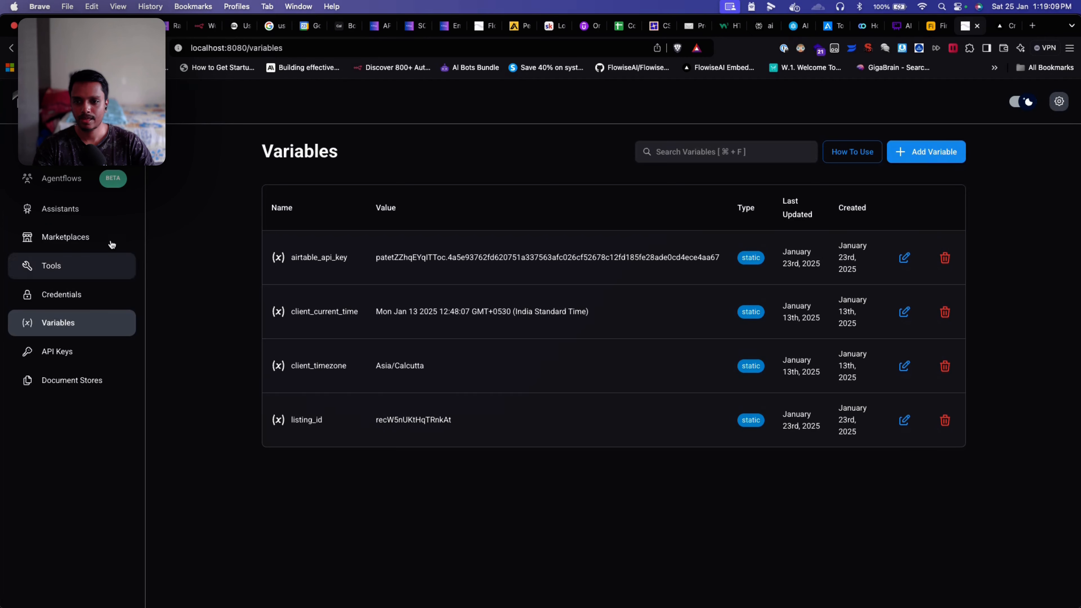
Step: Return to the agent flows list, check the listing ID in the Purple Villa page's address, and switch back to Flowise
{"action": "left_click", "coordinate": [77, 182]}
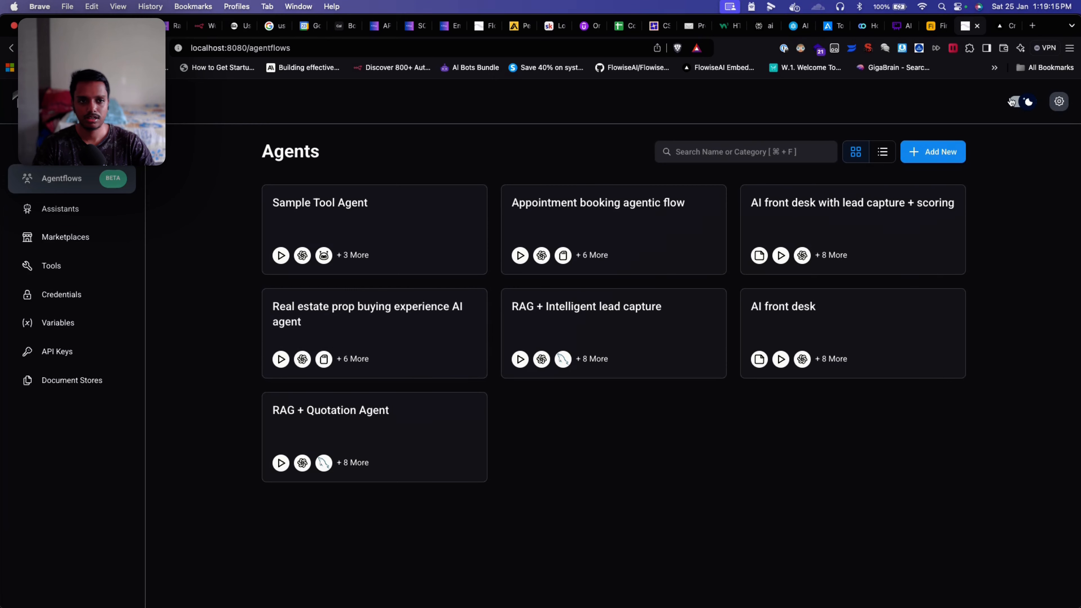
{"action": "left_click", "coordinate": [1006, 26]}
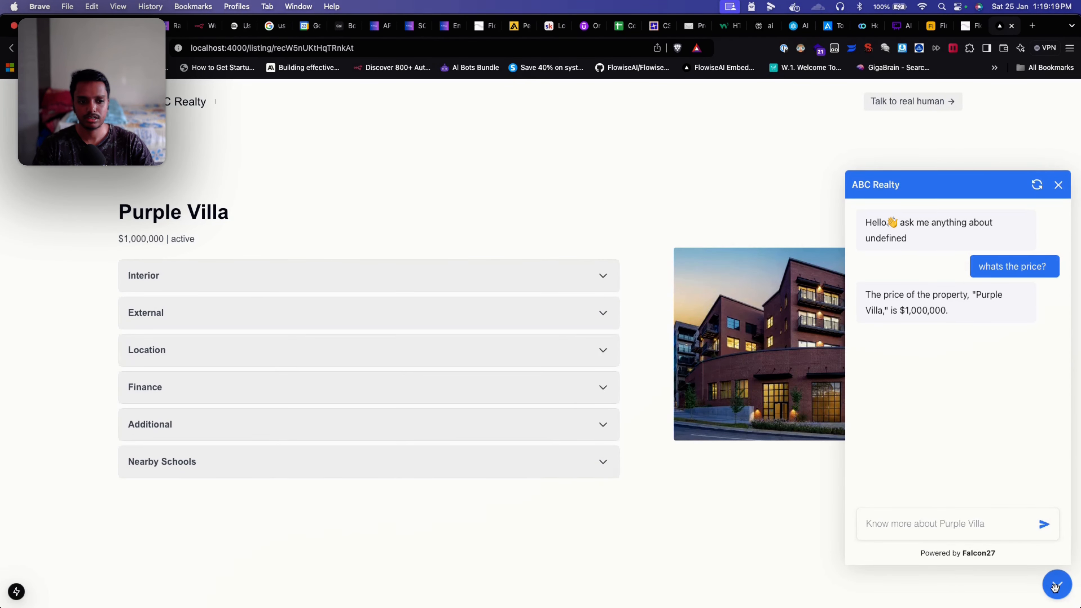
{"action": "left_click_drag", "start_coordinate": [274, 48], "coordinate": [360, 48]}
{"action": "left_click", "coordinate": [394, 156]}
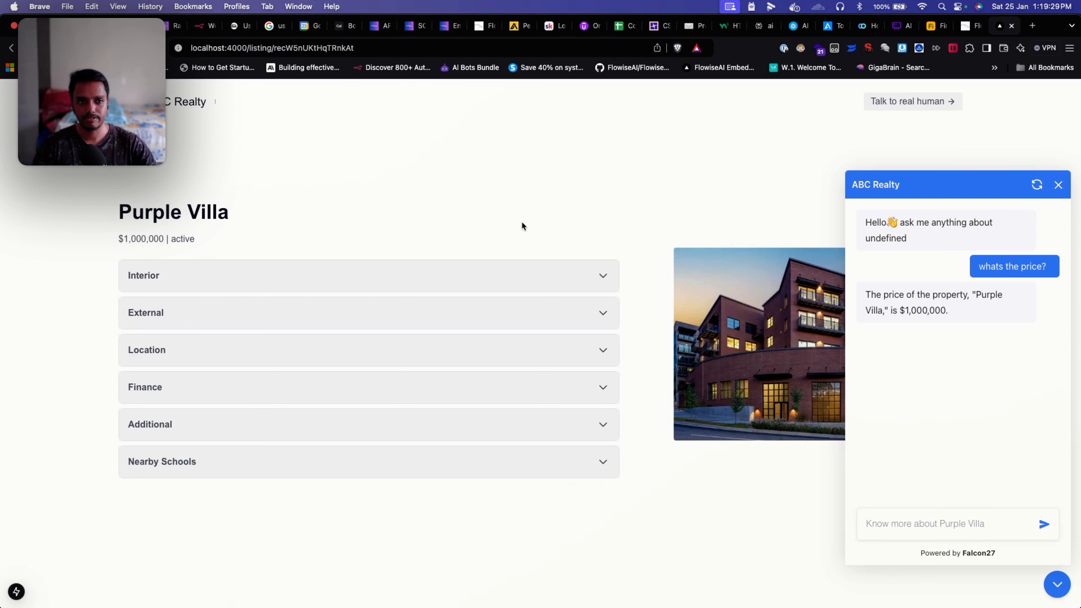
{"action": "left_click", "coordinate": [970, 26]}
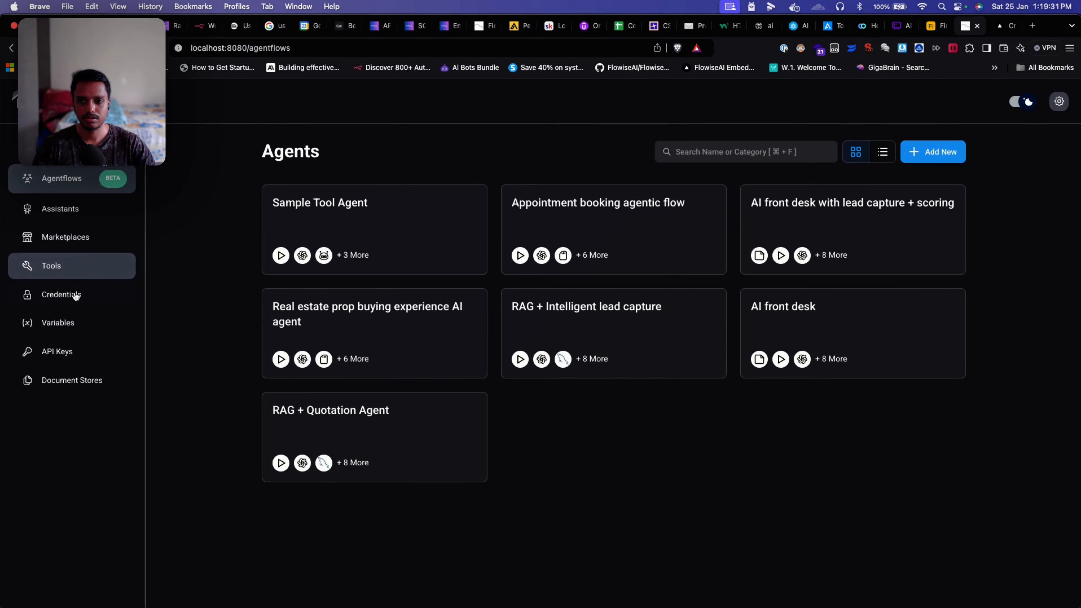
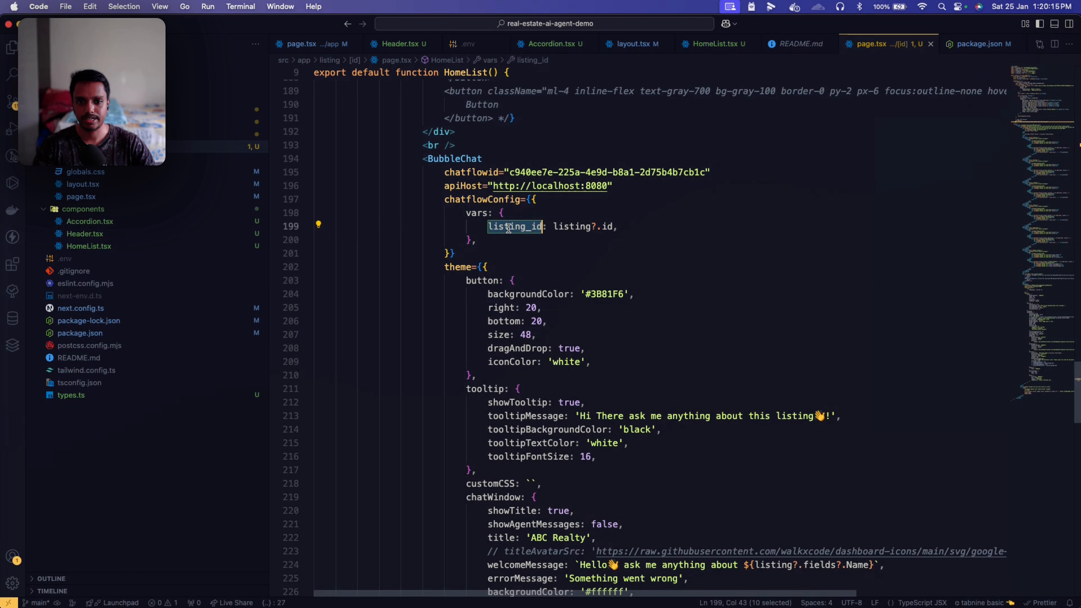
Step: Compare listing_id in the Flowise tool function with the listing?.id value passed in the BubbleChat vars of page.tsx by highlighting it
{"action": "key", "text": "super+Tab"}
{"action": "key", "text": "super+Tab"}
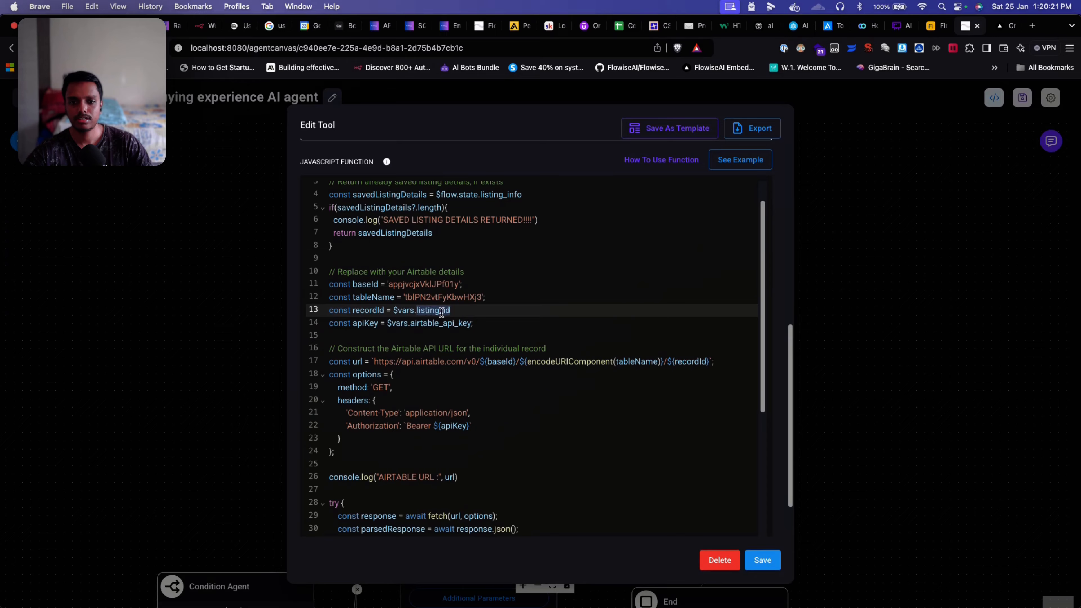
{"action": "key", "text": "super+Tab"}
{"action": "left_click", "coordinate": [555, 227]}
{"action": "left_click_drag", "start_coordinate": [555, 227], "coordinate": [612, 227]}
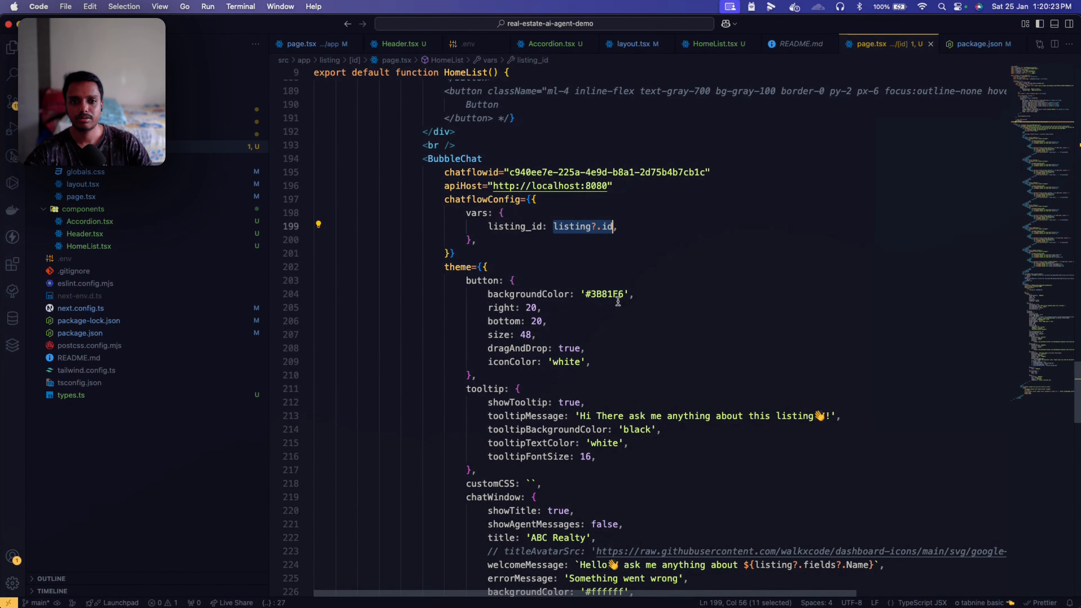
Step: Find the listing state declaration at the start of the HomeList component, highlight it, and review the Airtable fetch code below
{"action": "scroll", "coordinate": [620, 315], "scroll_direction": "up", "scroll_amount": 10}
{"action": "scroll", "coordinate": [620, 315], "scroll_direction": "up", "scroll_amount": 20}
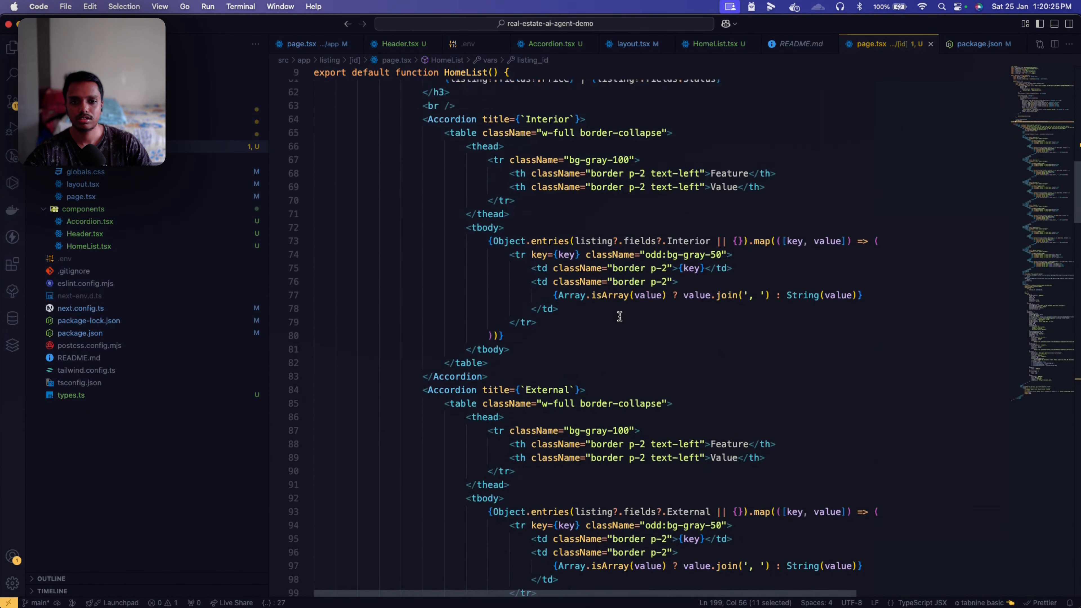
{"action": "scroll", "coordinate": [620, 316], "scroll_direction": "down", "scroll_amount": 3}
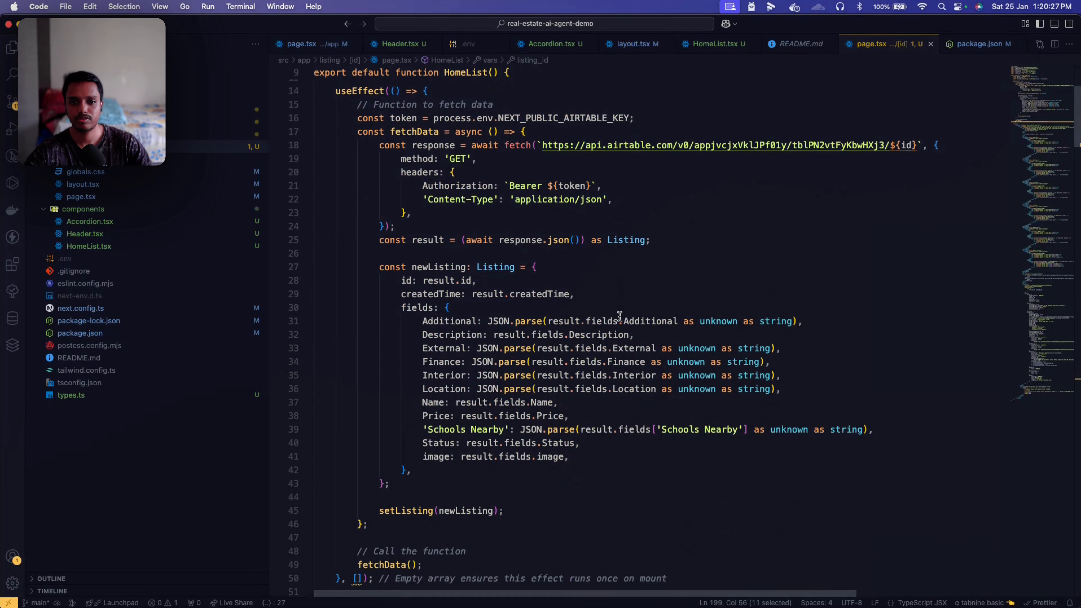
{"action": "scroll", "coordinate": [545, 376], "scroll_direction": "up", "scroll_amount": 5}
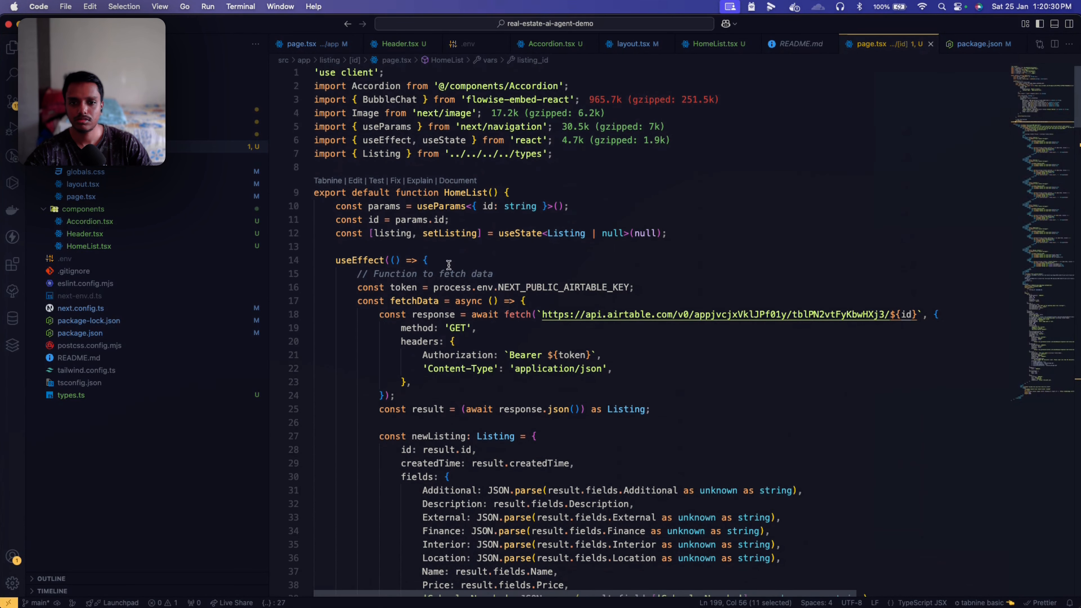
{"action": "double_click", "coordinate": [391, 233]}
{"action": "scroll", "coordinate": [620, 379], "scroll_direction": "down", "scroll_amount": 2}
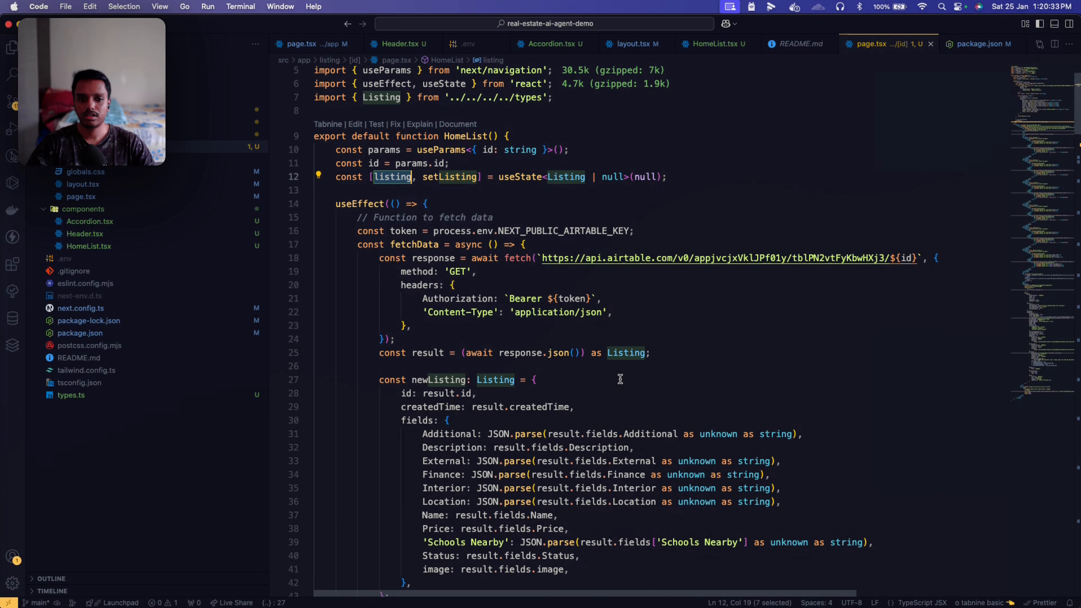
Step: Switch to Brave, open the Purple Villa page and compare the listing ID in its address with the fetch code
{"action": "key", "text": "ctrl+Left"}
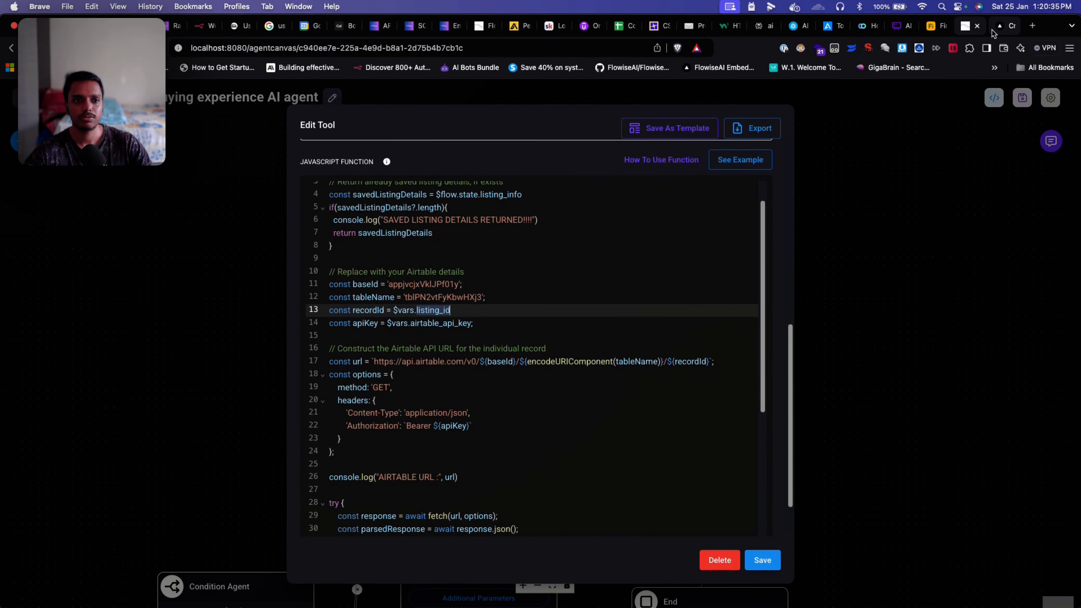
{"action": "left_click", "coordinate": [1005, 26]}
{"action": "key", "text": "ctrl+Right"}
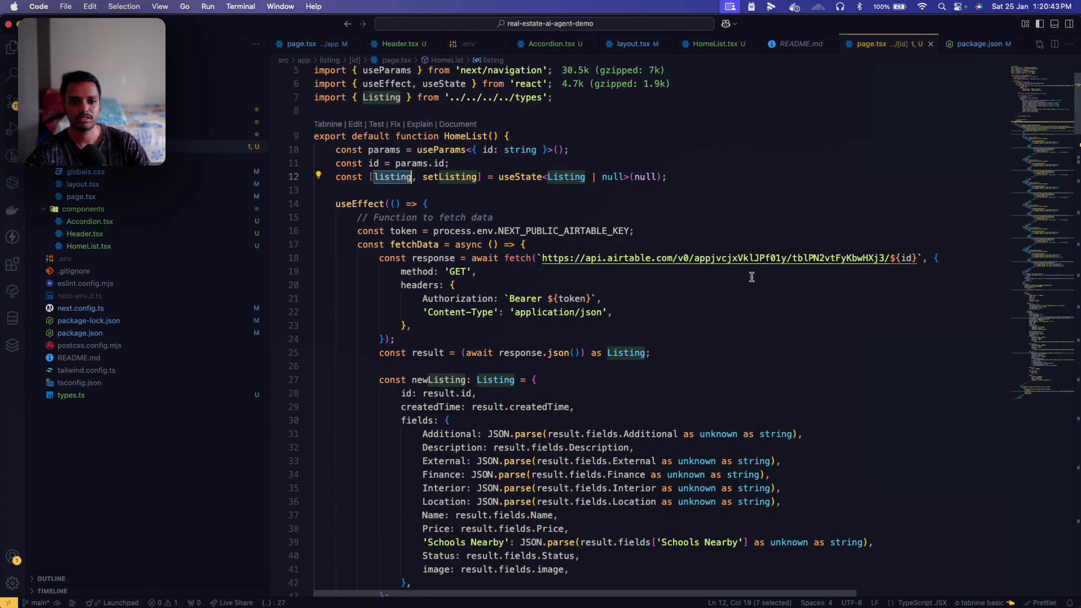
{"action": "key", "text": "ctrl+Left"}
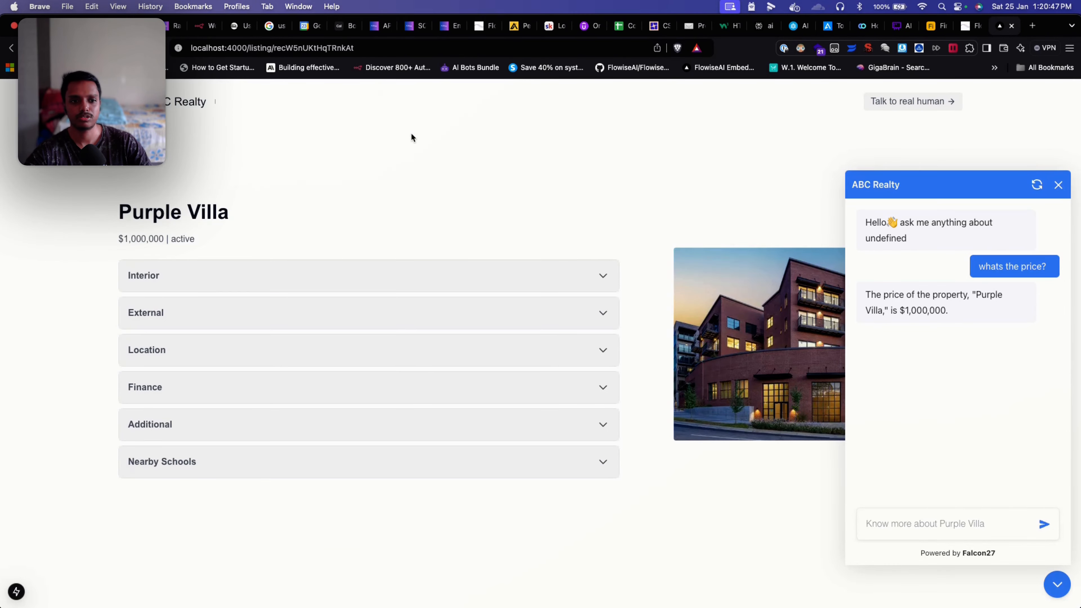
Step: Return to page.tsx in VS Code and locate the listing_id entry in the BubbleChat chatflowConfig
{"action": "key", "text": "ctrl+Right"}
{"action": "scroll", "coordinate": [552, 304], "scroll_direction": "down", "scroll_amount": 20}
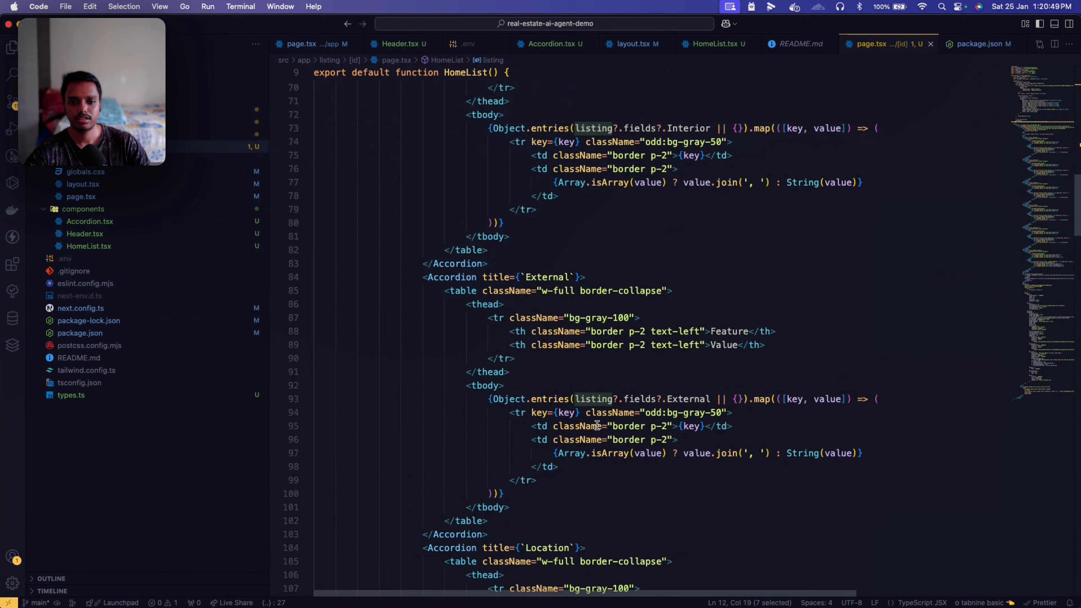
{"action": "scroll", "coordinate": [597, 425], "scroll_direction": "down", "scroll_amount": 20}
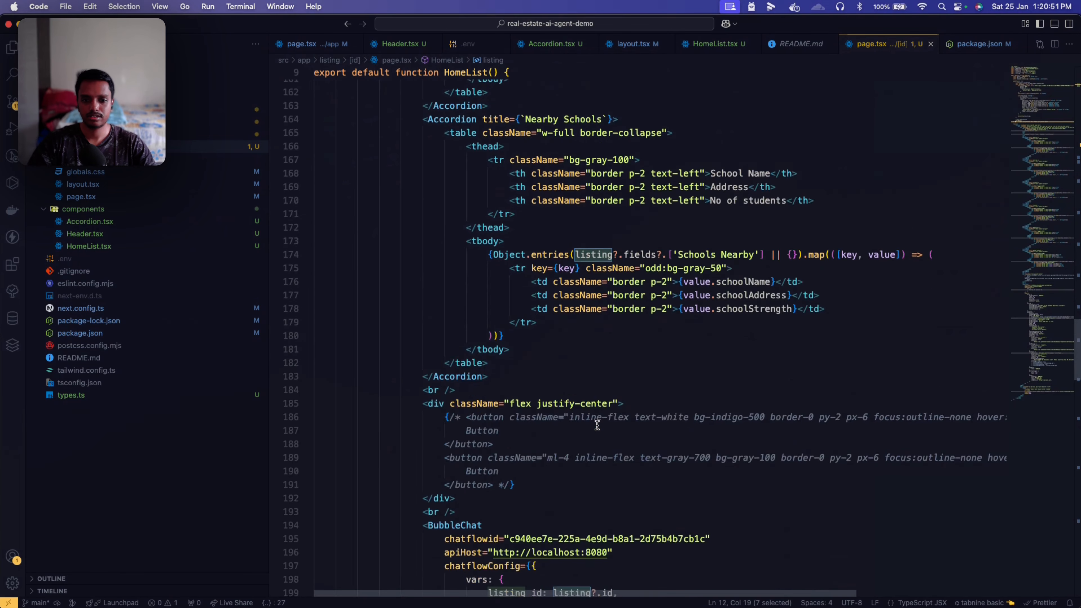
{"action": "scroll", "coordinate": [592, 409], "scroll_direction": "up", "scroll_amount": 8}
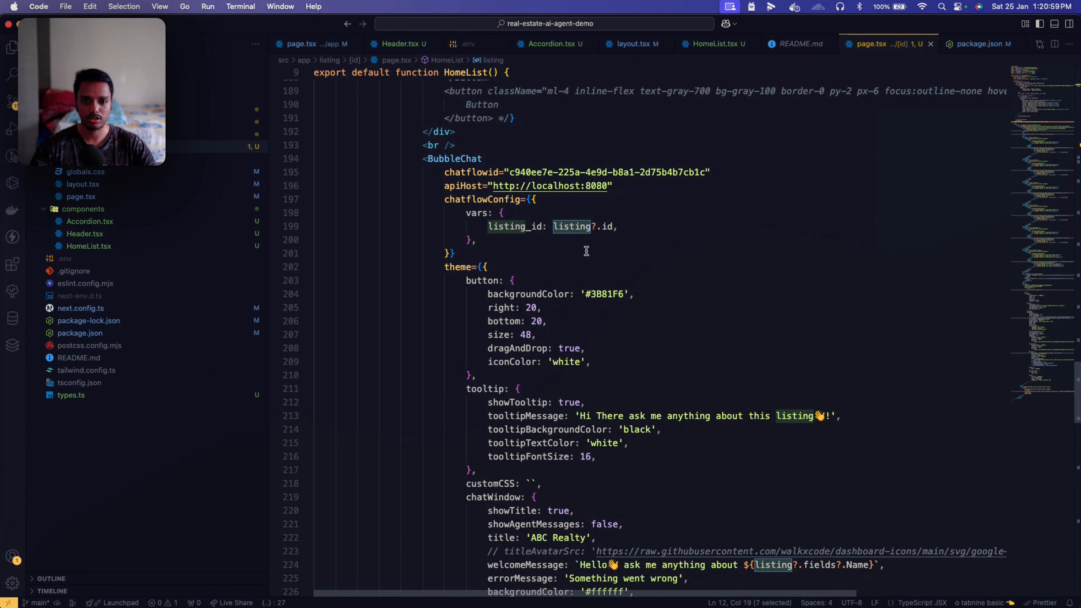
Step: Switch back to the agent flow in Brave and close the Edit Tool dialog without saving
{"action": "key", "text": "ctrl+Left"}
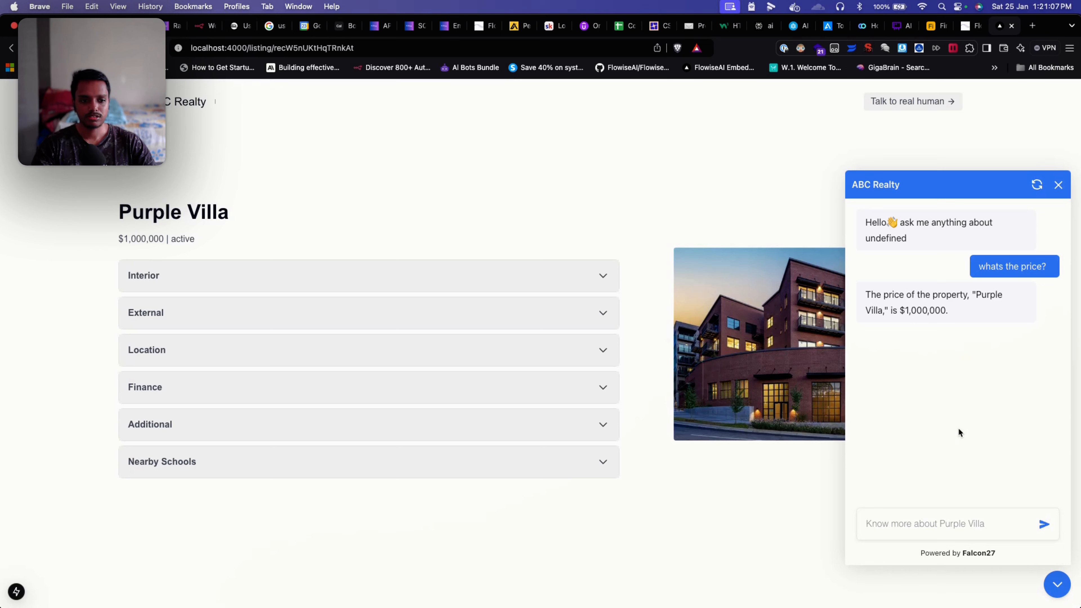
{"action": "left_click", "coordinate": [928, 527]}
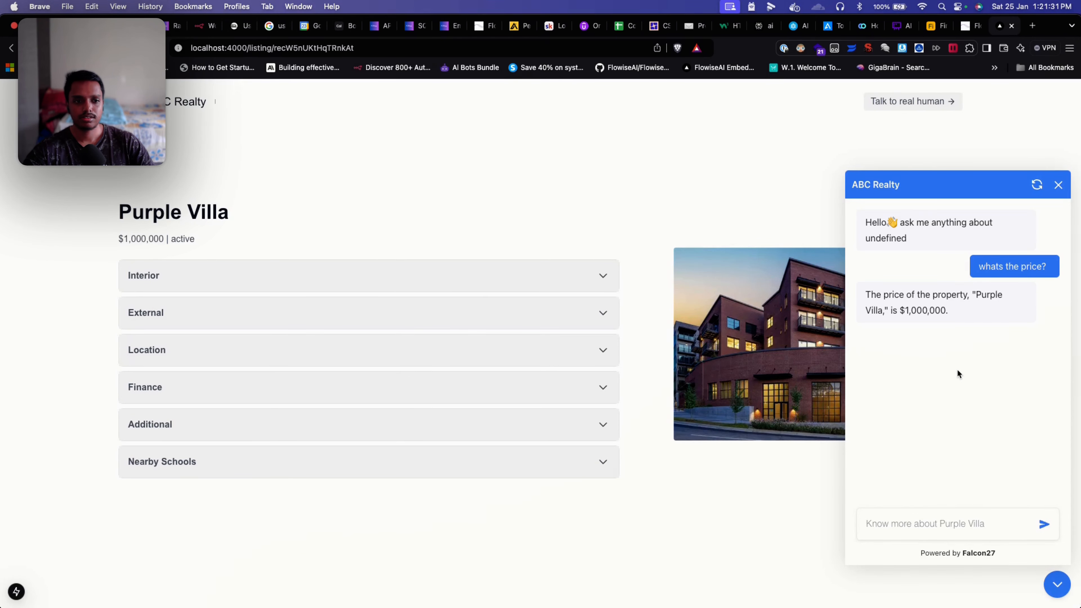
{"action": "left_click", "coordinate": [970, 25]}
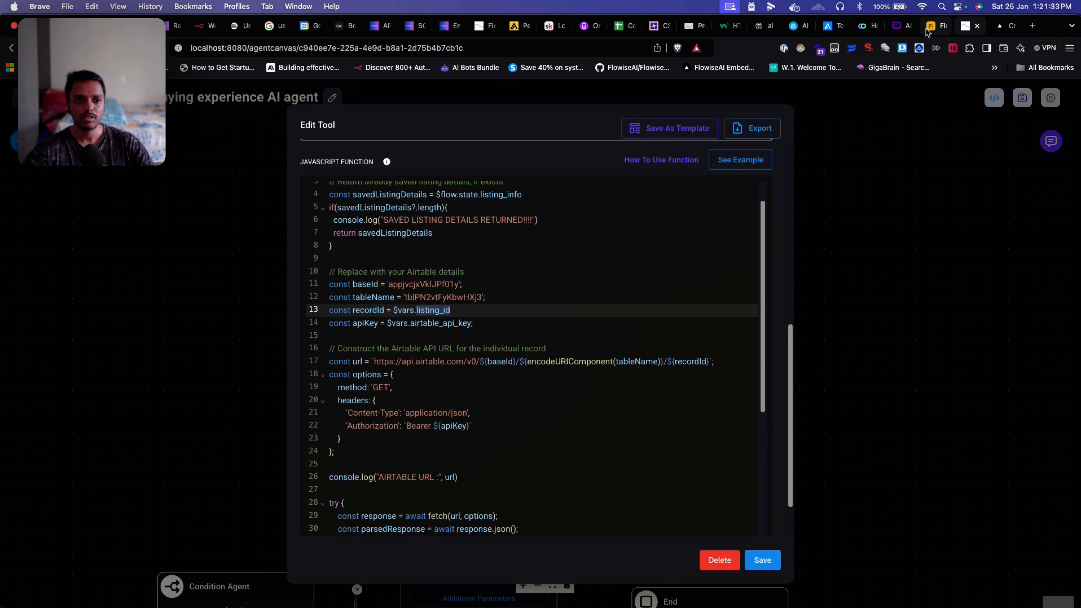
{"action": "left_click", "coordinate": [870, 159]}
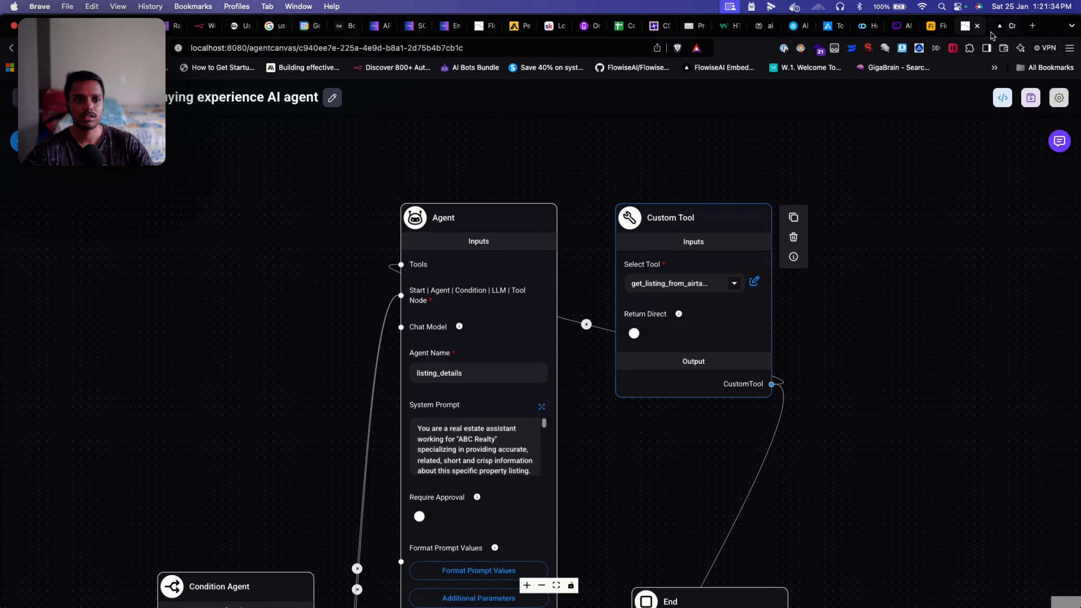
Step: Ask the Purple Villa page's chatbot "what's the price?" and examine its reply
{"action": "left_click", "coordinate": [1004, 26]}
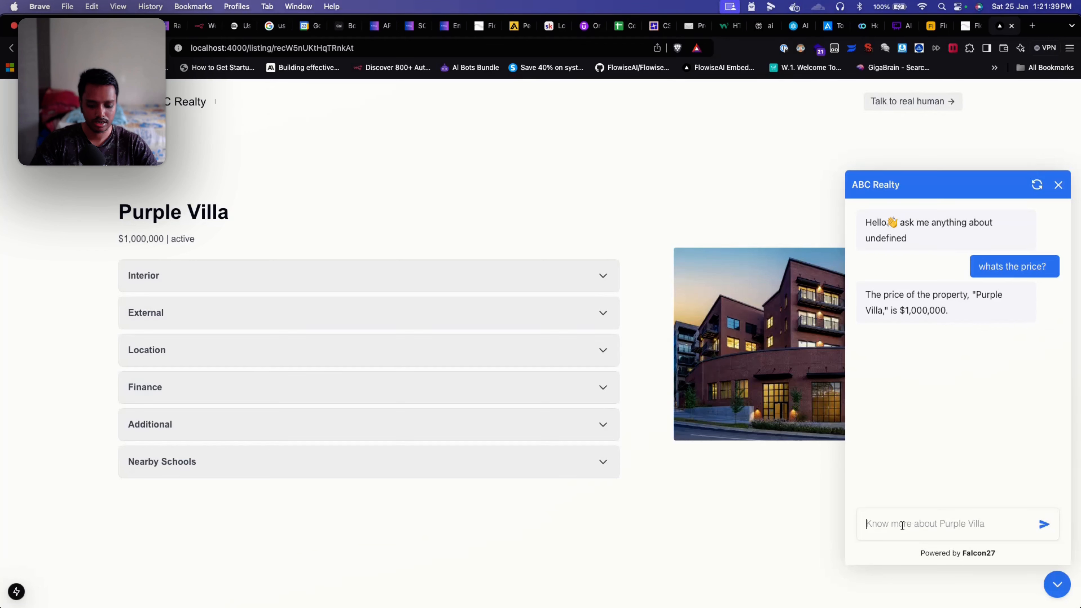
{"action": "type", "text": "what's the price?"}
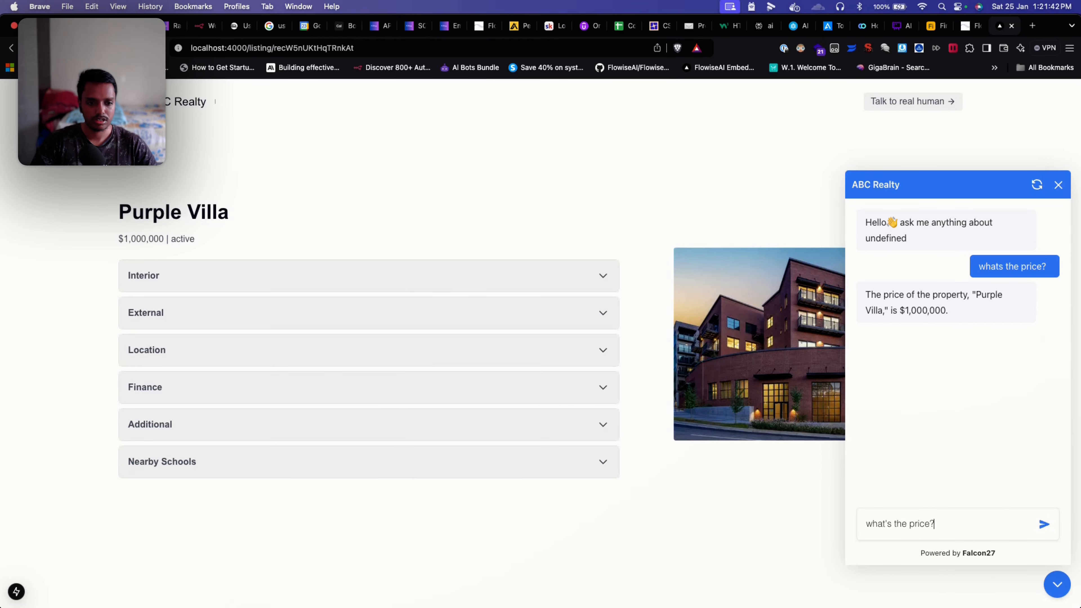
{"action": "key", "text": "Return"}
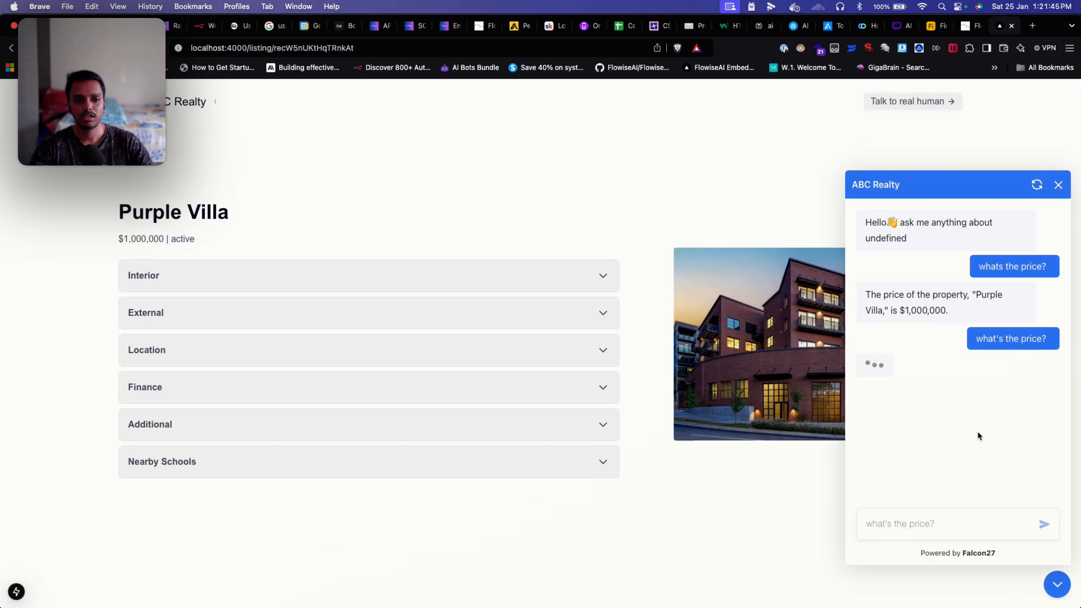
{"action": "left_click_drag", "start_coordinate": [866, 383], "coordinate": [913, 384]}
{"action": "left_click", "coordinate": [926, 389]}
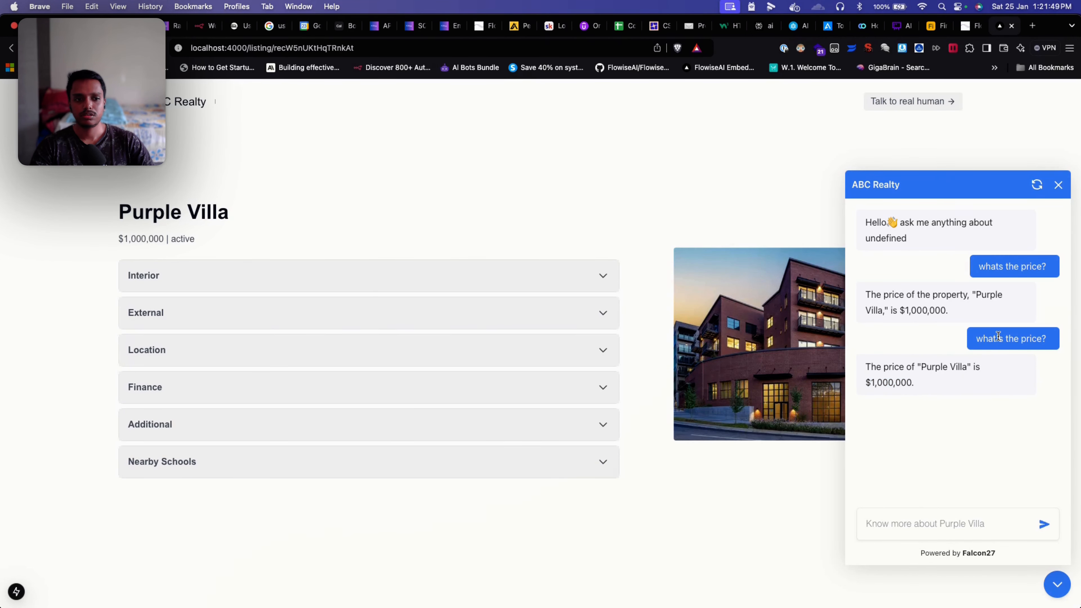
Step: Review the Airtable listings table and the AI realestate bot diagram in Whimsical, and return to the Purple Villa page
{"action": "left_click", "coordinate": [930, 28]}
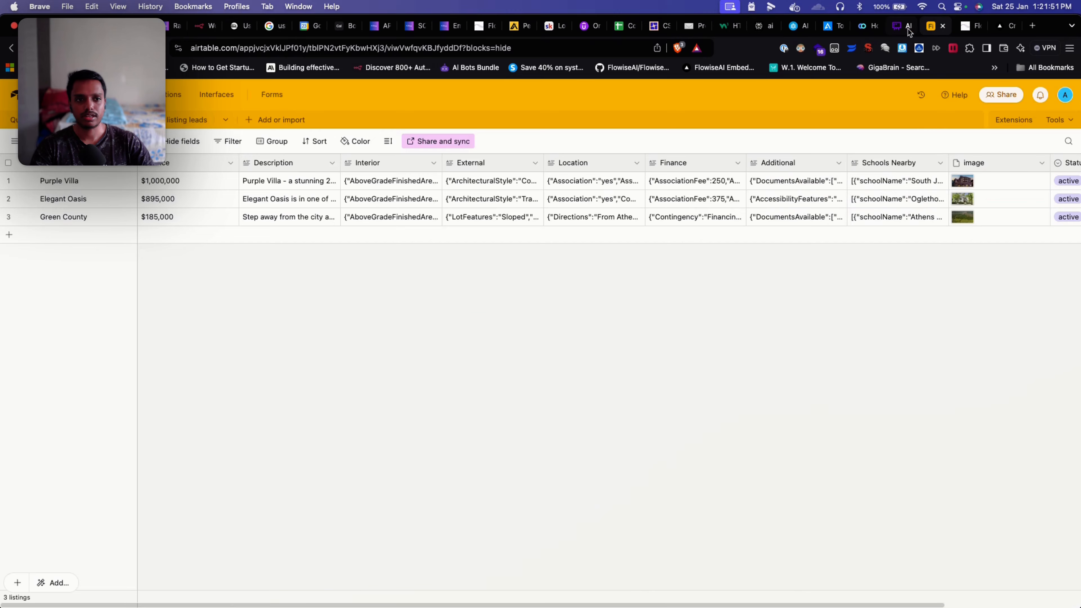
{"action": "left_click", "coordinate": [897, 29]}
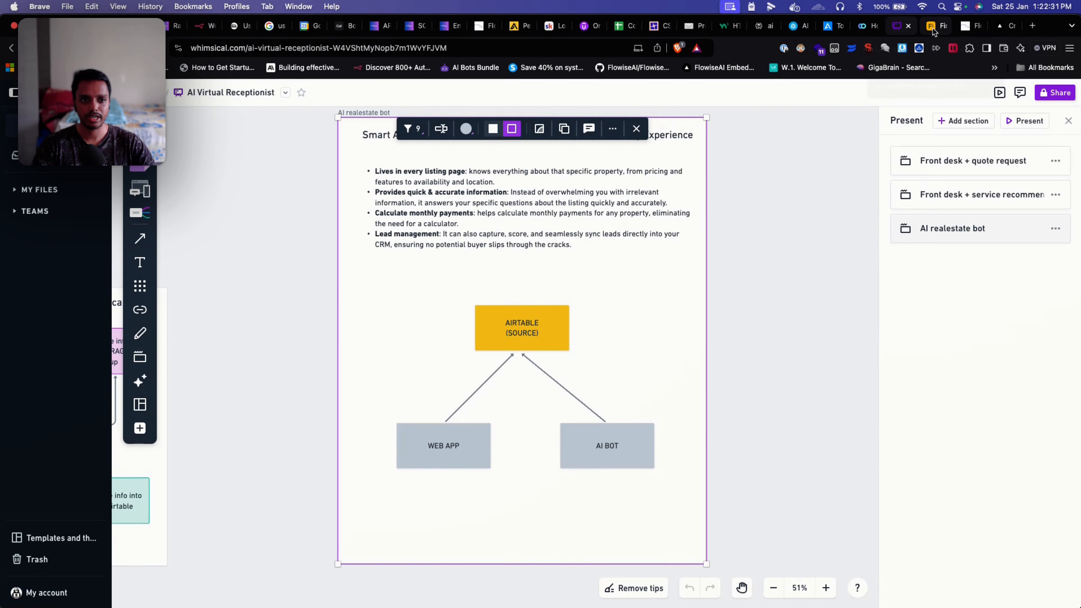
{"action": "left_click", "coordinate": [964, 28]}
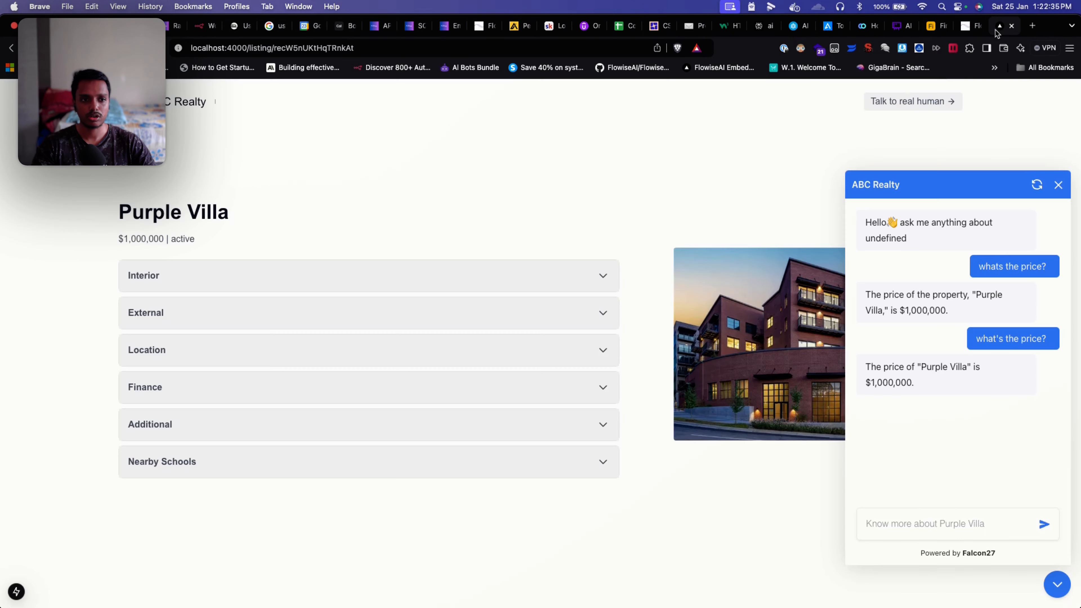
{"action": "left_click", "coordinate": [999, 28]}
Step: Highlight the first price question in the chat and examine the prompts logged in the iTerm2 Flowise session before returning to page.tsx
{"action": "mouse_move", "coordinate": [978, 267]}
{"action": "left_mouse_down"}
{"action": "mouse_move", "coordinate": [1054, 271]}
{"action": "mouse_move", "coordinate": [977, 273]}
{"action": "left_mouse_up"}
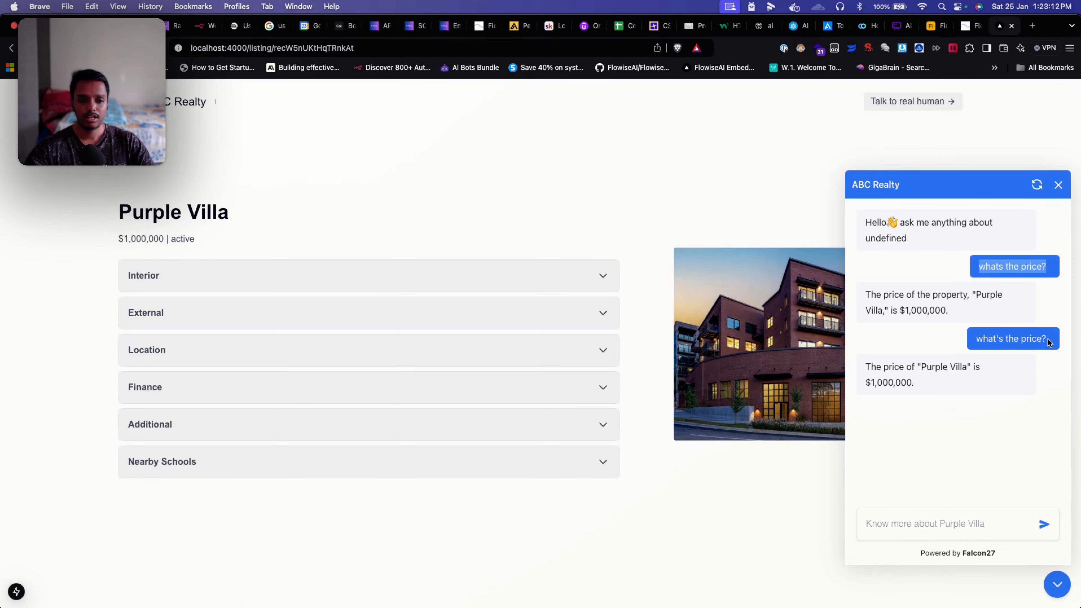
{"action": "key", "text": "ctrl+Right"}
{"action": "key", "text": "ctrl+Right"}
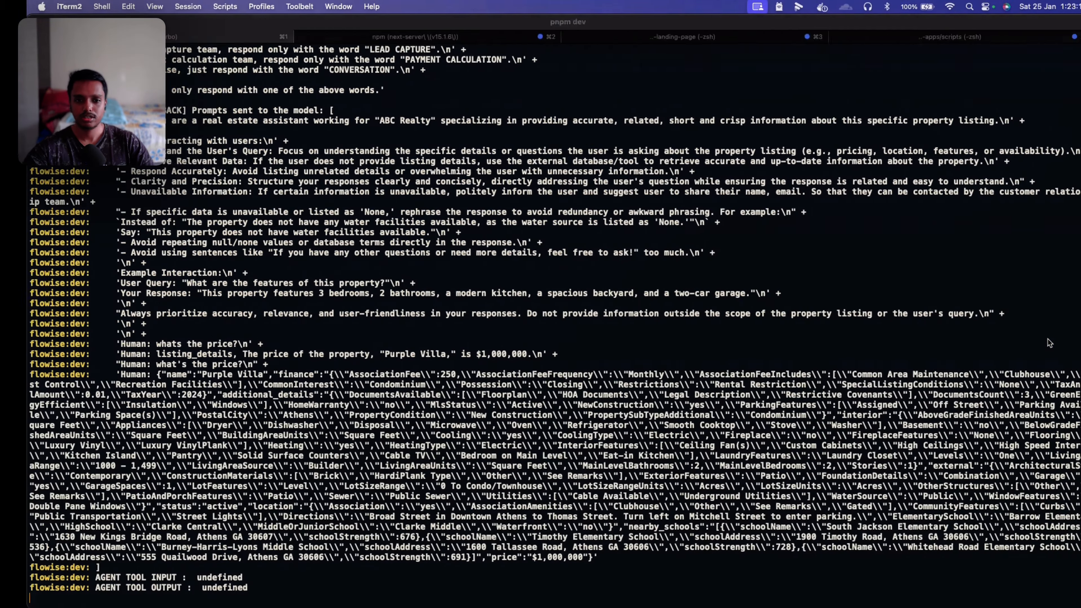
{"action": "key", "text": "ctrl+Left"}
{"action": "key", "text": "ctrl+Left"}
{"action": "key", "text": "ctrl+Right"}
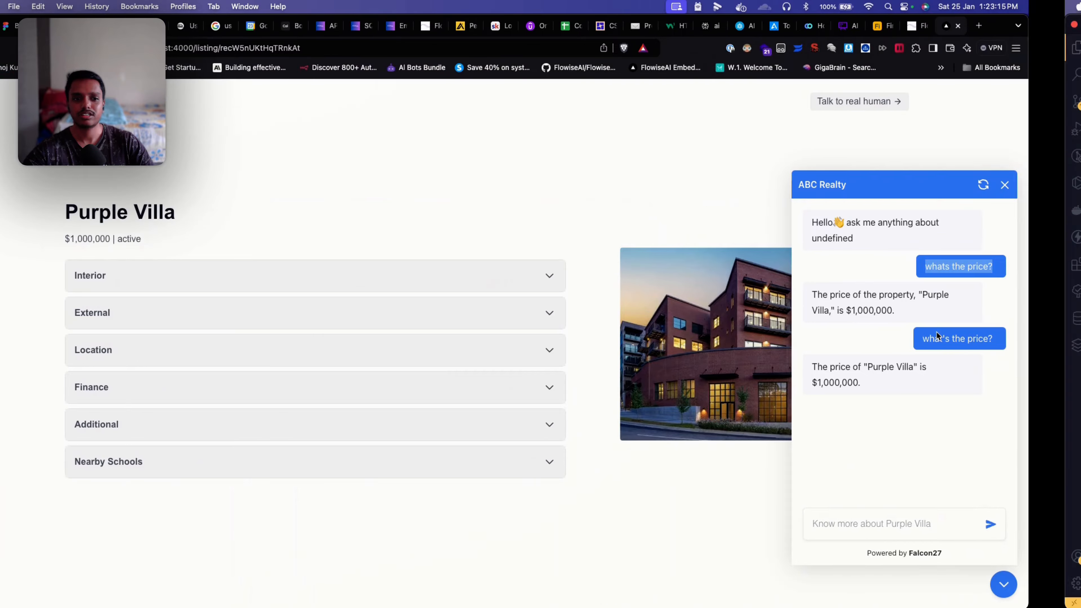
{"action": "key", "text": "ctrl+Right"}
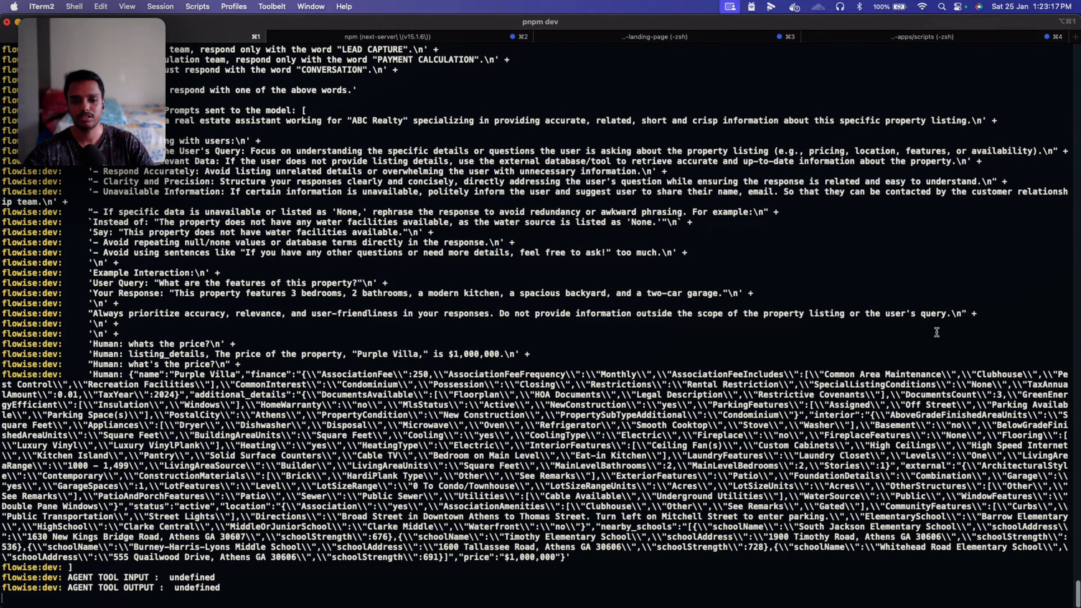
{"action": "key", "text": "ctrl+Right"}
{"action": "key", "text": "ctrl+Left"}
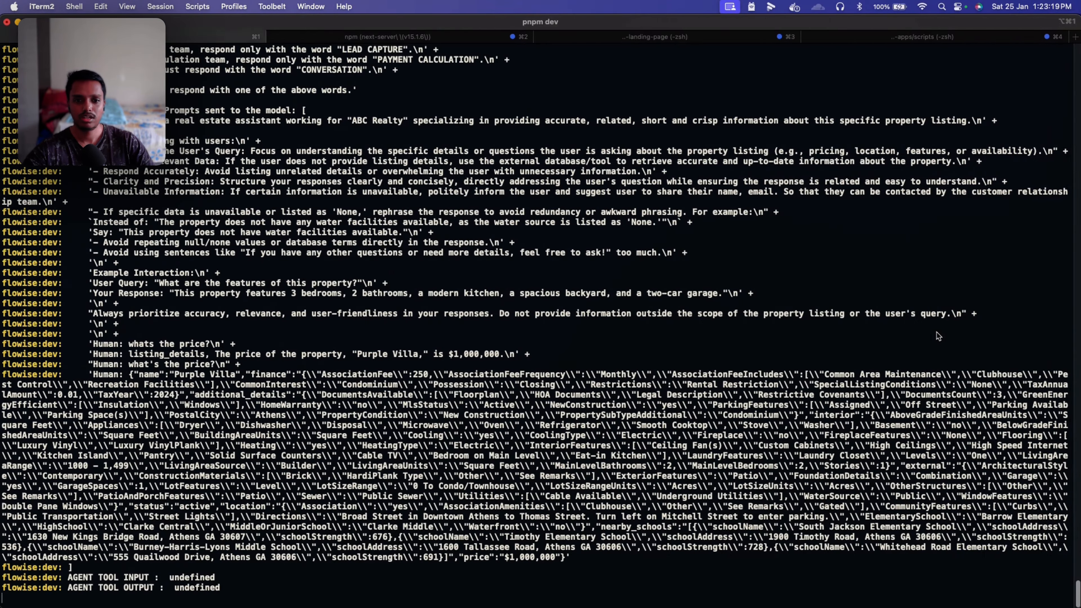
{"action": "key", "text": "ctrl+Left"}
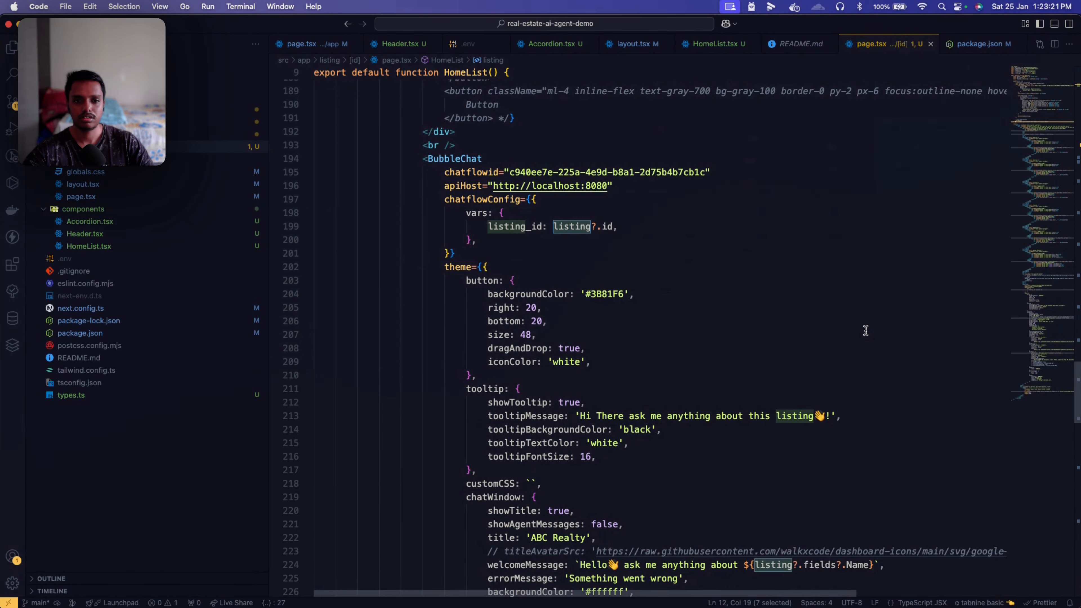
{"action": "scroll", "coordinate": [627, 352], "scroll_direction": "up", "scroll_amount": 3}
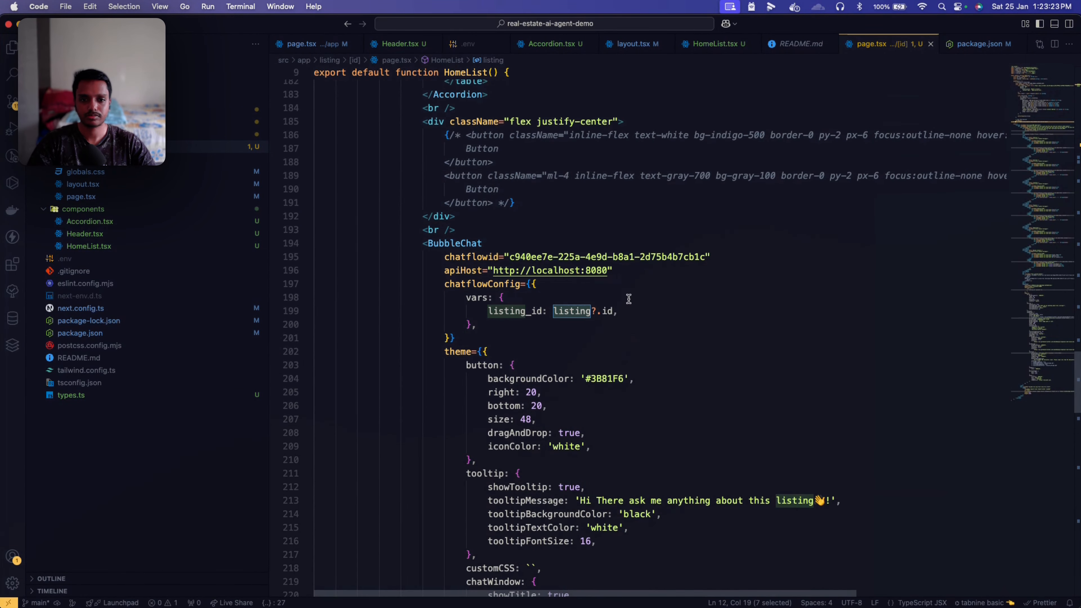
Step: Switch to the Flowise agent flow, open the State node's custom state table, examine the listing_info entry and close the table
{"action": "key", "text": "super+Tab"}
{"action": "key", "text": "super+Tab"}
{"action": "key", "text": "super+Tab"}
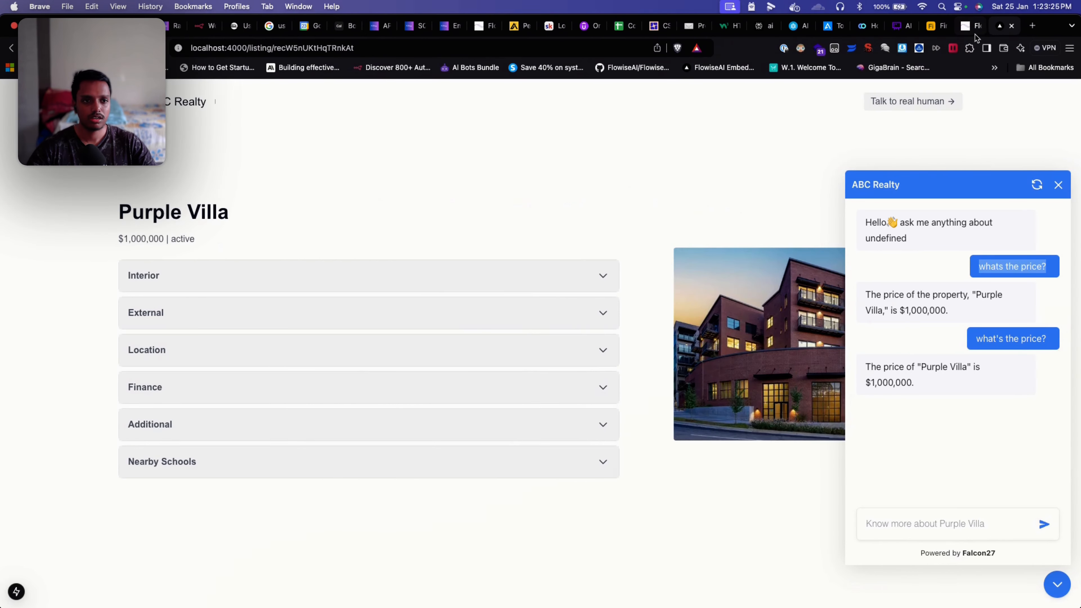
{"action": "left_click", "coordinate": [972, 27]}
{"action": "left_click_drag", "start_coordinate": [871, 426], "coordinate": [927, 162]}
{"action": "left_click_drag", "start_coordinate": [920, 392], "coordinate": [997, 169]}
{"action": "scroll", "coordinate": [456, 448], "scroll_direction": "down", "scroll_amount": 1}
{"action": "left_click_drag", "start_coordinate": [364, 406], "coordinate": [583, 462]}
{"action": "left_click", "coordinate": [423, 388]}
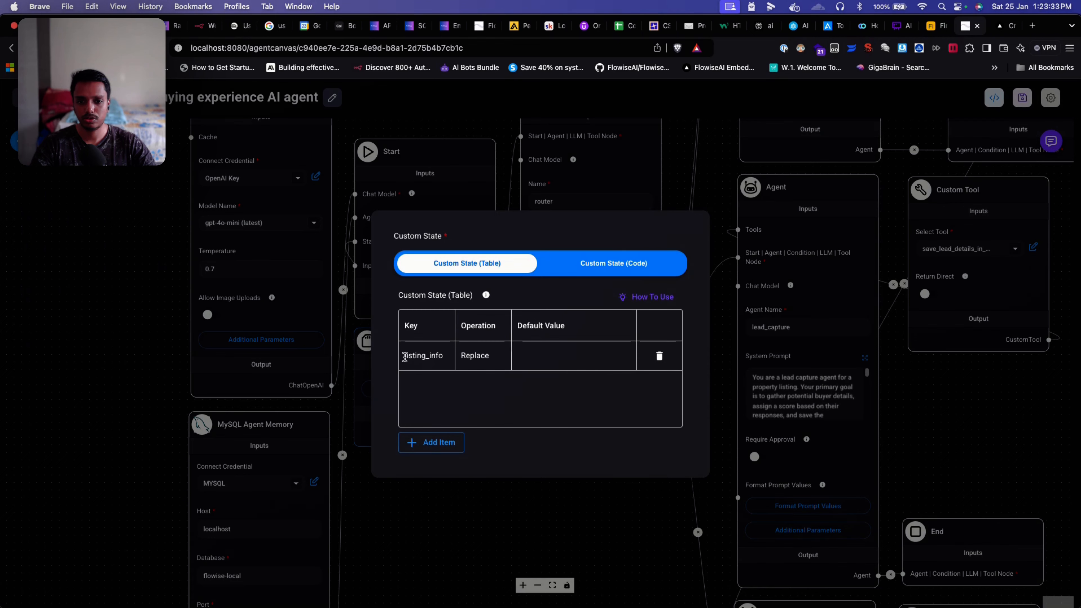
{"action": "double_click", "coordinate": [407, 357]}
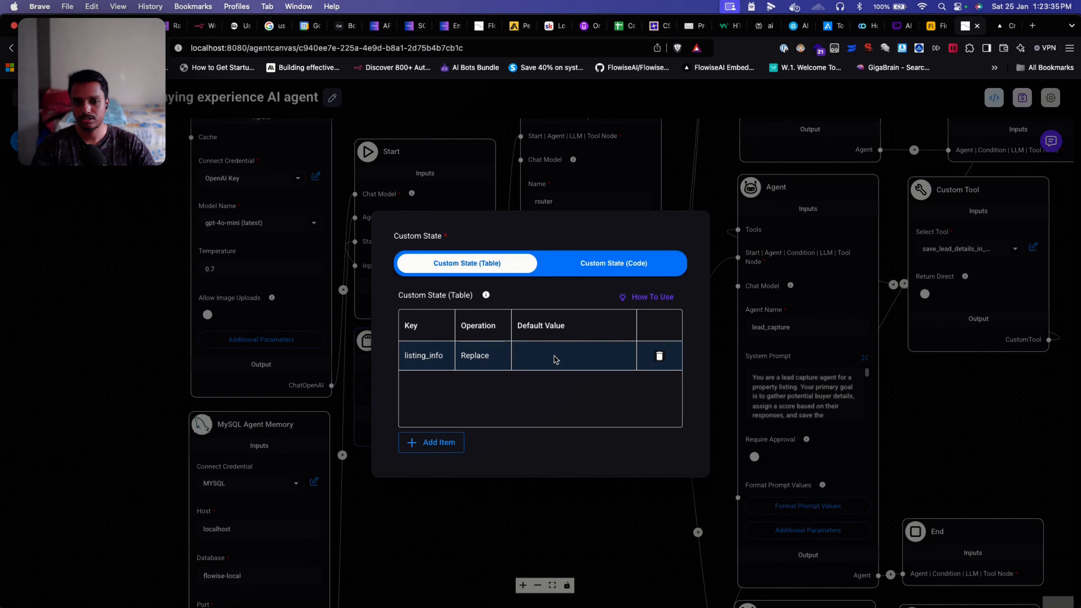
{"action": "left_click", "coordinate": [547, 541]}
Step: Locate the listing_details agent's custom tool on the canvas, open get_listing_from_airtable for a brief look and close it
{"action": "left_click_drag", "start_coordinate": [580, 470], "coordinate": [388, 564]}
{"action": "left_click", "coordinate": [619, 489]}
{"action": "scroll", "coordinate": [619, 489], "scroll_direction": "down", "scroll_amount": 3}
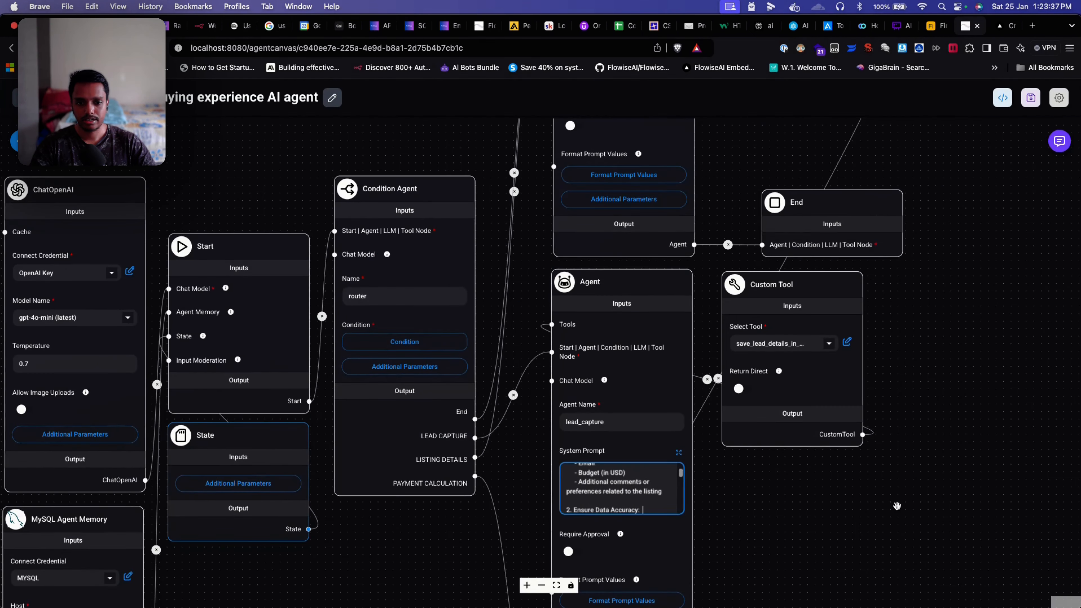
{"action": "left_click_drag", "start_coordinate": [895, 505], "coordinate": [847, 526]}
{"action": "scroll", "coordinate": [928, 354], "scroll_direction": "up", "scroll_amount": 10}
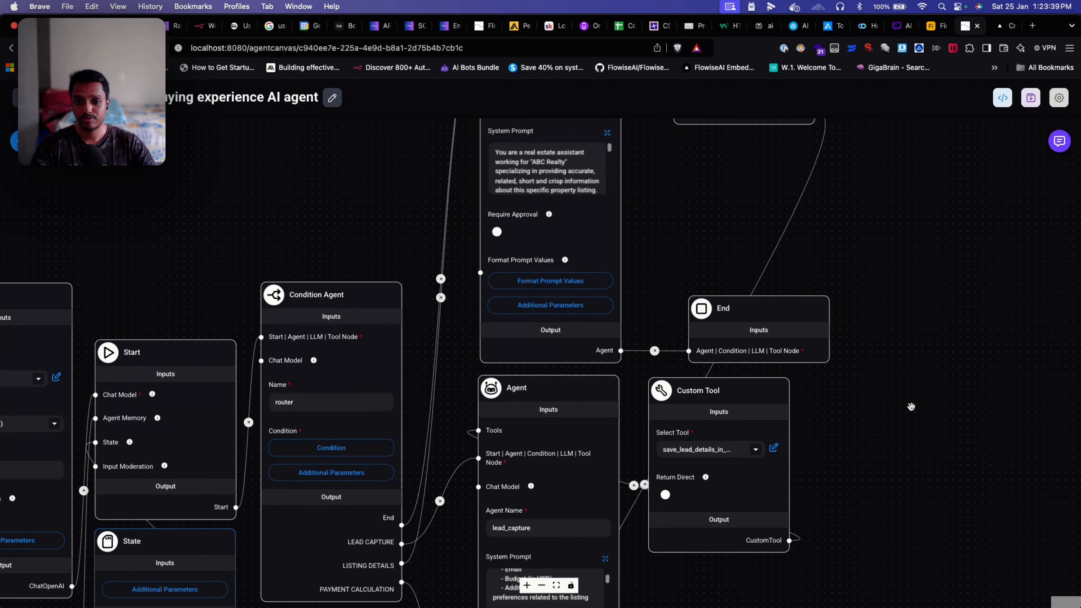
{"action": "left_click_drag", "start_coordinate": [906, 405], "coordinate": [900, 415]}
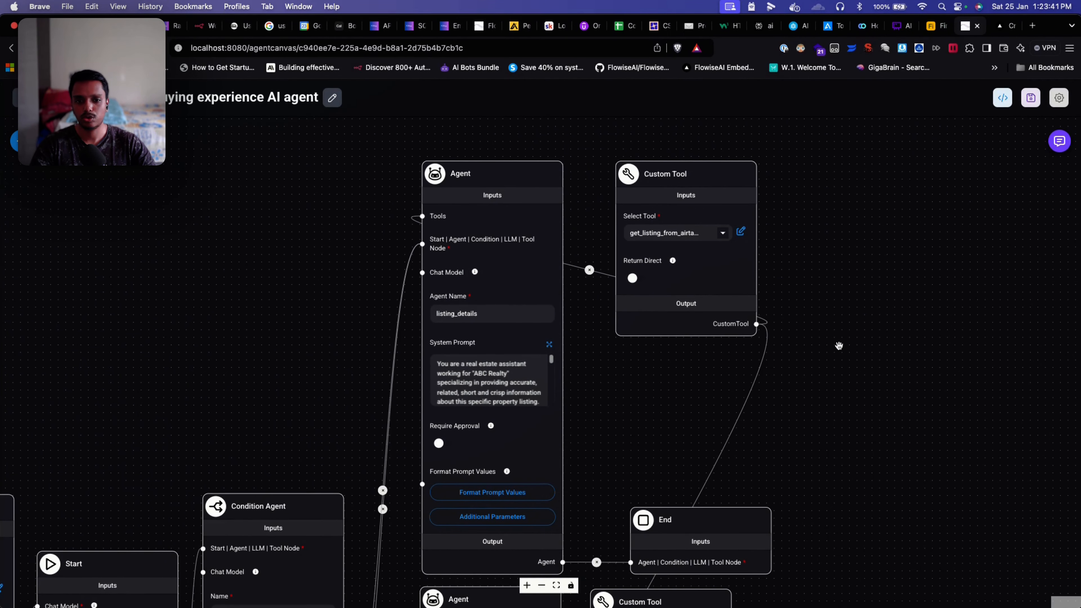
{"action": "left_click", "coordinate": [741, 231]}
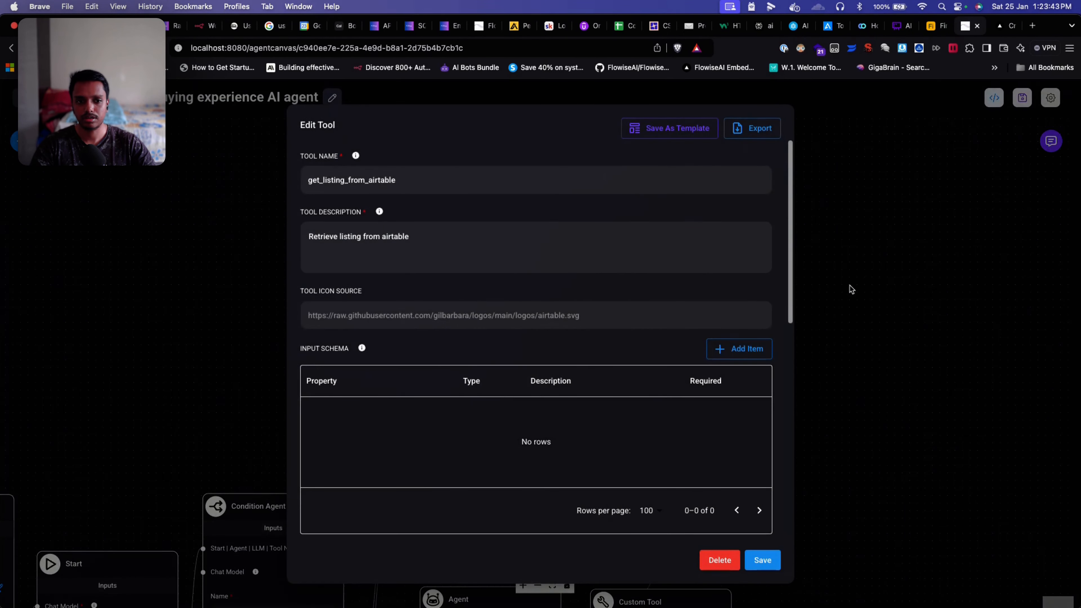
{"action": "left_click", "coordinate": [897, 291]}
{"action": "left_click", "coordinate": [466, 319]}
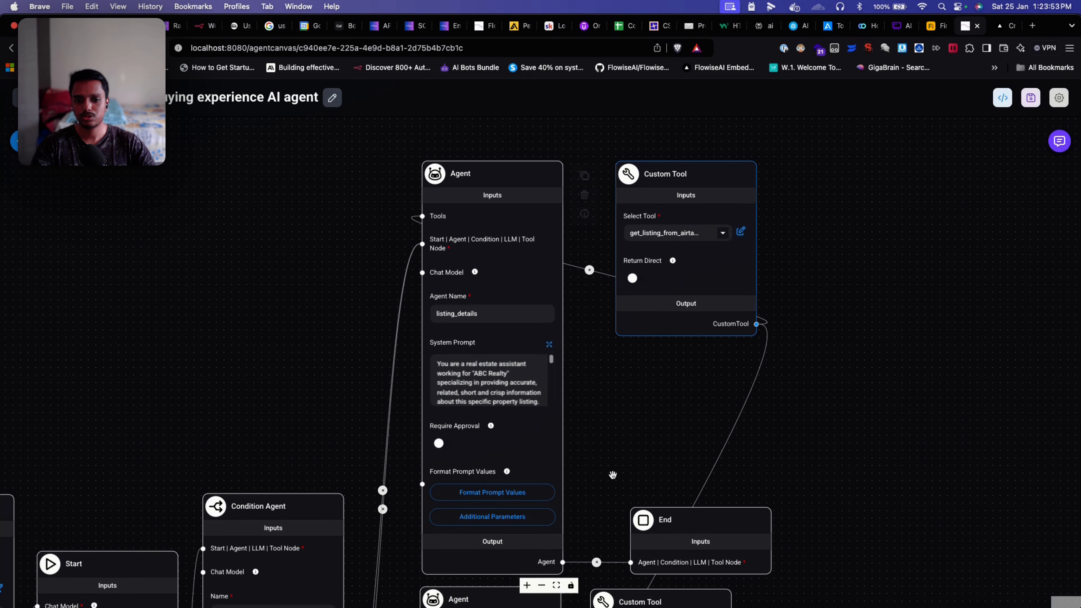
Step: Open the listing_details agent's additional parameters and expand its Update State code
{"action": "scroll", "coordinate": [613, 475], "scroll_direction": "down", "scroll_amount": 5}
{"action": "left_click", "coordinate": [548, 417]}
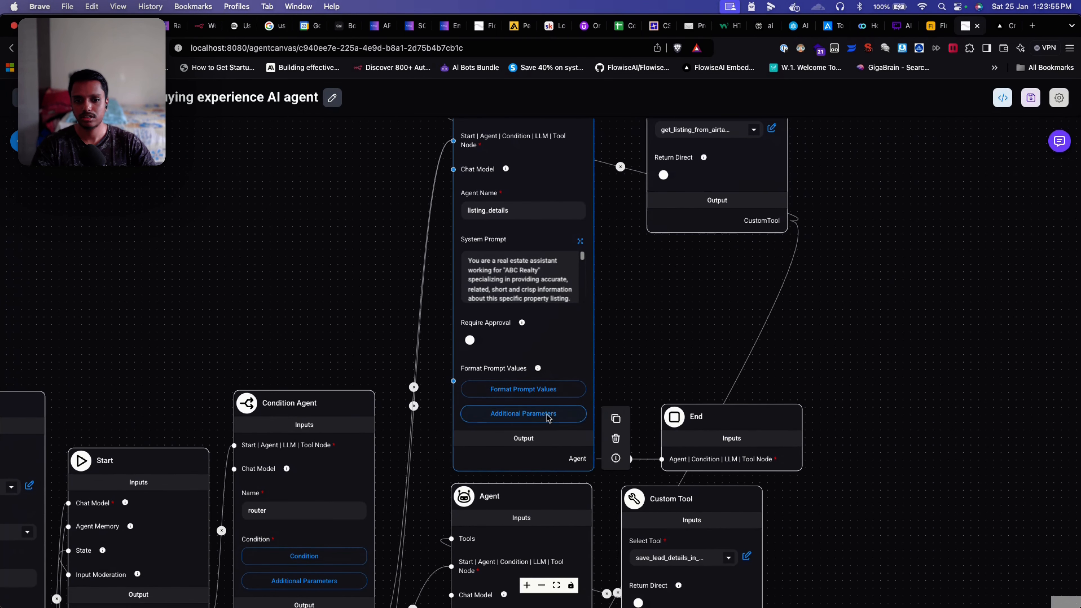
{"action": "left_click", "coordinate": [548, 417]}
{"action": "scroll", "coordinate": [569, 418], "scroll_direction": "down", "scroll_amount": 10}
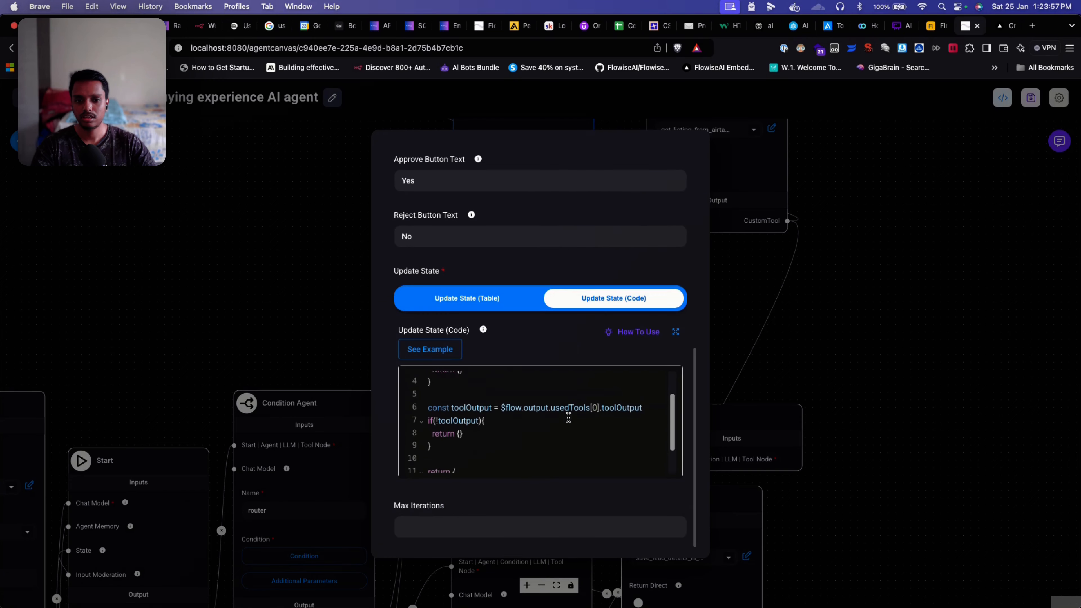
{"action": "scroll", "coordinate": [569, 418], "scroll_direction": "down", "scroll_amount": 2}
{"action": "scroll", "coordinate": [543, 417], "scroll_direction": "up", "scroll_amount": 1}
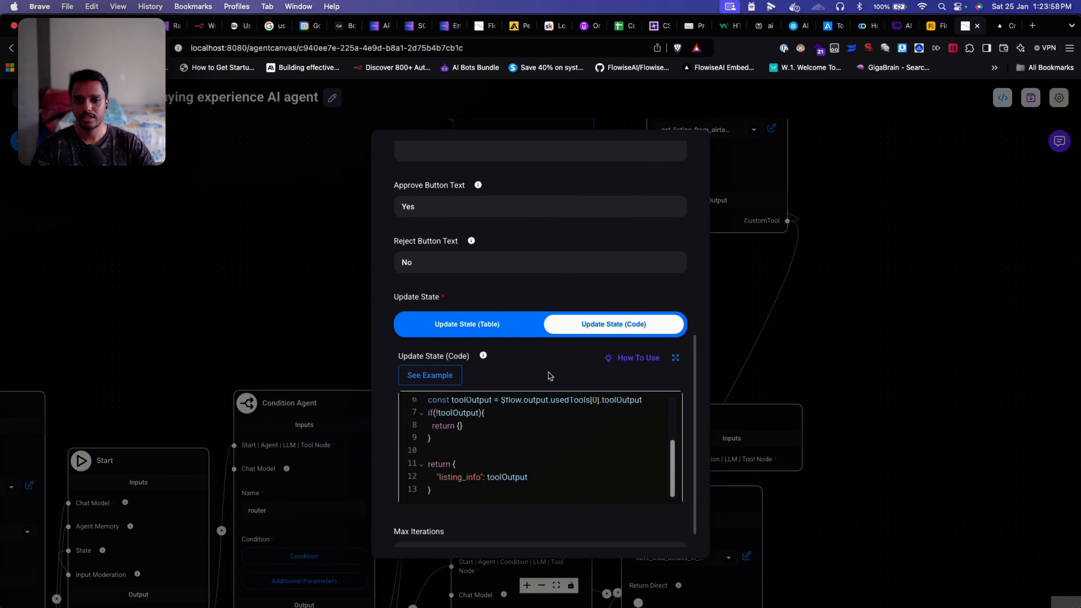
{"action": "left_click", "coordinate": [675, 356]}
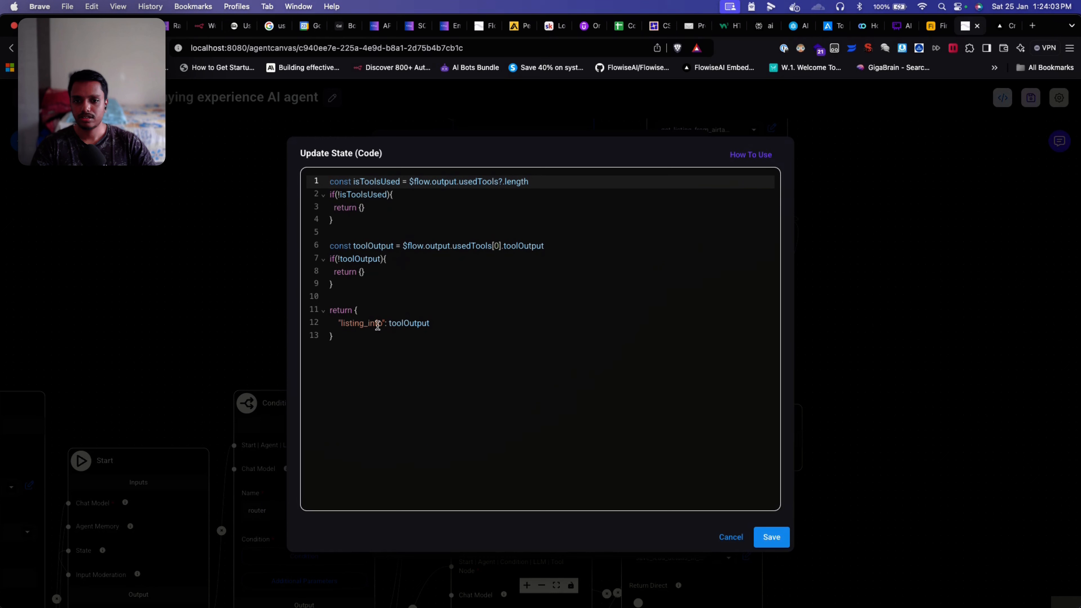
Step: Examine the listing_info key and toolOutput check in the Update State code, save it and close the agent's parameters
{"action": "double_click", "coordinate": [354, 324]}
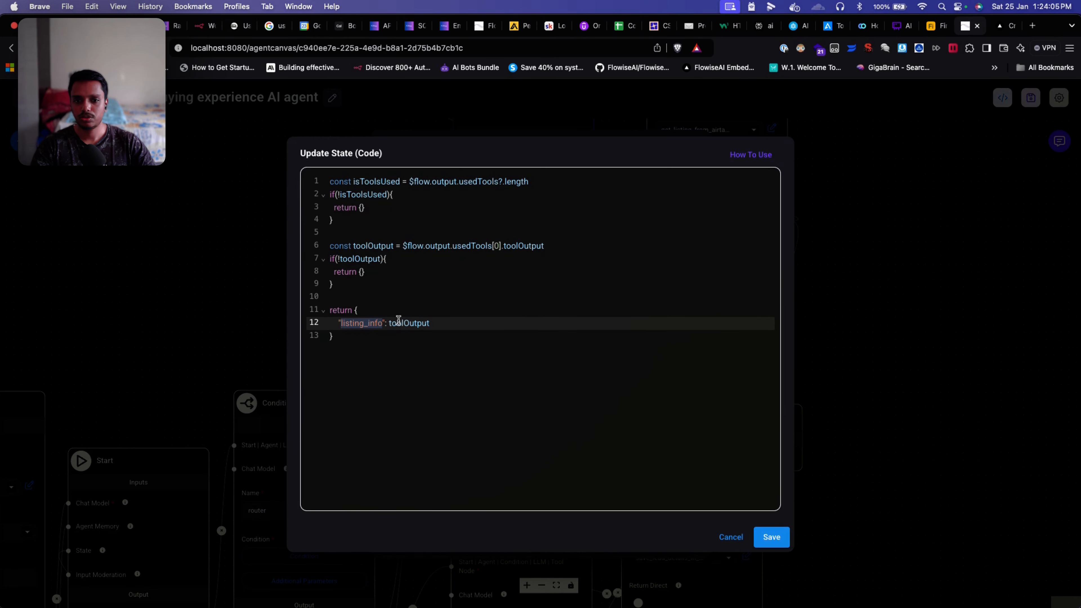
{"action": "left_click", "coordinate": [362, 259]}
{"action": "double_click", "coordinate": [362, 259]}
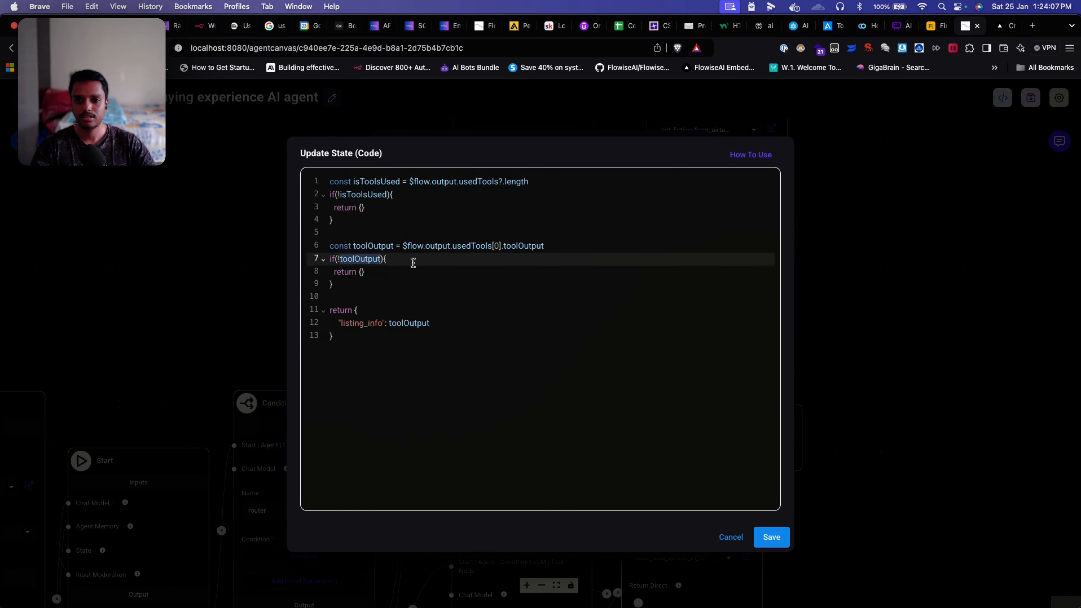
{"action": "left_click", "coordinate": [470, 296]}
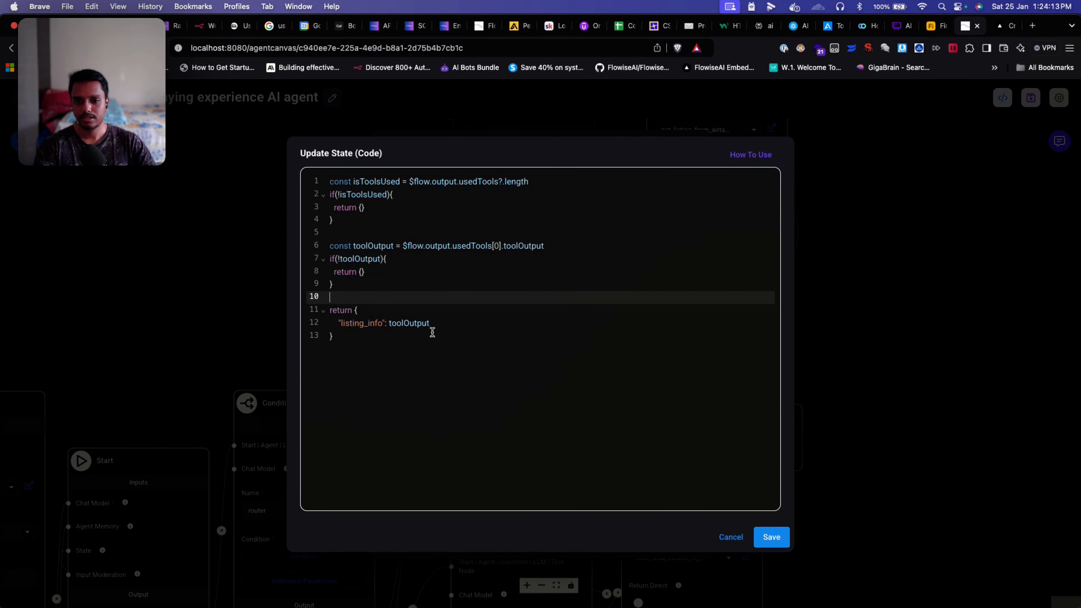
{"action": "left_click", "coordinate": [760, 453]}
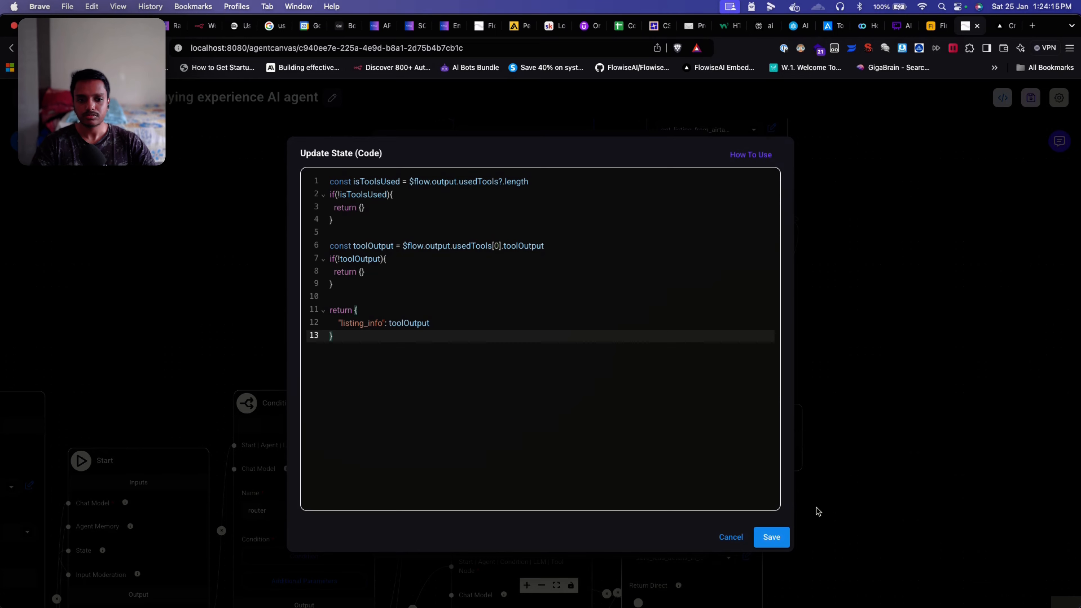
{"action": "left_click", "coordinate": [781, 540]}
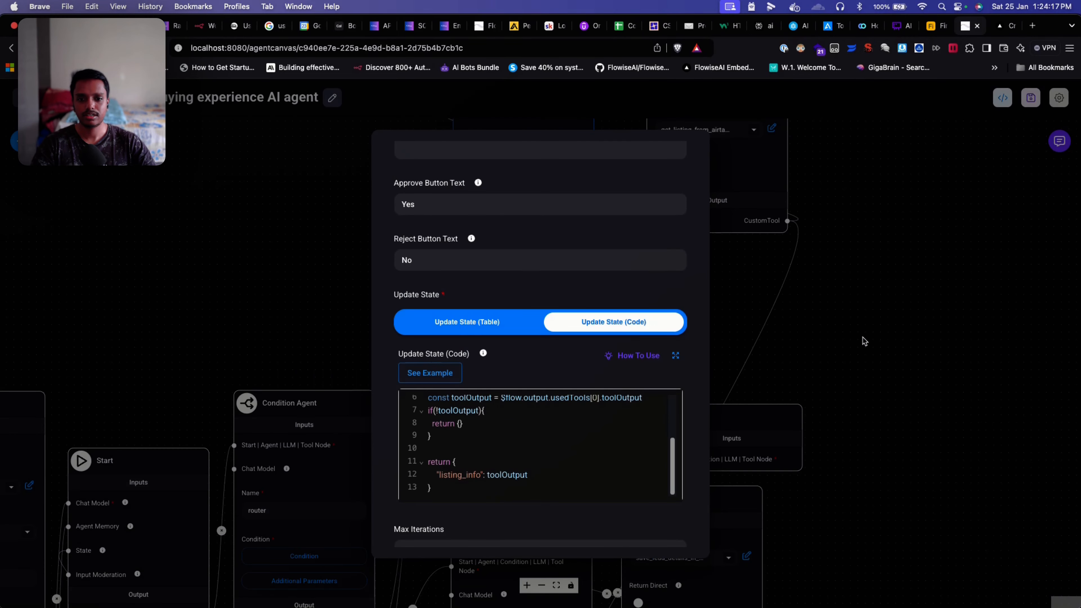
{"action": "left_click", "coordinate": [863, 340]}
Step: Reopen the get_listing_from_airtable tool and examine the start of its JavaScript function
{"action": "left_click_drag", "start_coordinate": [902, 427], "coordinate": [910, 306]}
{"action": "left_click_drag", "start_coordinate": [886, 391], "coordinate": [888, 433]}
{"action": "scroll", "coordinate": [902, 304], "scroll_direction": "up", "scroll_amount": 5}
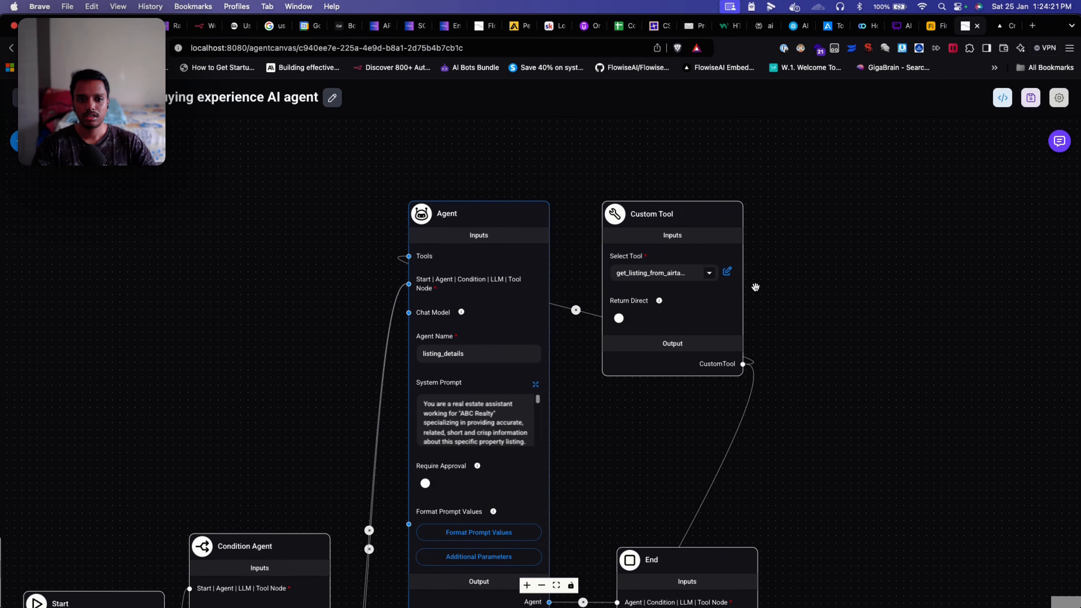
{"action": "left_click", "coordinate": [726, 271]}
{"action": "scroll", "coordinate": [498, 364], "scroll_direction": "down", "scroll_amount": 10}
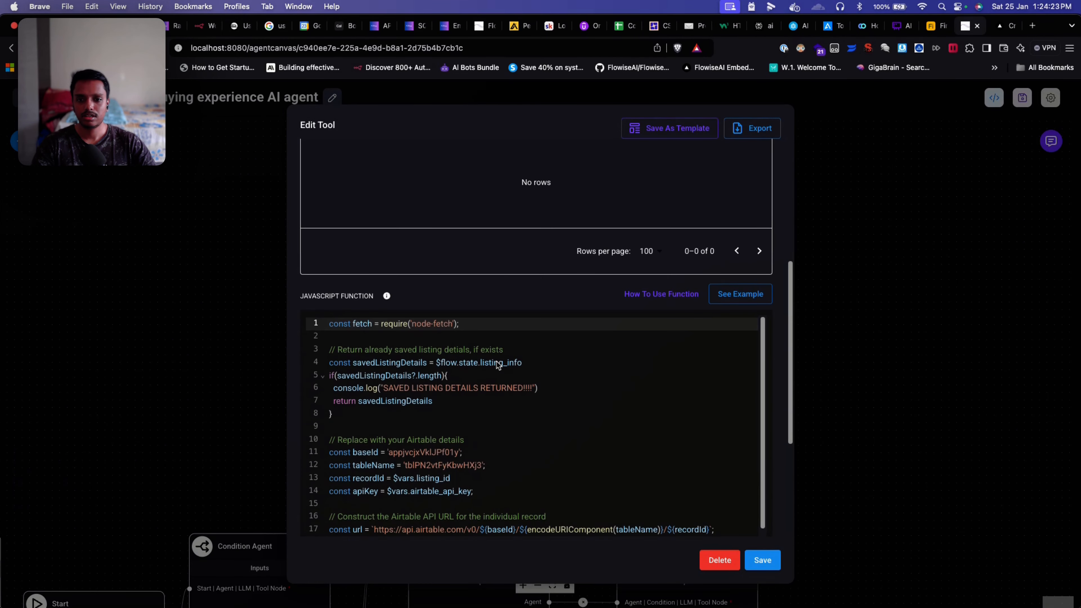
{"action": "scroll", "coordinate": [490, 351], "scroll_direction": "up", "scroll_amount": 5}
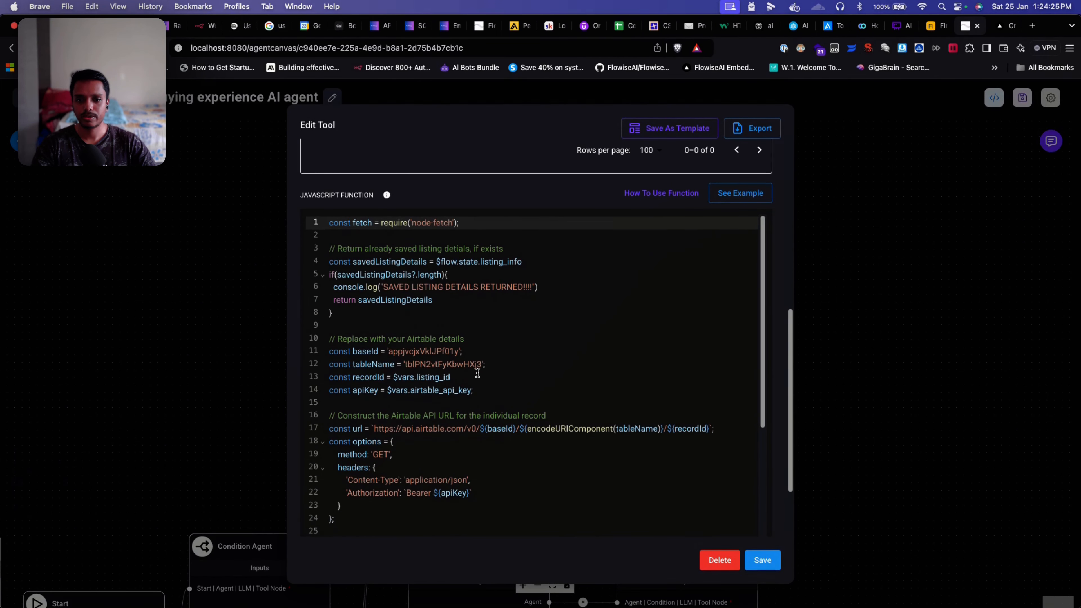
{"action": "scroll", "coordinate": [484, 426], "scroll_direction": "down", "scroll_amount": 1}
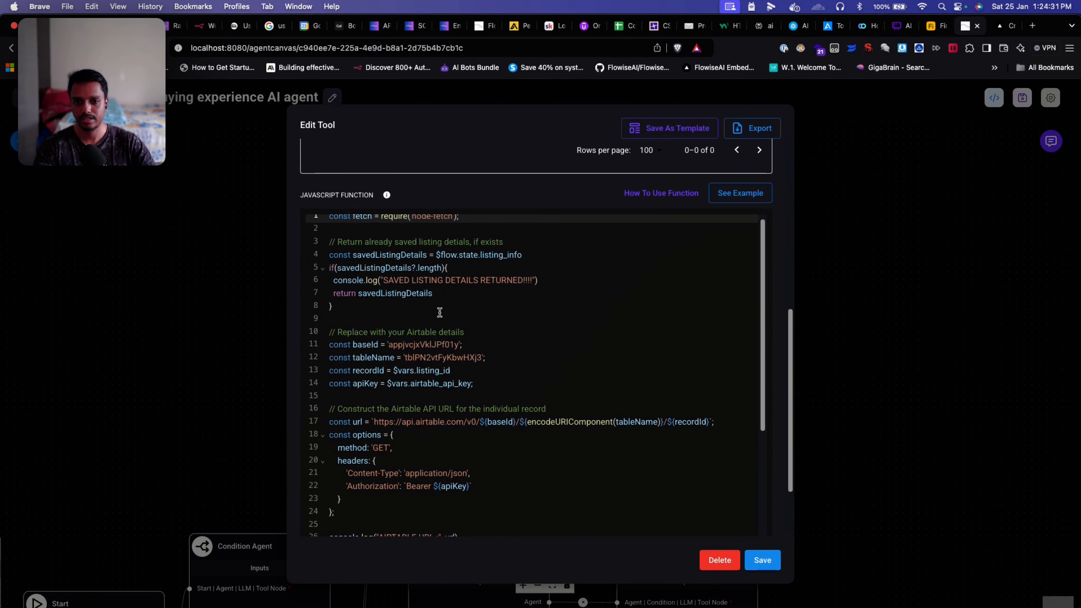
{"action": "scroll", "coordinate": [439, 312], "scroll_direction": "up", "scroll_amount": 1}
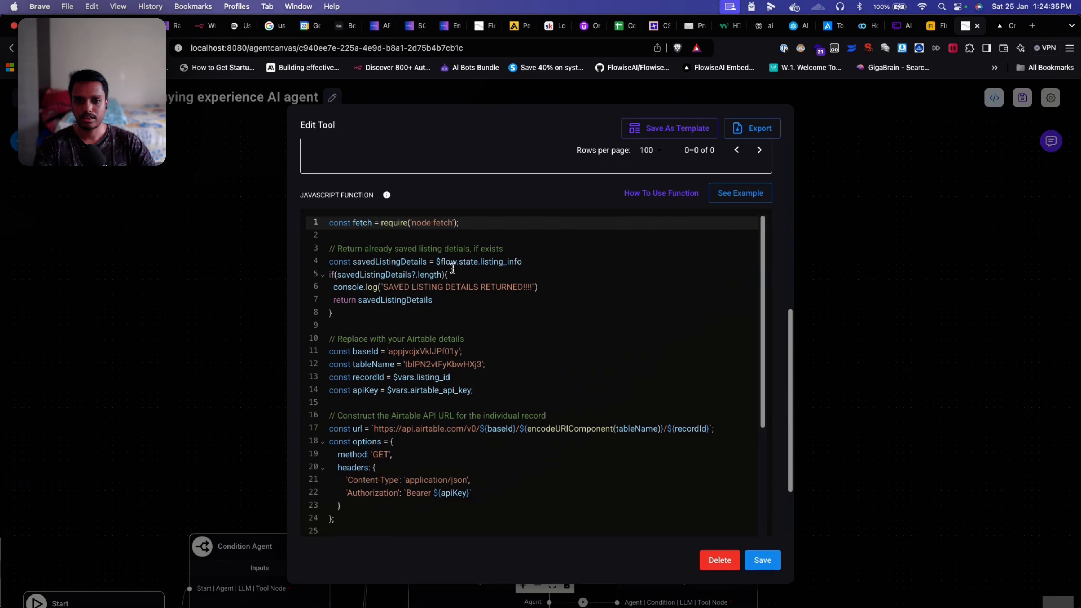
Step: Highlight the saved-details check in the tool's function, including $flow.state.listing_info and the return savedListingDetails line
{"action": "left_click_drag", "start_coordinate": [354, 315], "coordinate": [328, 268]}
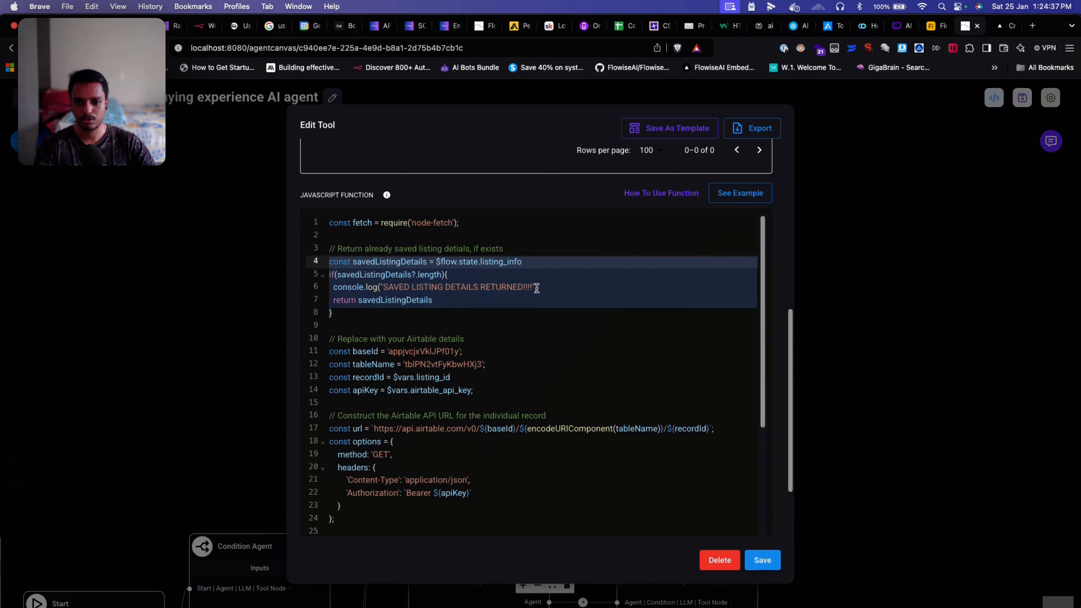
{"action": "left_click", "coordinate": [490, 272]}
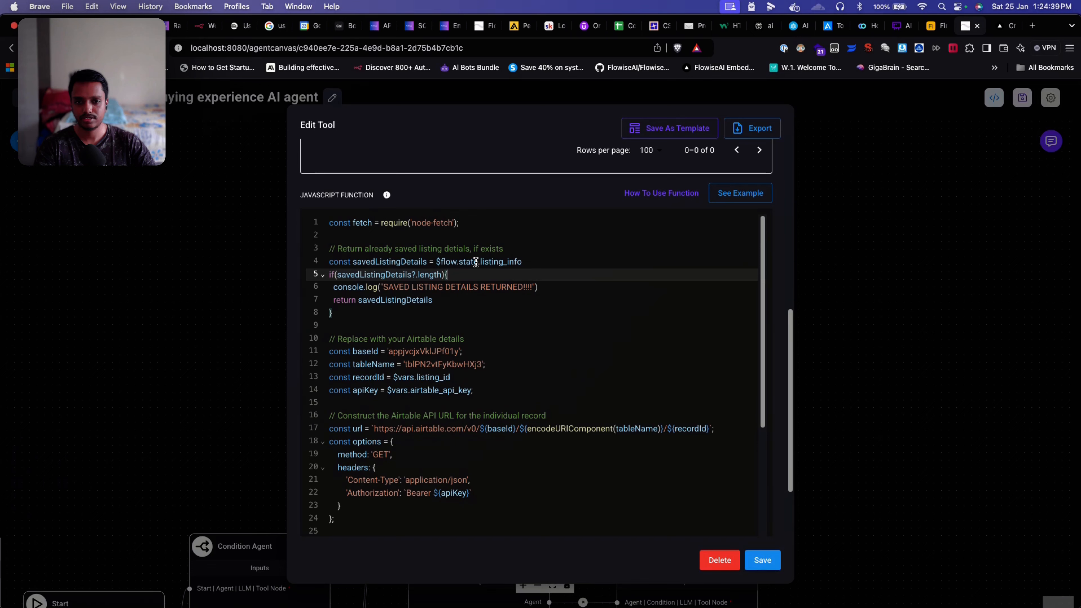
{"action": "left_click_drag", "start_coordinate": [480, 262], "coordinate": [522, 261]}
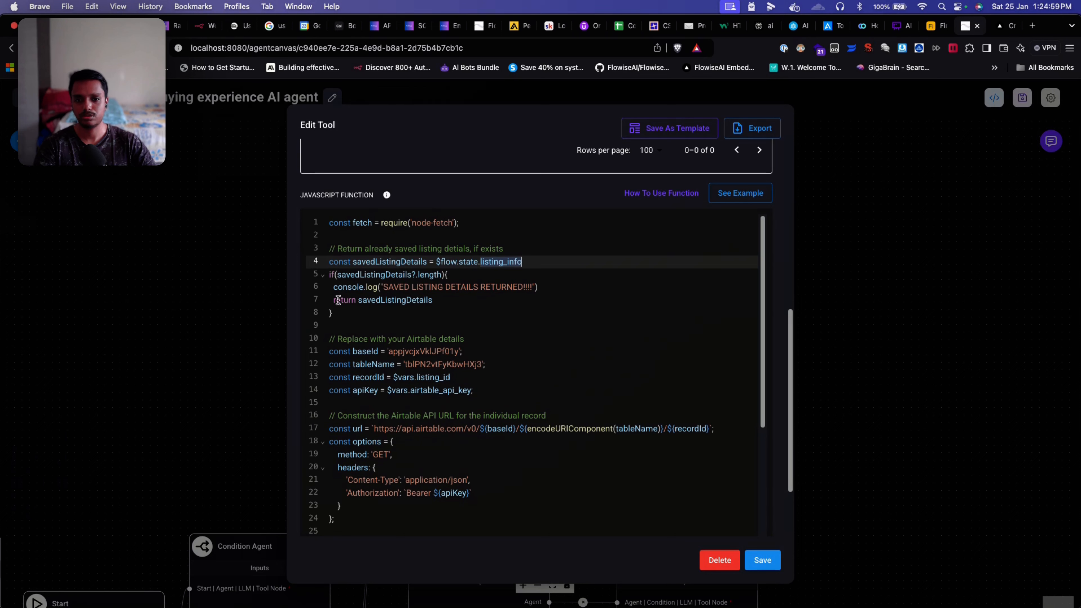
{"action": "left_click_drag", "start_coordinate": [338, 300], "coordinate": [433, 300]}
{"action": "left_click", "coordinate": [454, 299]}
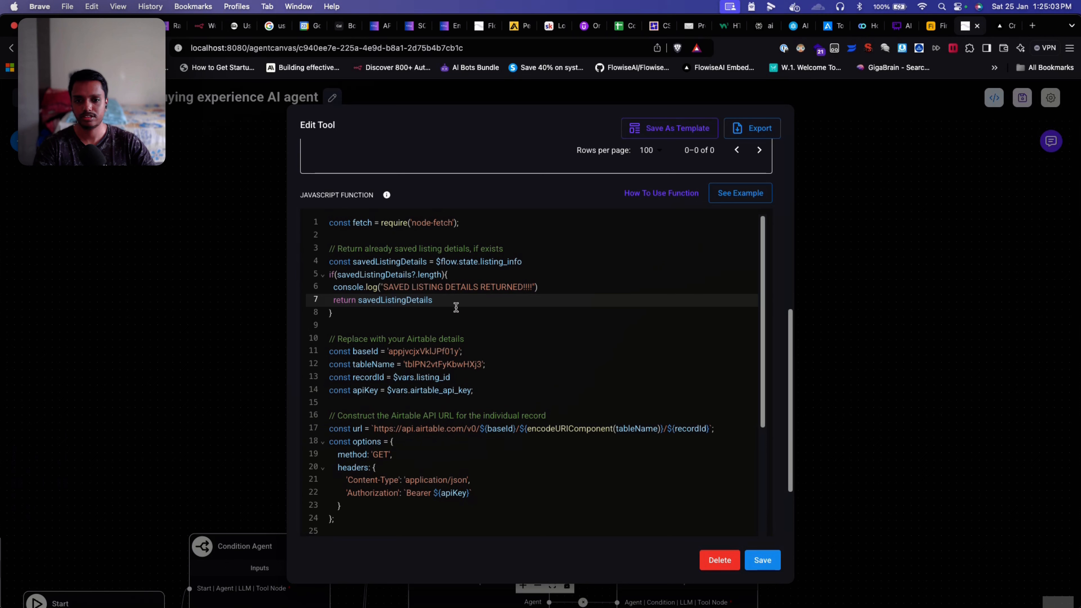
Step: Review the function's Airtable request, error handling and finalResponse fields, close the tool and return to the overall agent flow
{"action": "scroll", "coordinate": [513, 422], "scroll_direction": "down", "scroll_amount": 1}
{"action": "scroll", "coordinate": [512, 421], "scroll_direction": "down", "scroll_amount": 3}
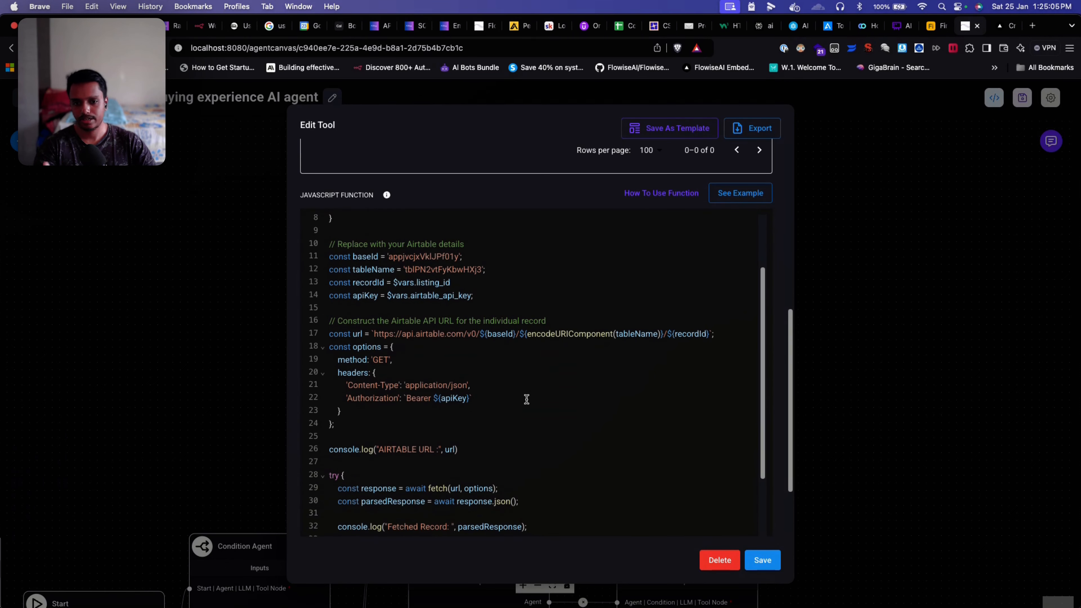
{"action": "scroll", "coordinate": [526, 399], "scroll_direction": "down", "scroll_amount": 3}
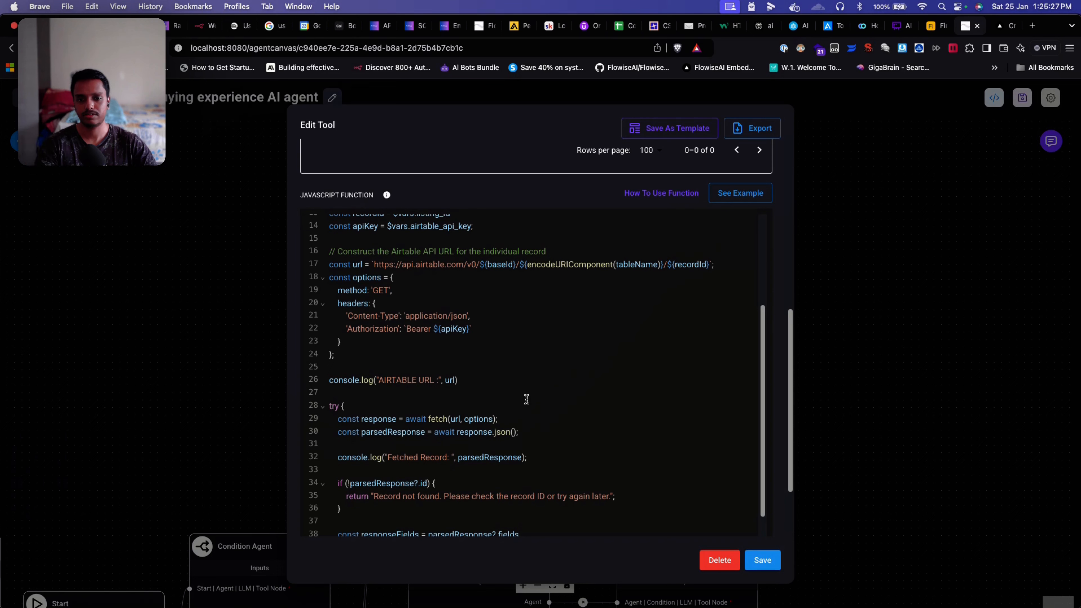
{"action": "scroll", "coordinate": [529, 388], "scroll_direction": "up", "scroll_amount": 5}
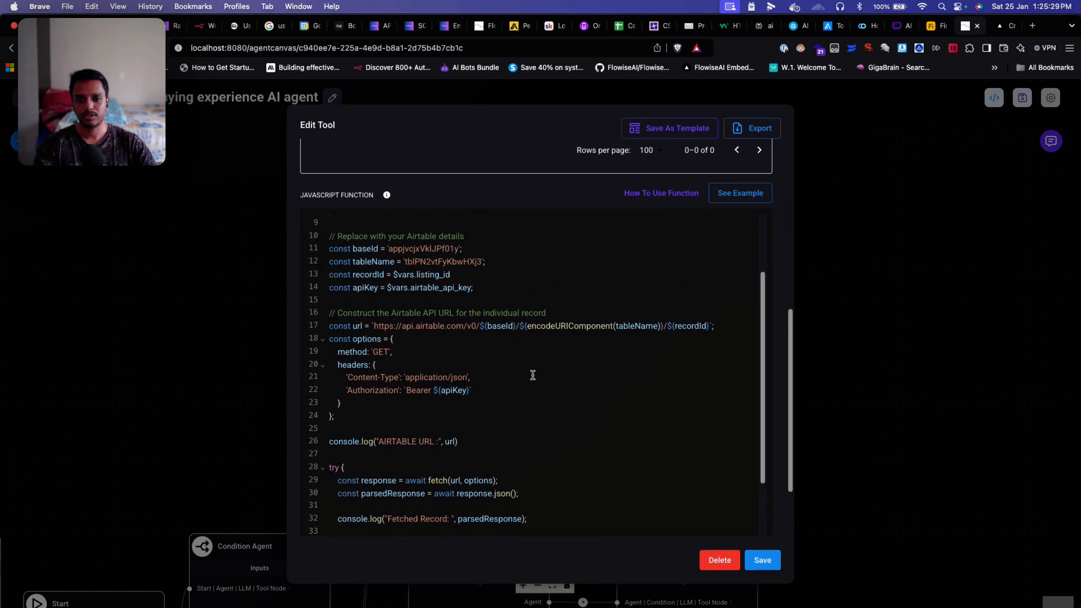
{"action": "scroll", "coordinate": [533, 370], "scroll_direction": "up", "scroll_amount": 3}
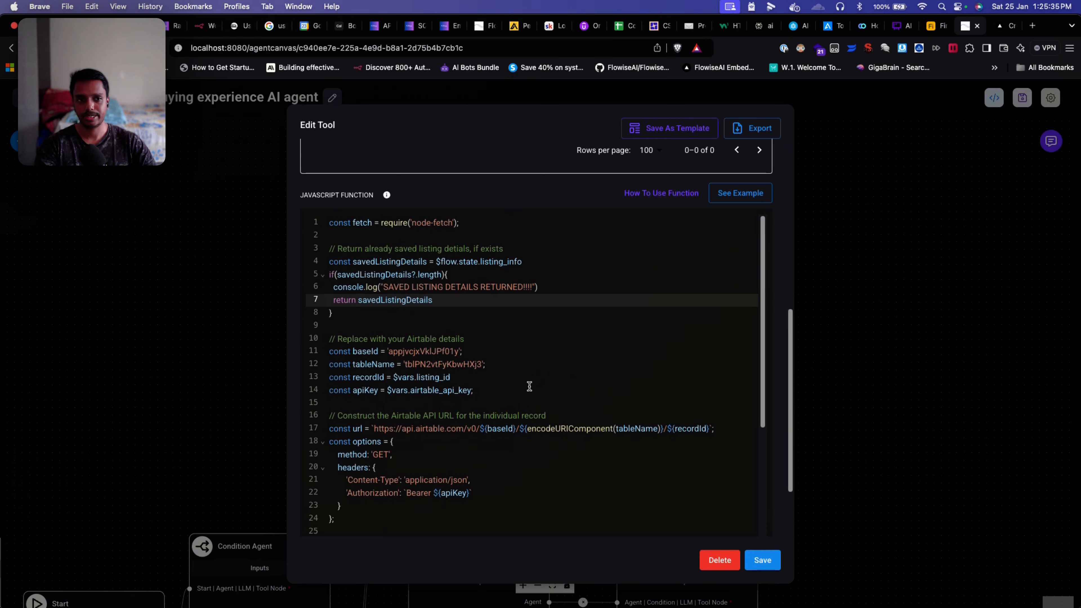
{"action": "scroll", "coordinate": [530, 386], "scroll_direction": "down", "scroll_amount": 3}
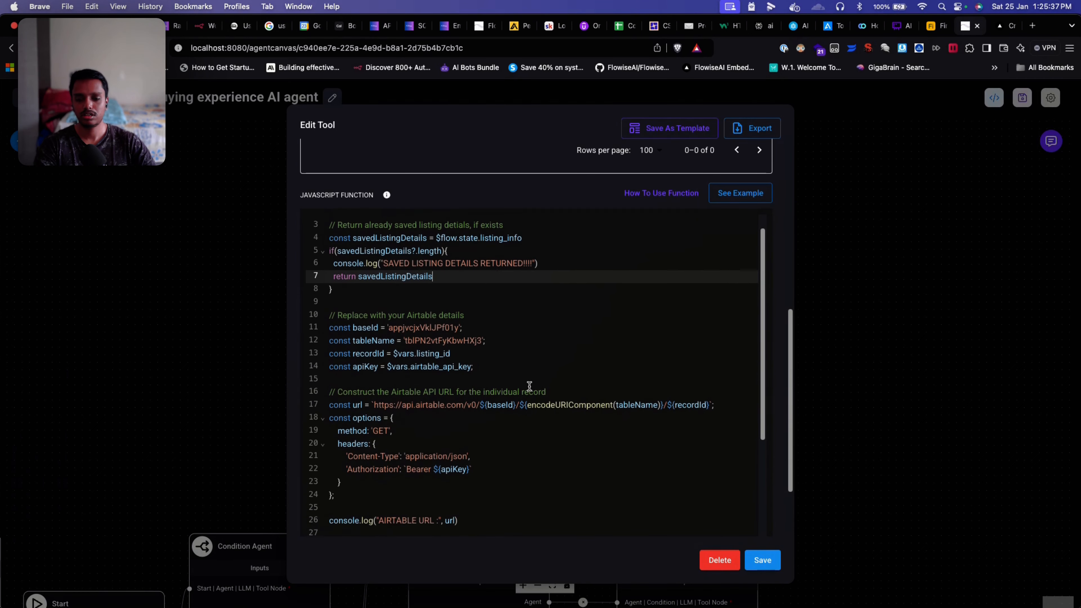
{"action": "scroll", "coordinate": [530, 386], "scroll_direction": "down", "scroll_amount": 10}
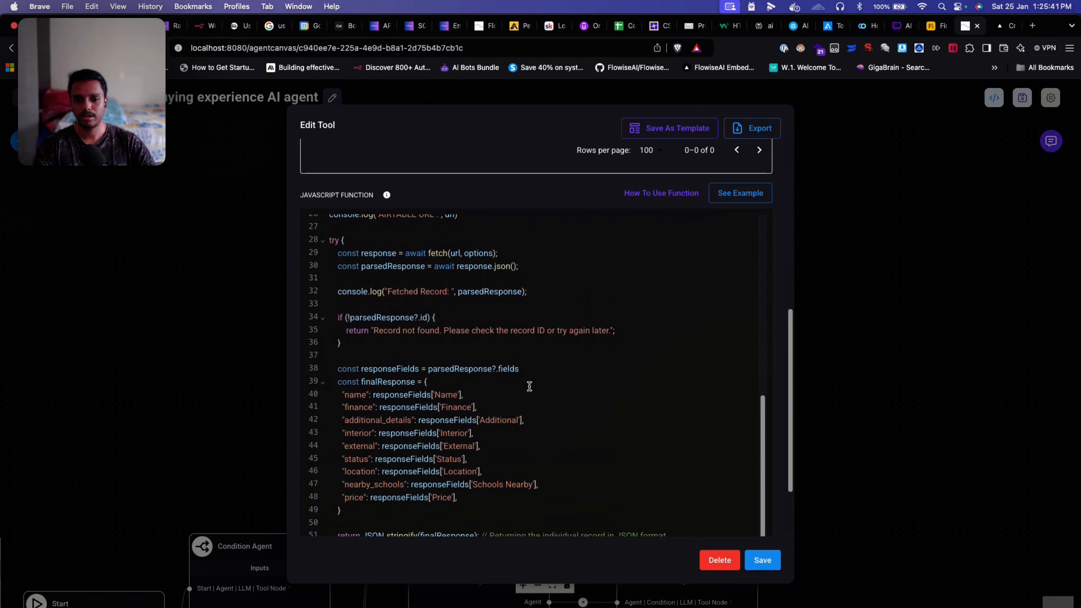
{"action": "scroll", "coordinate": [530, 386], "scroll_direction": "up", "scroll_amount": 3}
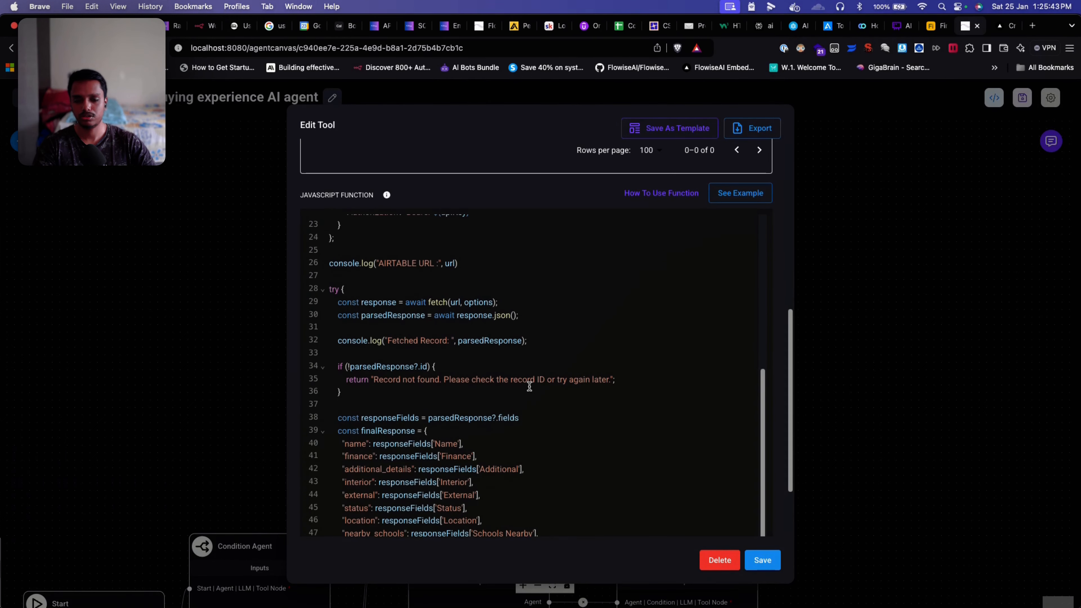
{"action": "scroll", "coordinate": [530, 386], "scroll_direction": "up", "scroll_amount": 6}
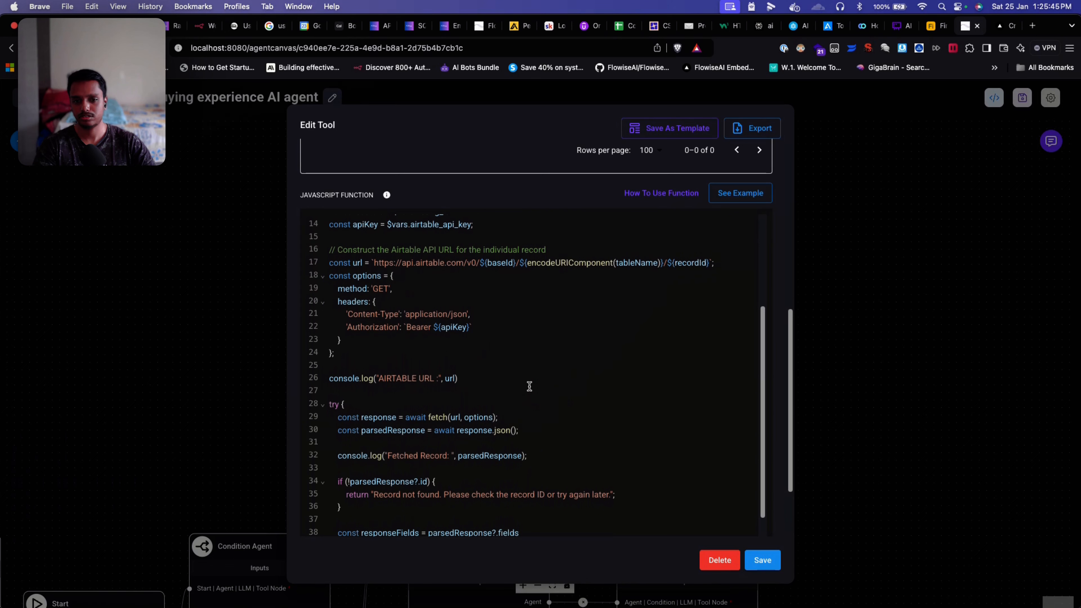
{"action": "scroll", "coordinate": [530, 386], "scroll_direction": "up", "scroll_amount": 7}
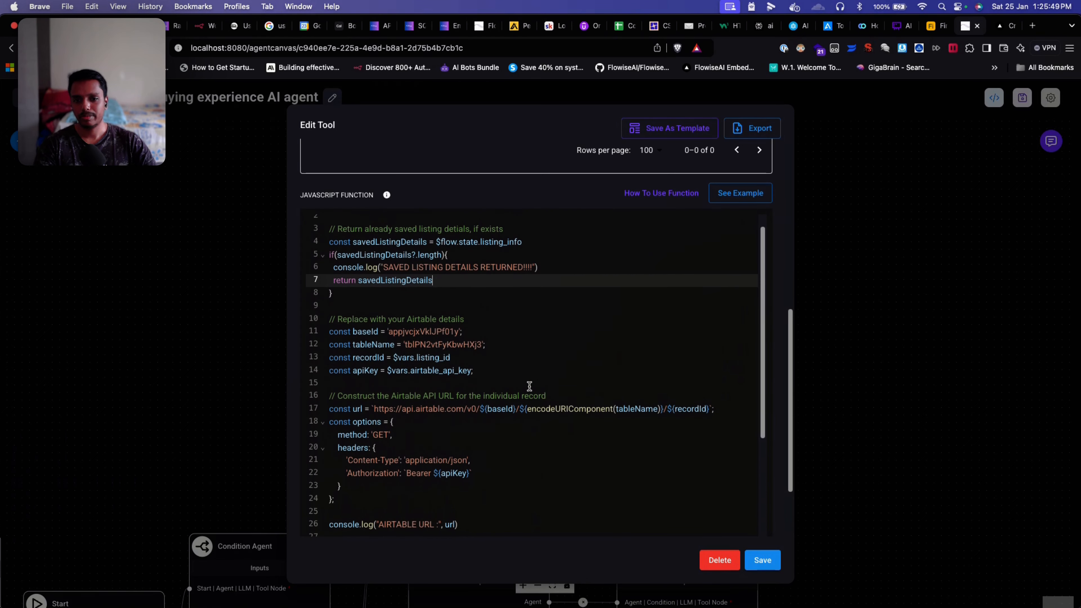
{"action": "scroll", "coordinate": [529, 386], "scroll_direction": "up", "scroll_amount": 1}
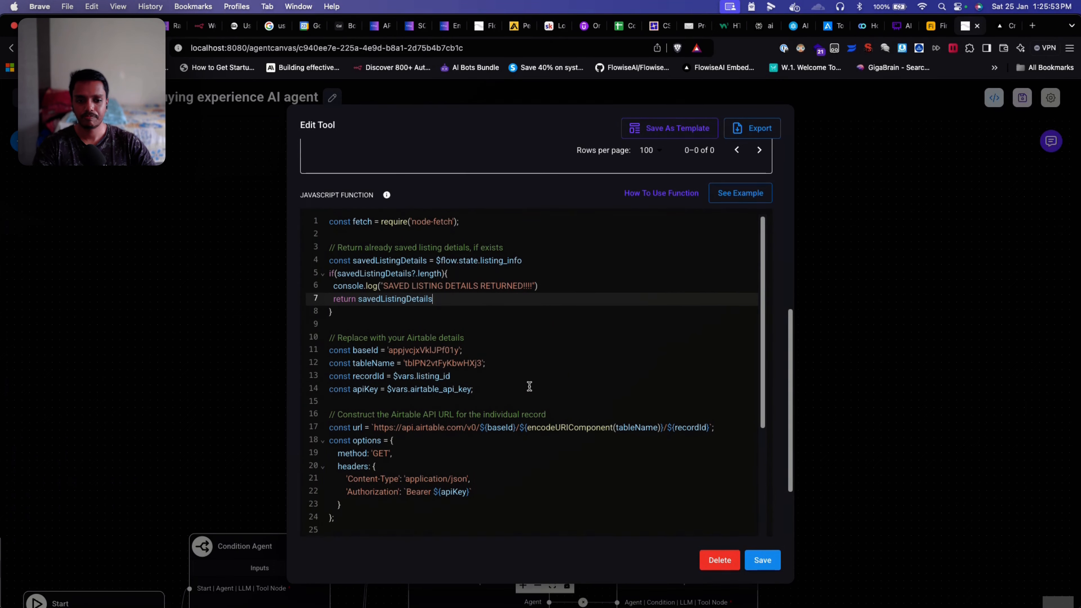
{"action": "left_click", "coordinate": [889, 330]}
{"action": "scroll", "coordinate": [847, 413], "scroll_direction": "down", "scroll_amount": 5}
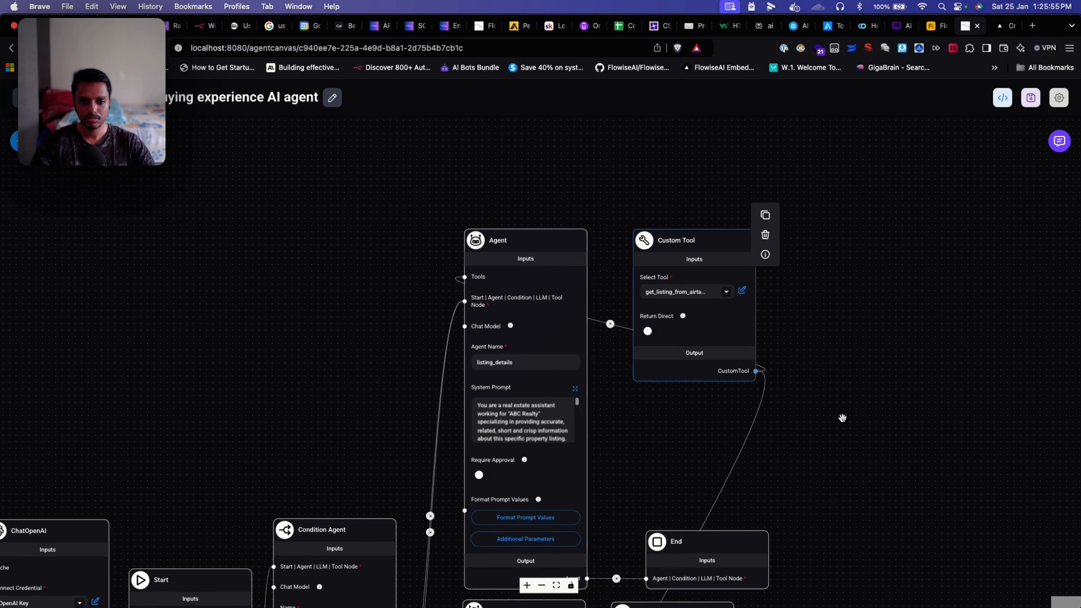
{"action": "left_click_drag", "start_coordinate": [849, 442], "coordinate": [855, 293]}
{"action": "scroll", "coordinate": [860, 417], "scroll_direction": "down", "scroll_amount": 1}
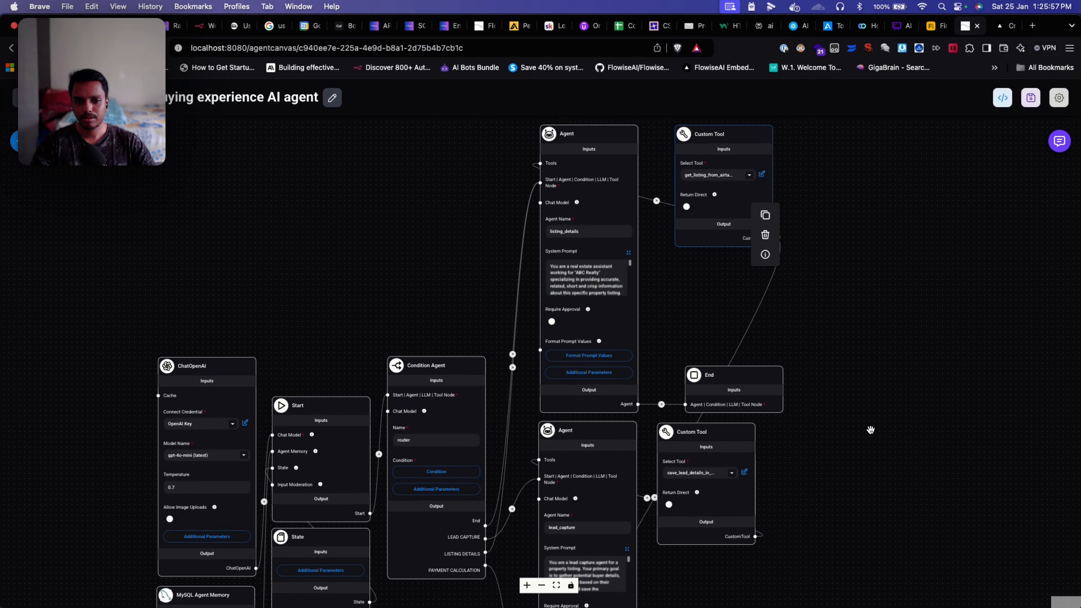
Step: Examine the agent flow's layout, from the ChatOpenAI and MySQL Agent Memory nodes through the router to the three agents and their tools
{"action": "left_click_drag", "start_coordinate": [874, 427], "coordinate": [831, 318]}
{"action": "scroll", "coordinate": [832, 415], "scroll_direction": "down", "scroll_amount": 3}
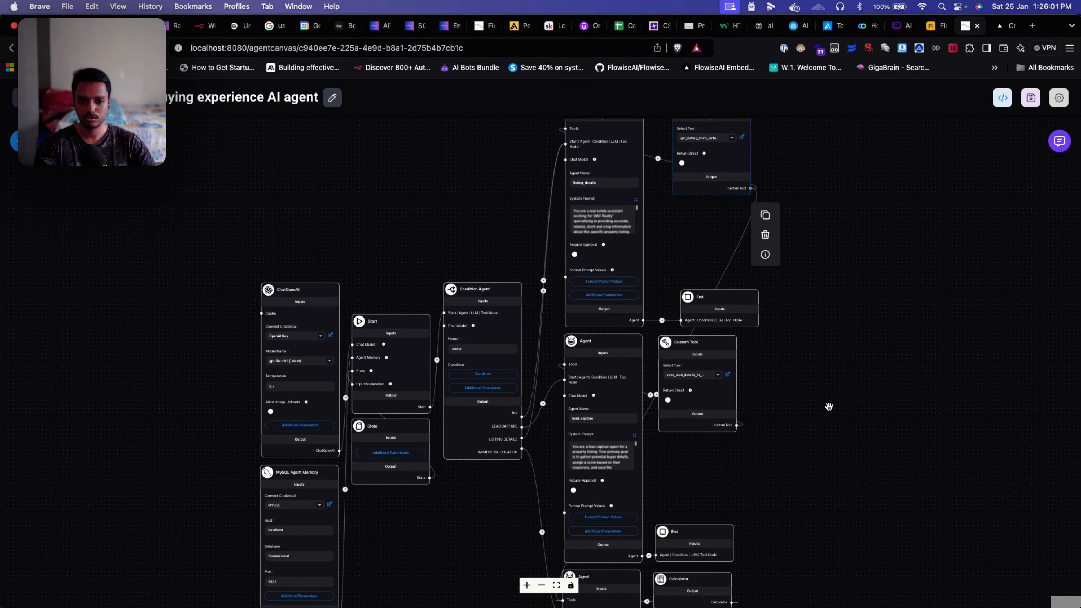
{"action": "scroll", "coordinate": [823, 416], "scroll_direction": "up", "scroll_amount": 2}
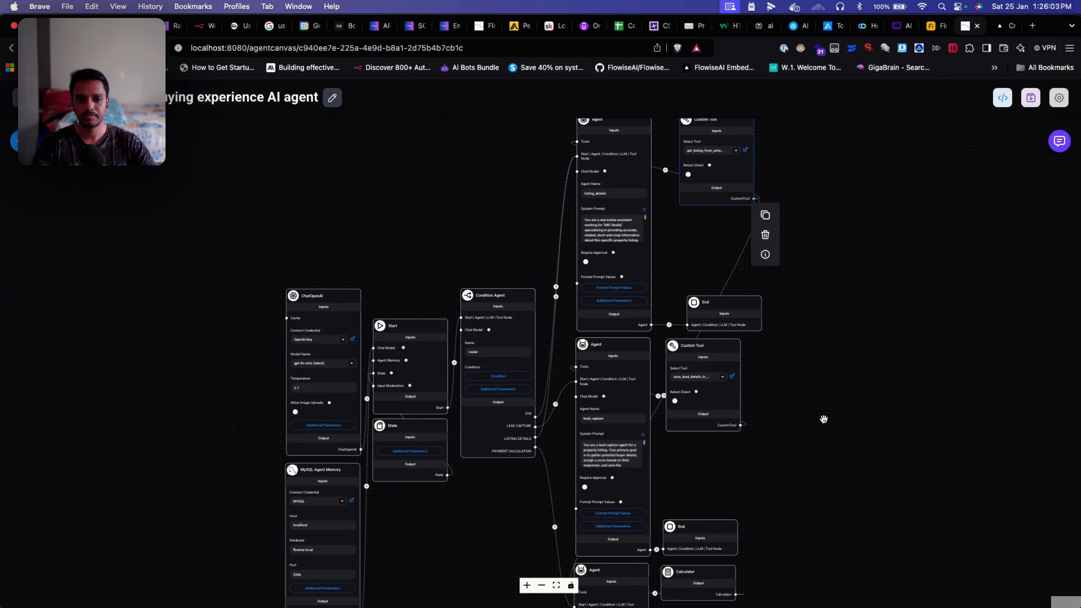
{"action": "scroll", "coordinate": [823, 418], "scroll_direction": "down", "scroll_amount": 10}
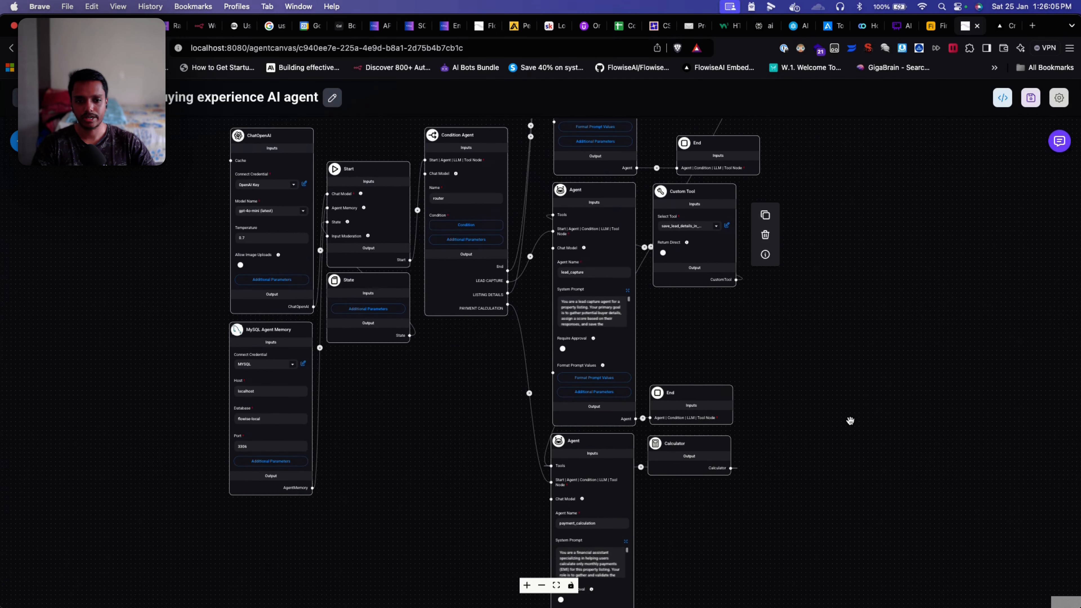
{"action": "scroll", "coordinate": [850, 352], "scroll_direction": "up", "scroll_amount": 8}
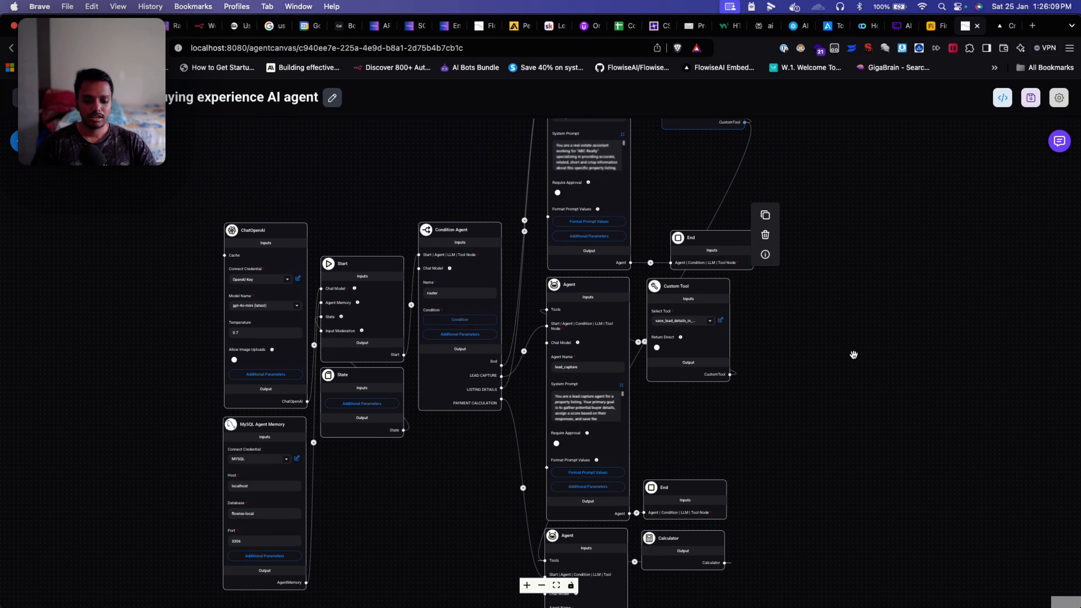
{"action": "scroll", "coordinate": [839, 383], "scroll_direction": "up", "scroll_amount": 4}
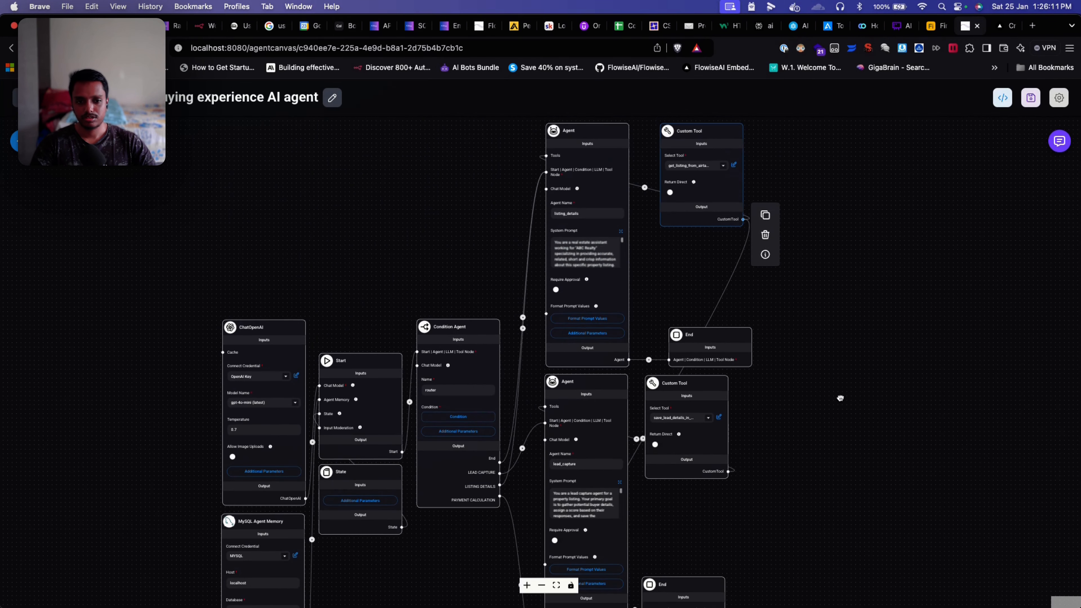
{"action": "scroll", "coordinate": [834, 413], "scroll_direction": "up", "scroll_amount": 1}
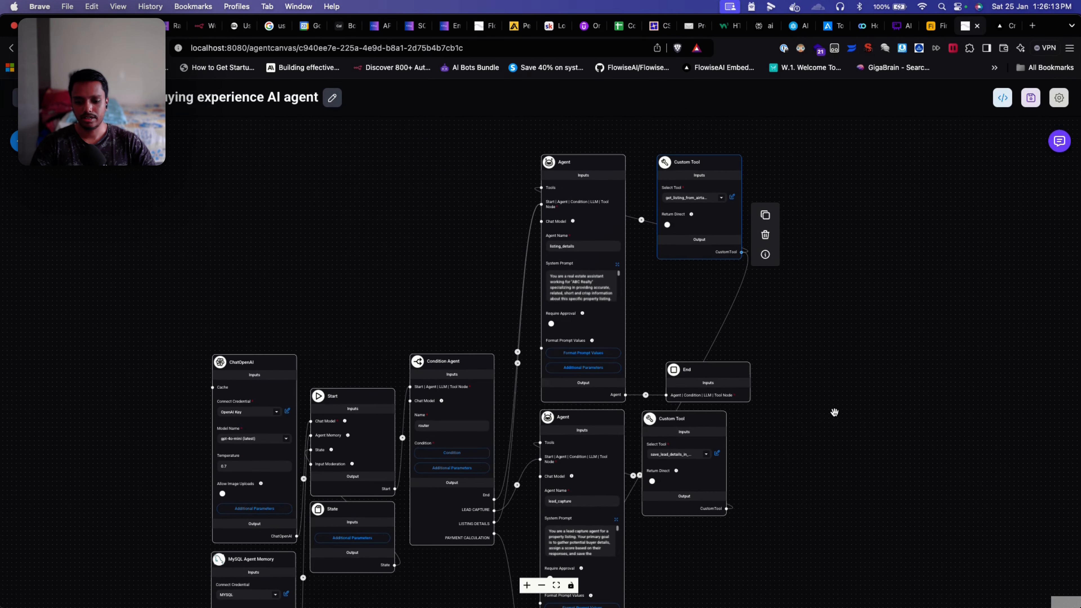
{"action": "scroll", "coordinate": [834, 412], "scroll_direction": "up", "scroll_amount": 2}
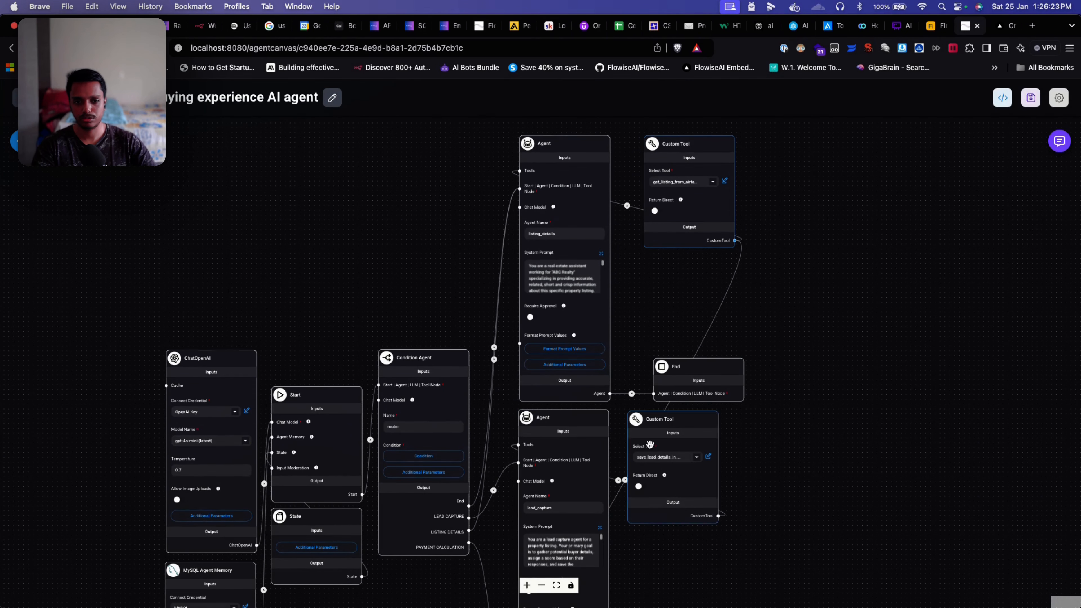
{"action": "scroll", "coordinate": [820, 423], "scroll_direction": "down", "scroll_amount": 1}
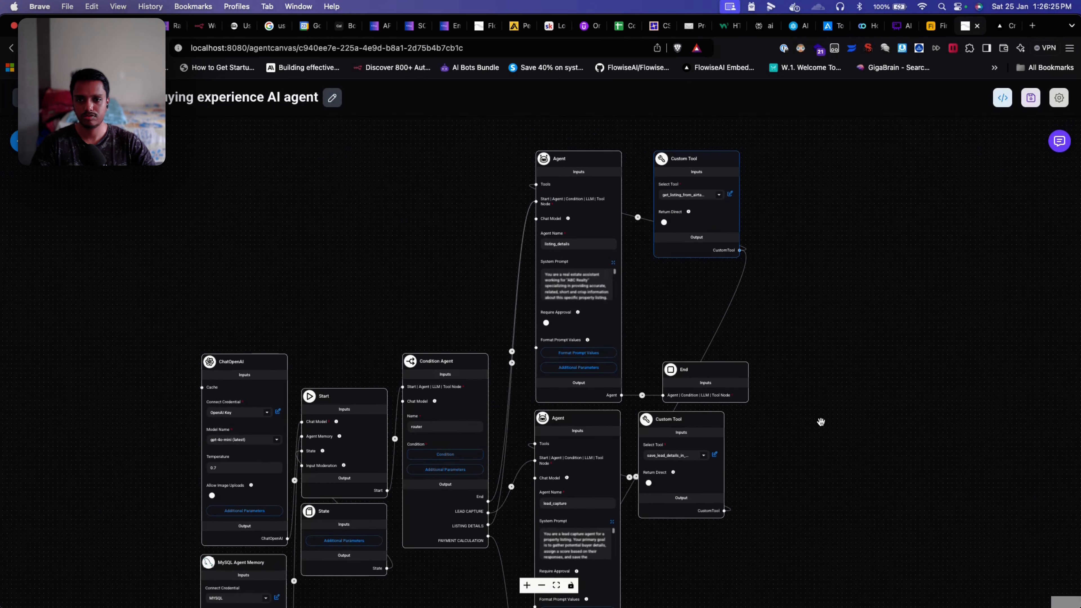
Step: Save the agent flow, leave its canvas and open the list of variables
{"action": "left_click", "coordinate": [1031, 97]}
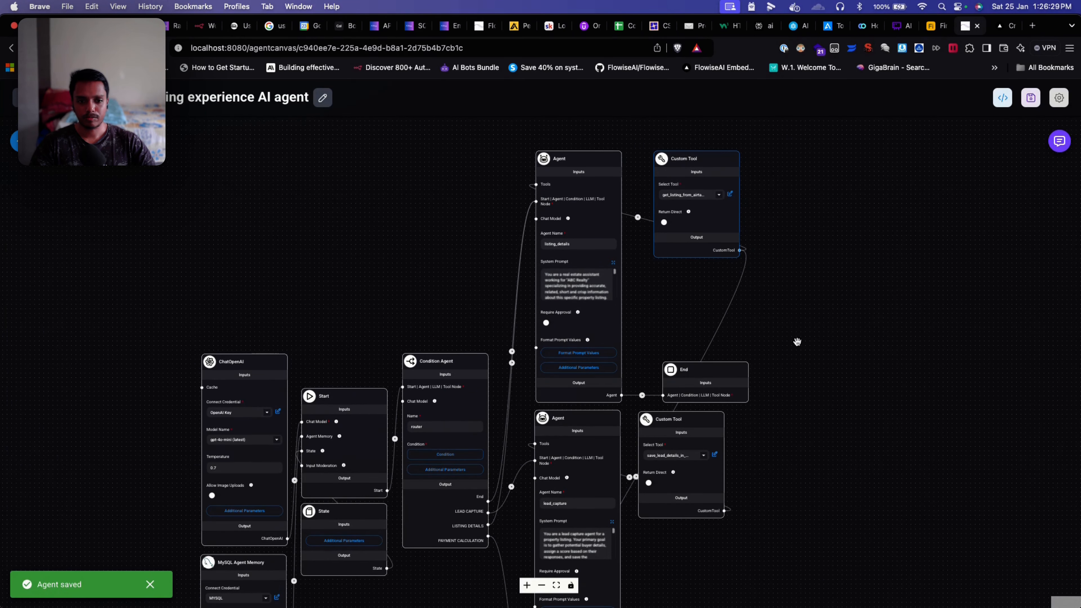
{"action": "left_click_drag", "start_coordinate": [809, 361], "coordinate": [804, 315]}
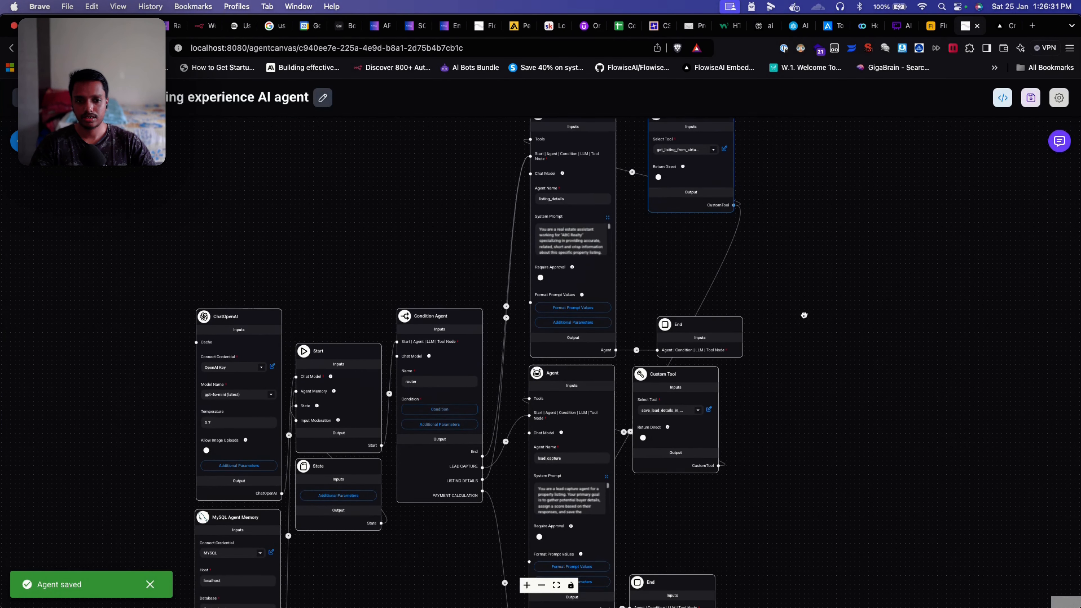
{"action": "left_click", "coordinate": [21, 98]}
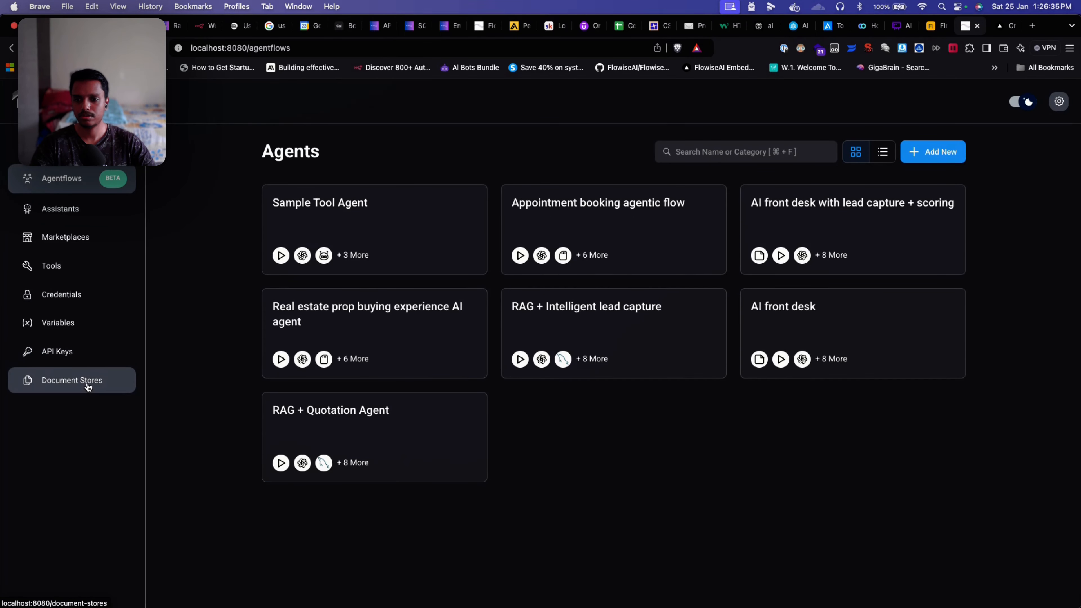
{"action": "left_click", "coordinate": [80, 327]}
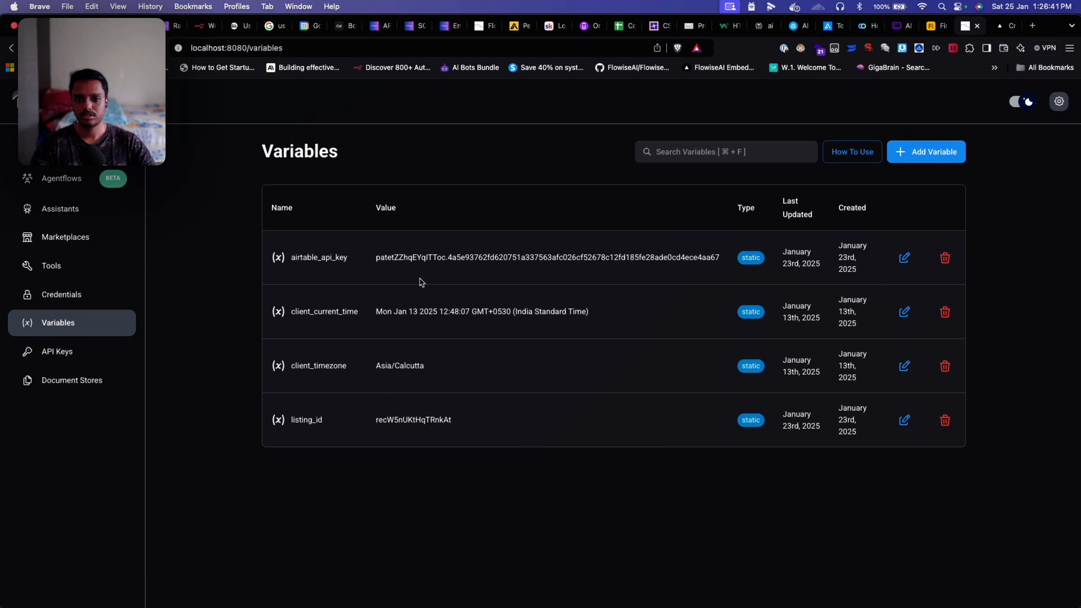
Step: Highlight the airtable_api_key and listing_id names in the variables list
{"action": "left_click_drag", "start_coordinate": [292, 257], "coordinate": [349, 259]}
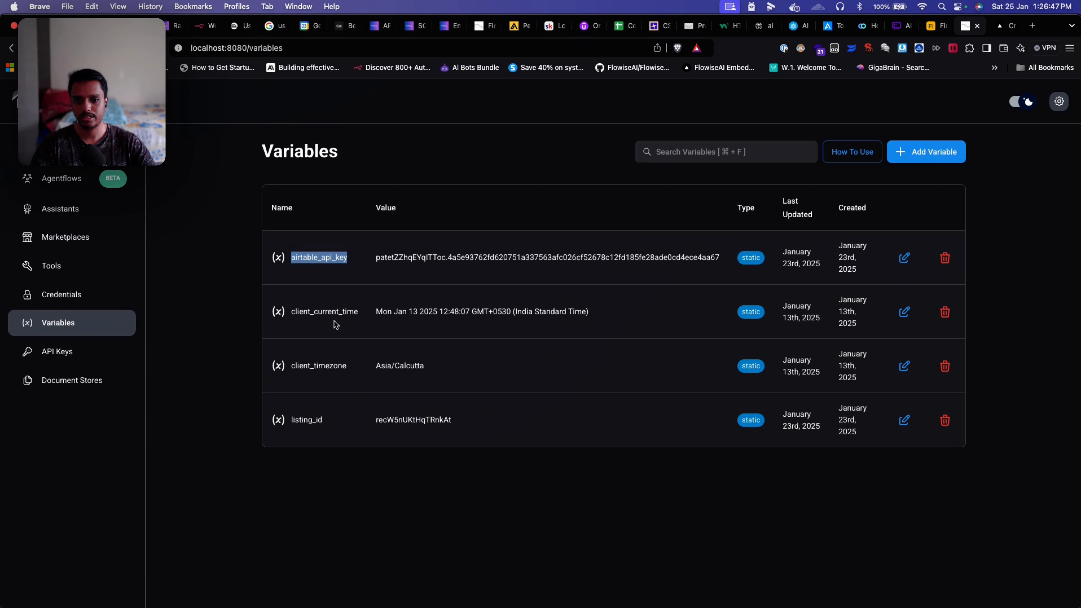
{"action": "left_click", "coordinate": [336, 271]}
{"action": "left_click_drag", "start_coordinate": [346, 258], "coordinate": [288, 261]}
{"action": "left_click_drag", "start_coordinate": [323, 421], "coordinate": [295, 420]}
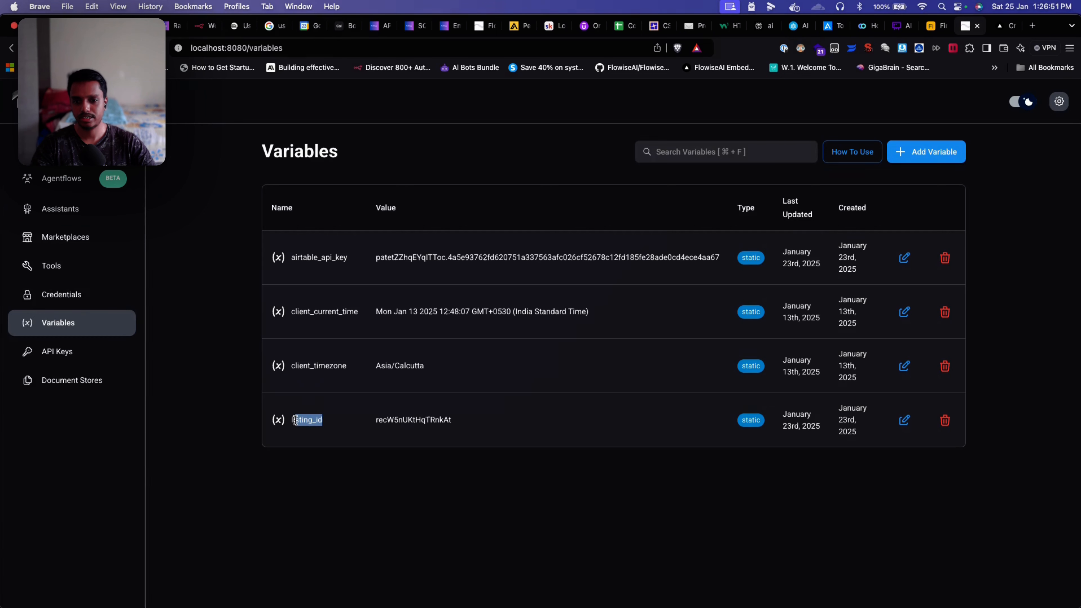
{"action": "left_click", "coordinate": [338, 421]}
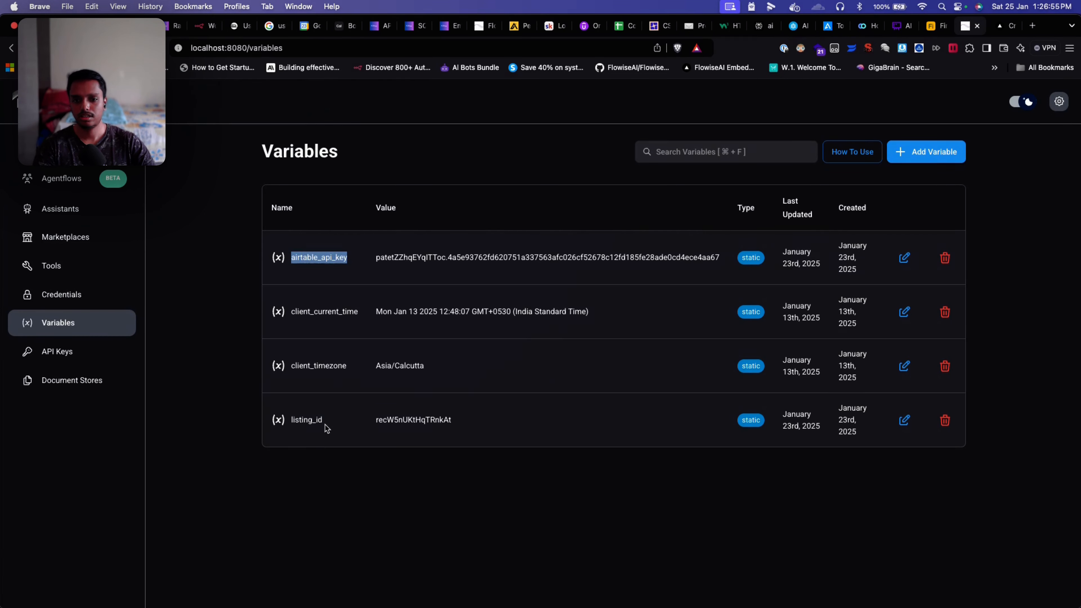
{"action": "left_click_drag", "start_coordinate": [324, 421], "coordinate": [291, 421]}
{"action": "left_click", "coordinate": [428, 426]}
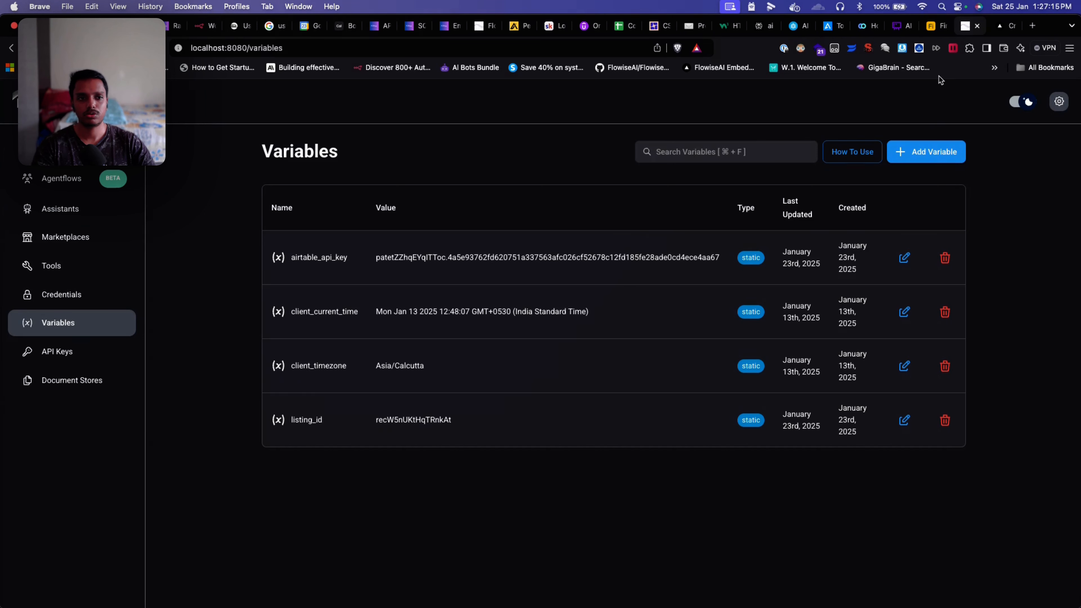
Step: Switch to the Airtable listings table to compare it with the Flowise variables, and return to the list of agentflows
{"action": "left_click", "coordinate": [938, 32]}
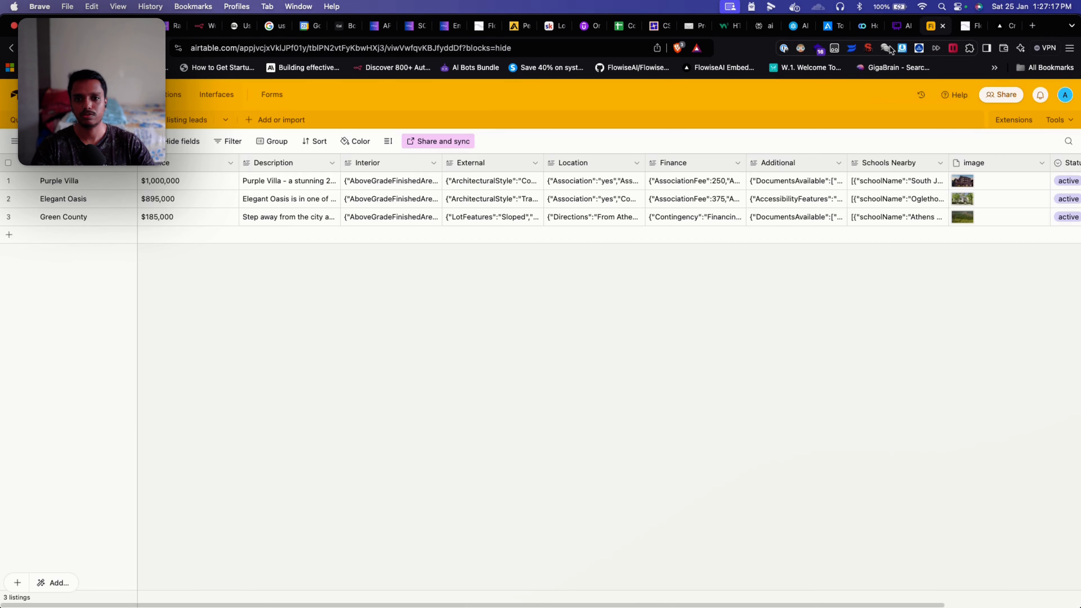
{"action": "left_click", "coordinate": [964, 34]}
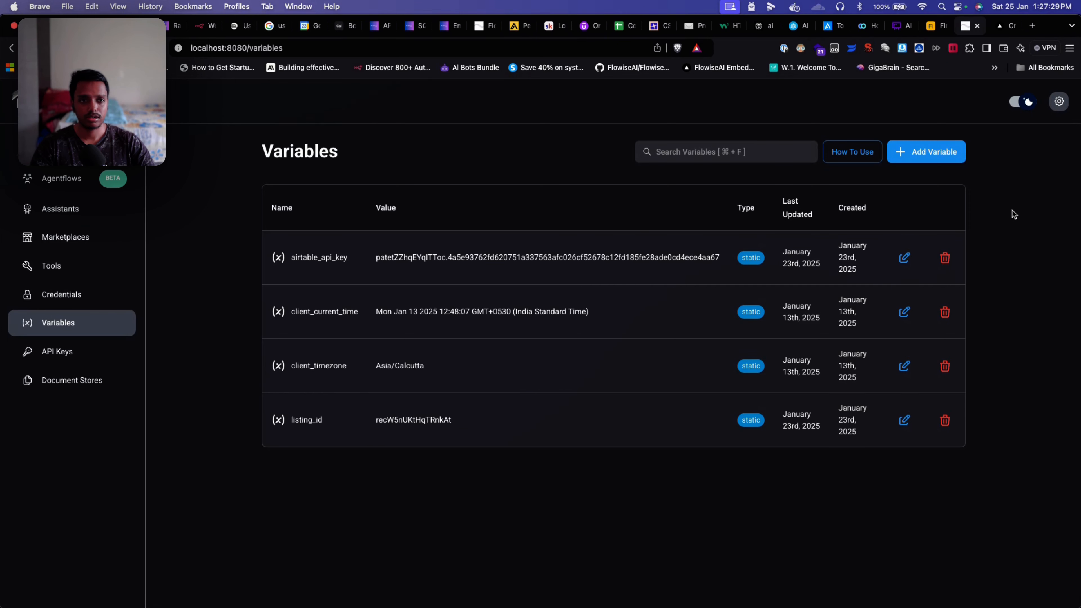
{"action": "left_click", "coordinate": [935, 33]}
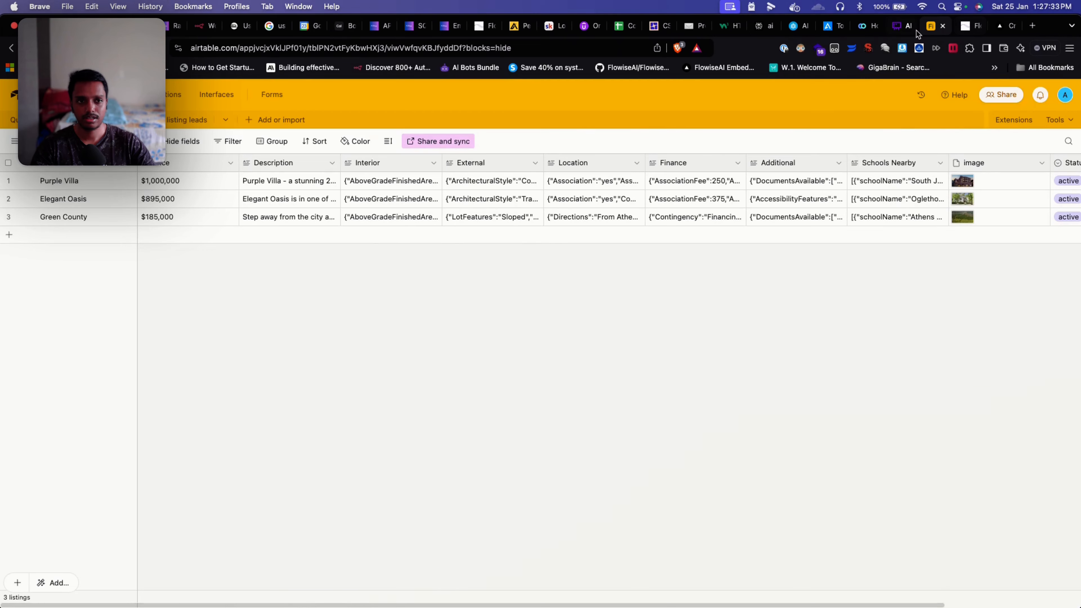
{"action": "left_click", "coordinate": [900, 32]}
{"action": "left_click", "coordinate": [935, 32]}
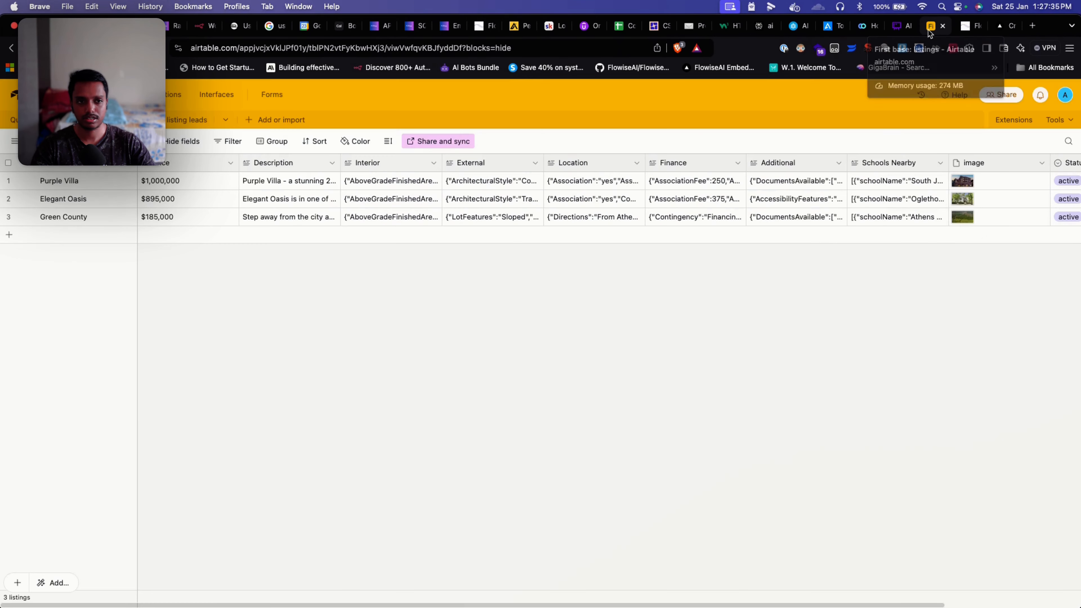
{"action": "left_click", "coordinate": [965, 27]}
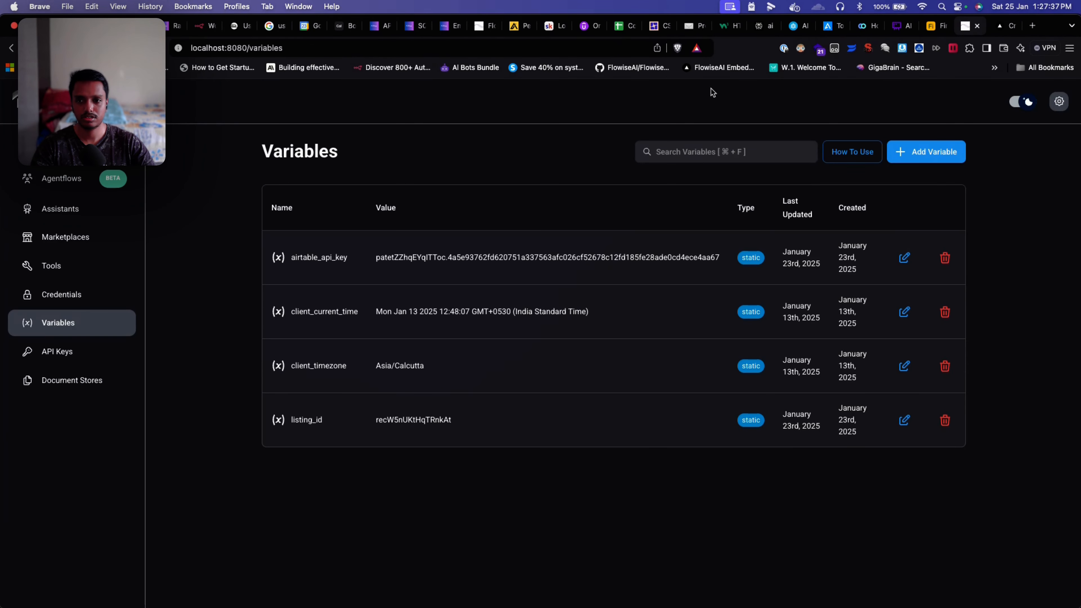
{"action": "left_click", "coordinate": [112, 190]}
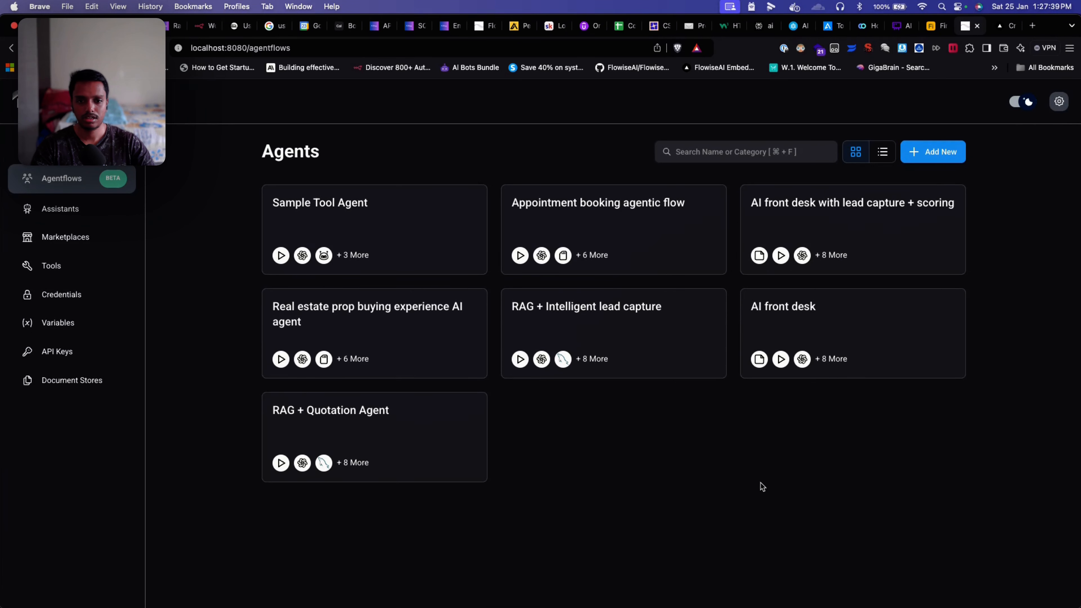